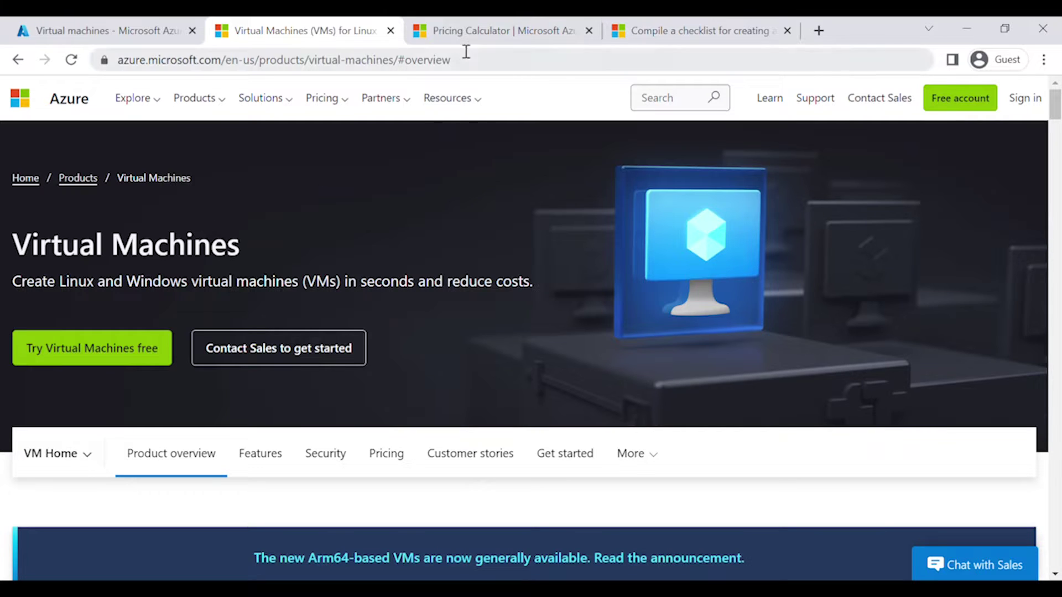
- Add Virtual Machines to the estimate in the Azure Pricing Calculator and go to its configuration form
{"action": "left_click", "coordinate": [466, 33]}
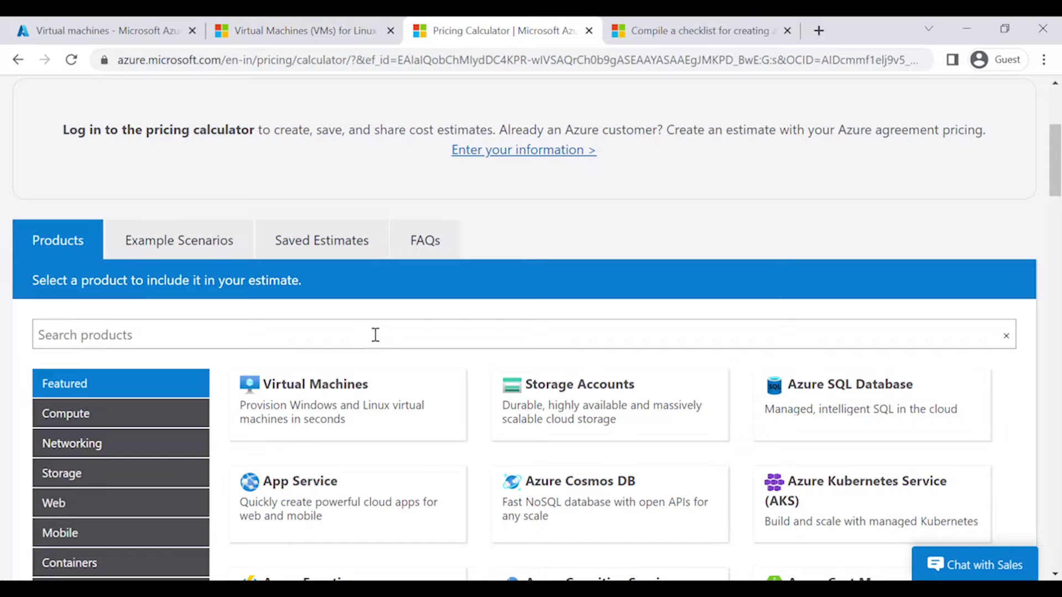
{"action": "scroll", "coordinate": [375, 334], "scroll_direction": "down", "scroll_amount": 3}
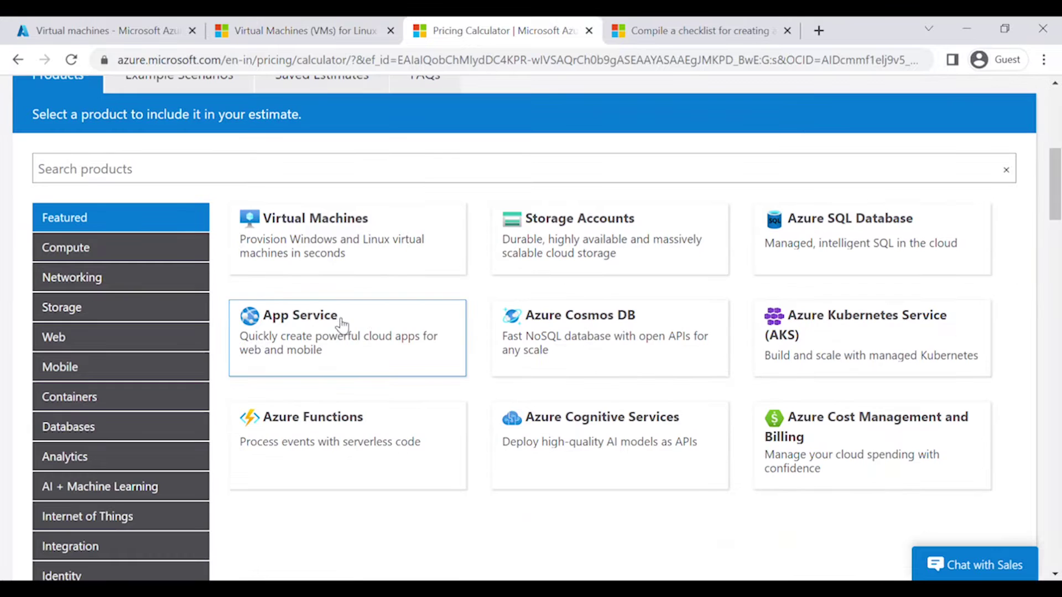
{"action": "left_click", "coordinate": [341, 236]}
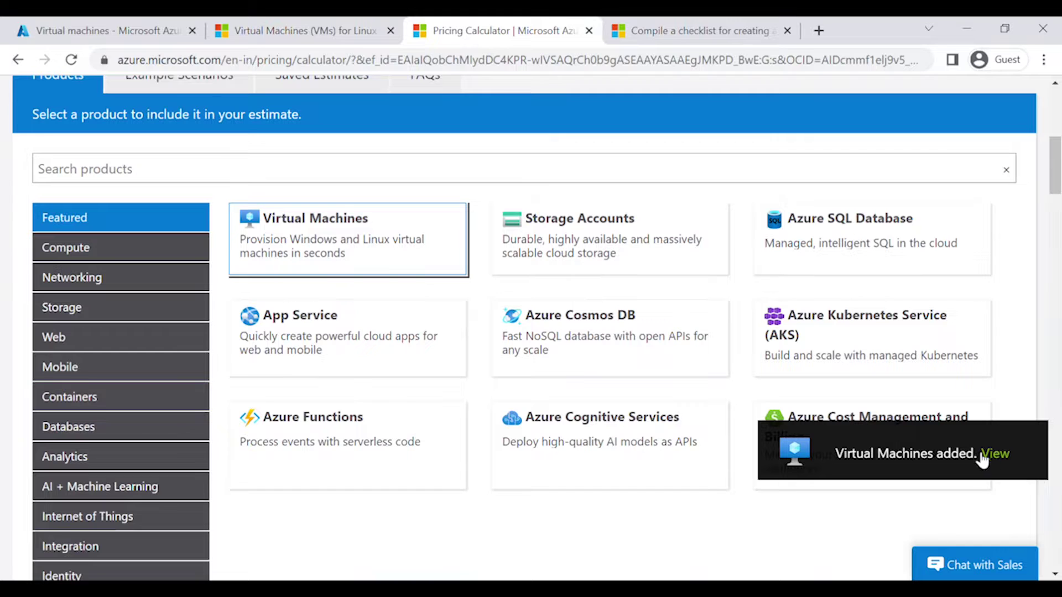
{"action": "scroll", "coordinate": [588, 437], "scroll_direction": "down", "scroll_amount": 15}
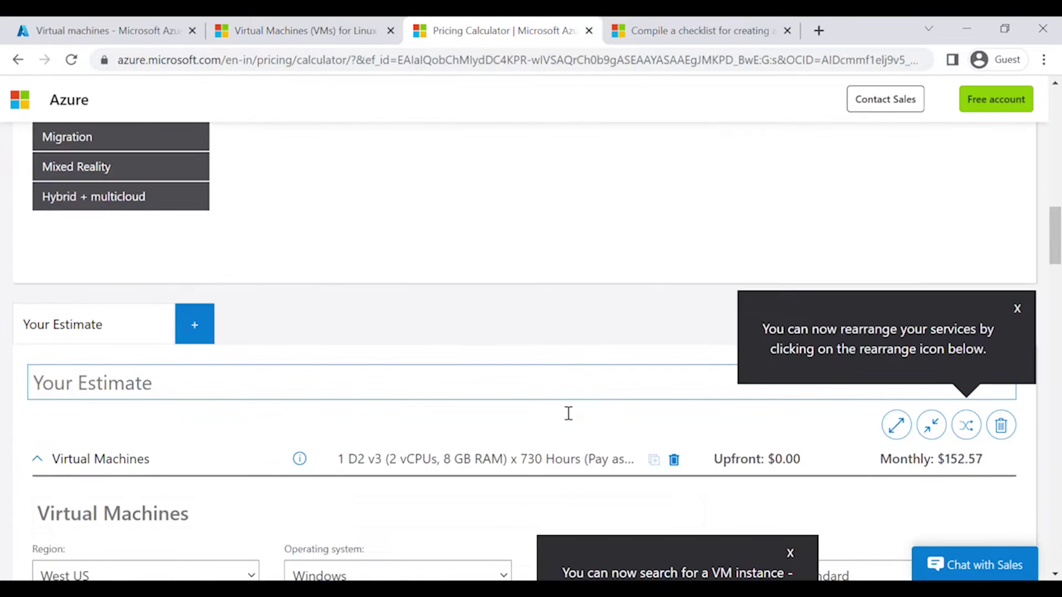
{"action": "scroll", "coordinate": [299, 345], "scroll_direction": "down", "scroll_amount": 3}
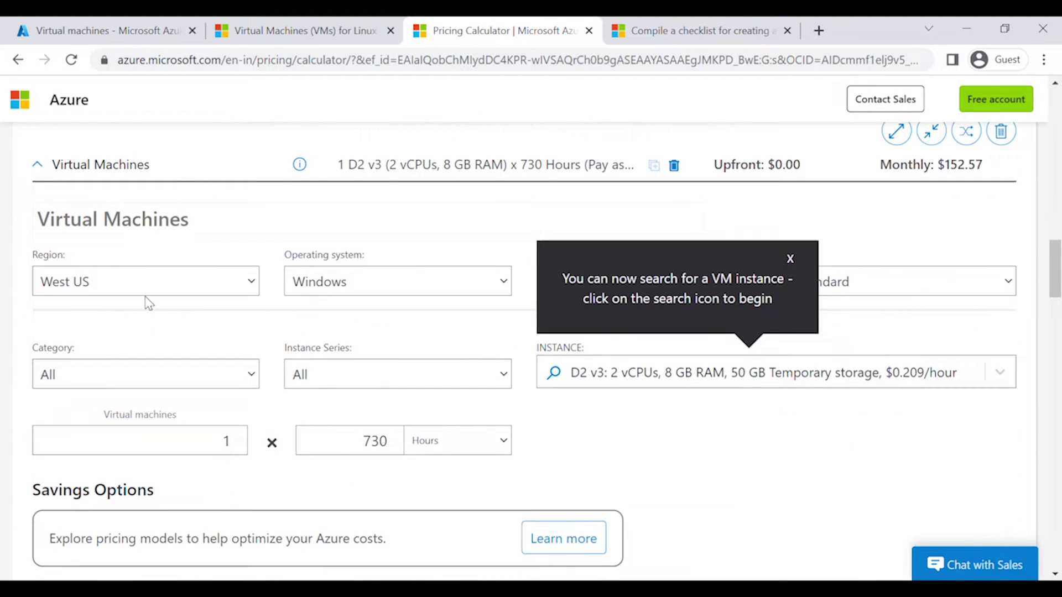
- Configure the virtual machine estimate with region West US, operating system Linux, type Ubuntu and tier Standard
{"action": "left_click", "coordinate": [150, 275]}
{"action": "left_click", "coordinate": [147, 274]}
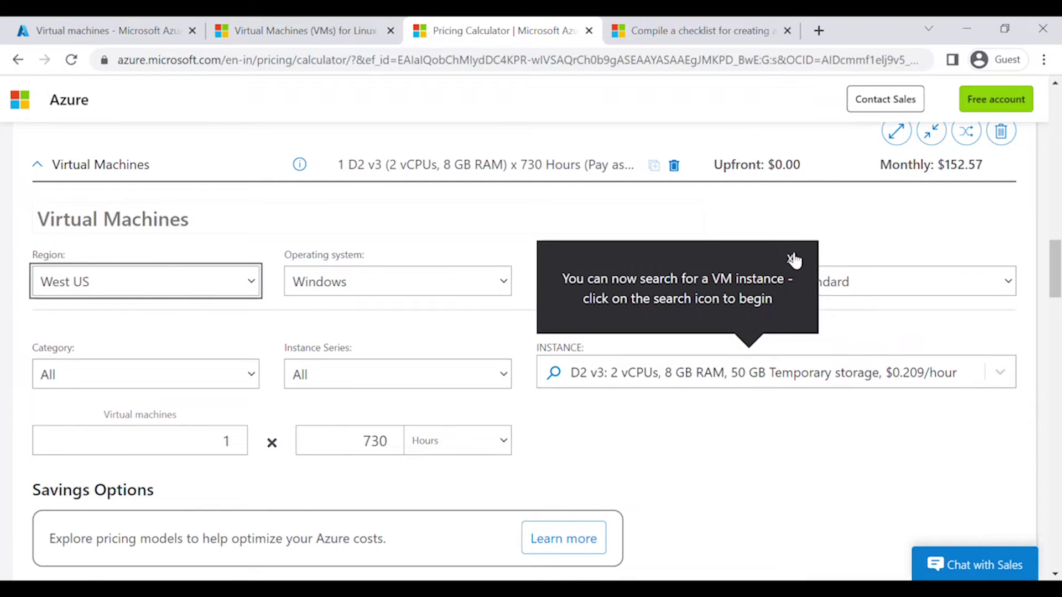
{"action": "left_click", "coordinate": [385, 285]}
{"action": "left_click", "coordinate": [387, 308]}
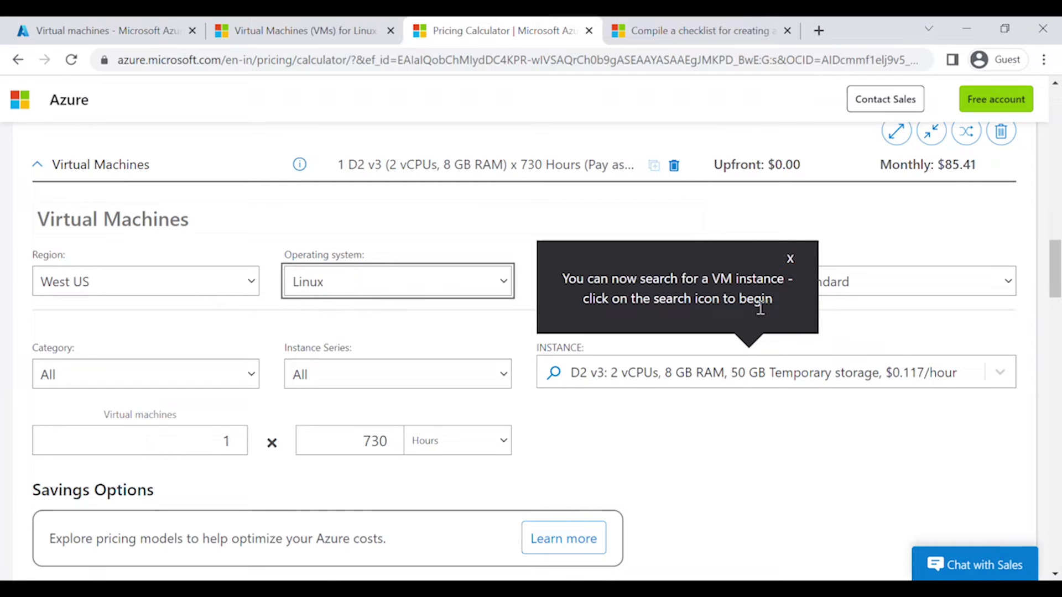
{"action": "left_click", "coordinate": [791, 259]}
{"action": "left_click", "coordinate": [656, 287]}
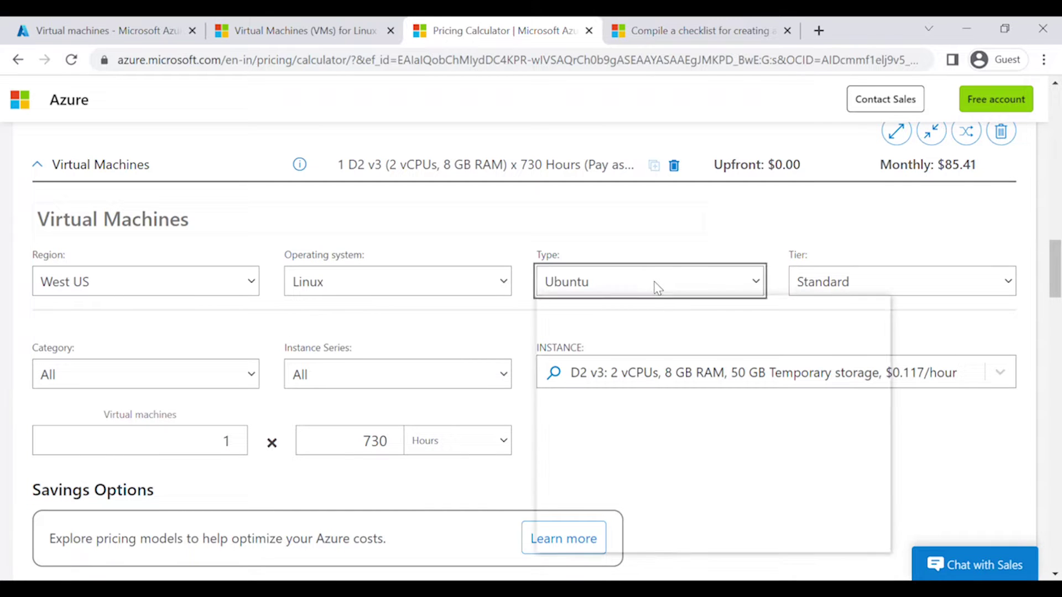
{"action": "left_click", "coordinate": [657, 287]}
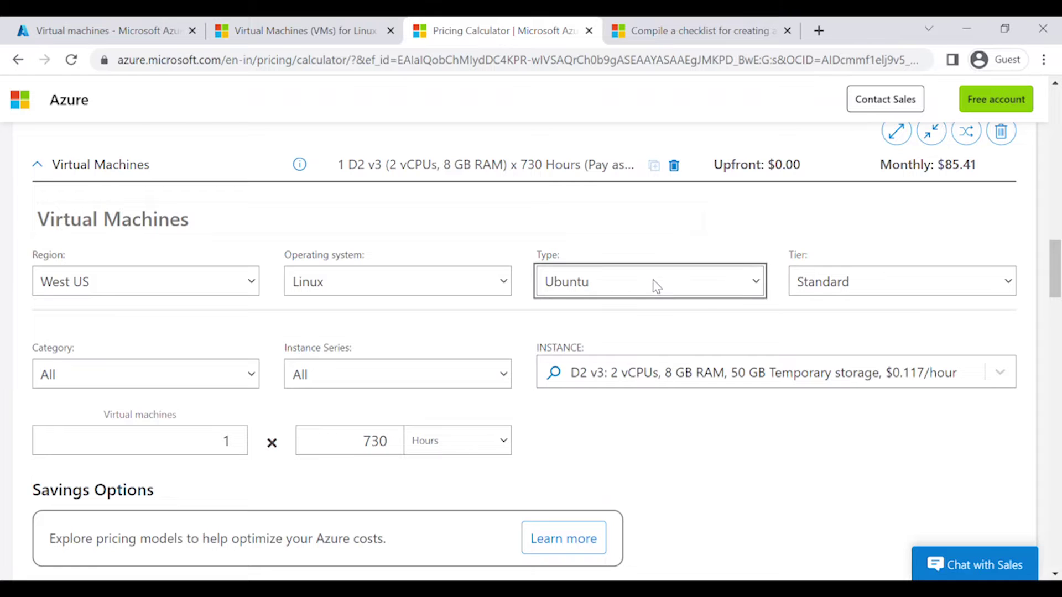
{"action": "left_click", "coordinate": [825, 287]}
{"action": "left_click", "coordinate": [819, 324]}
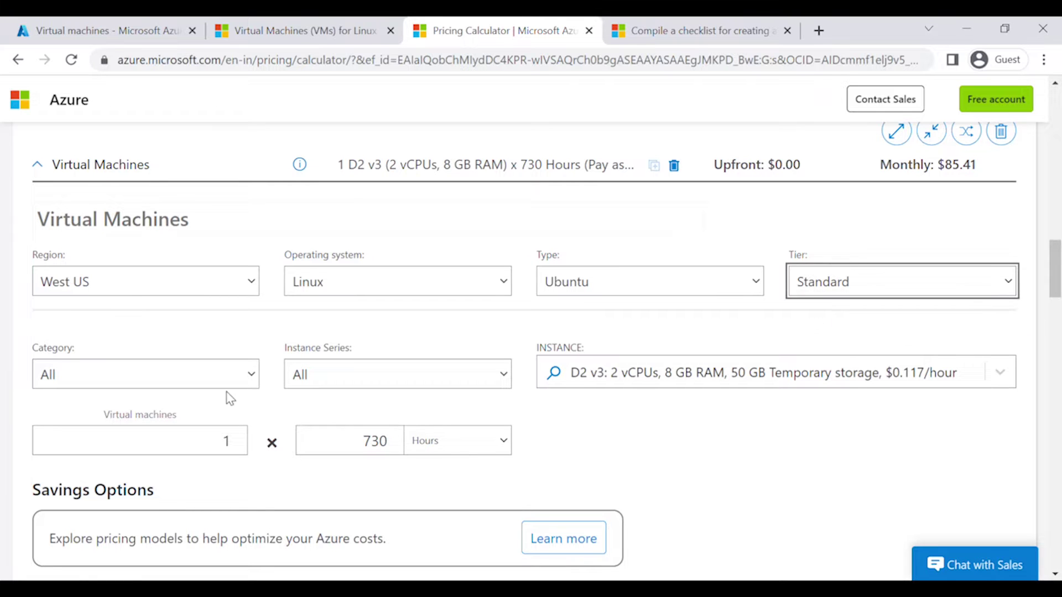
- Review the virtual machine's savings options, additional cost sections and average monthly price
{"action": "scroll", "coordinate": [613, 283], "scroll_direction": "down", "scroll_amount": 3}
{"action": "scroll", "coordinate": [317, 332], "scroll_direction": "down", "scroll_amount": 4}
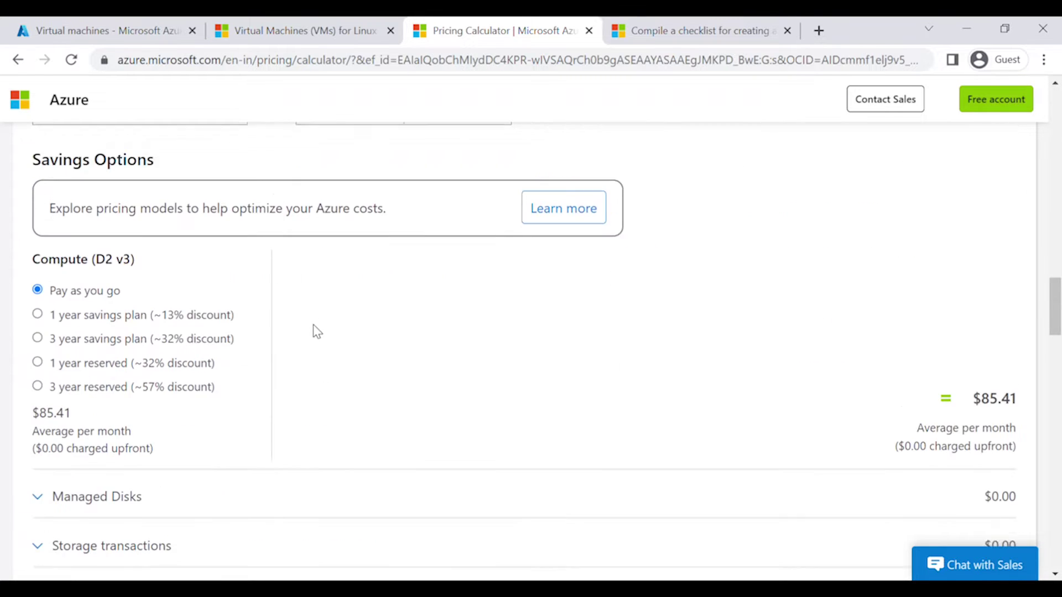
{"action": "scroll", "coordinate": [355, 311], "scroll_direction": "down", "scroll_amount": 2}
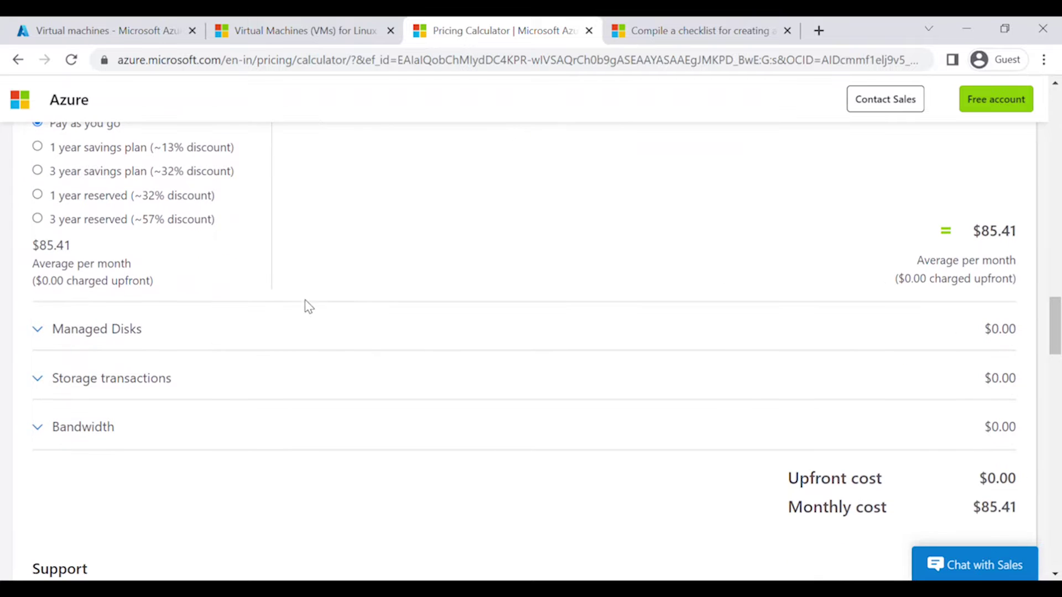
{"action": "scroll", "coordinate": [304, 304], "scroll_direction": "up", "scroll_amount": 6}
{"action": "scroll", "coordinate": [303, 304], "scroll_direction": "up", "scroll_amount": 3}
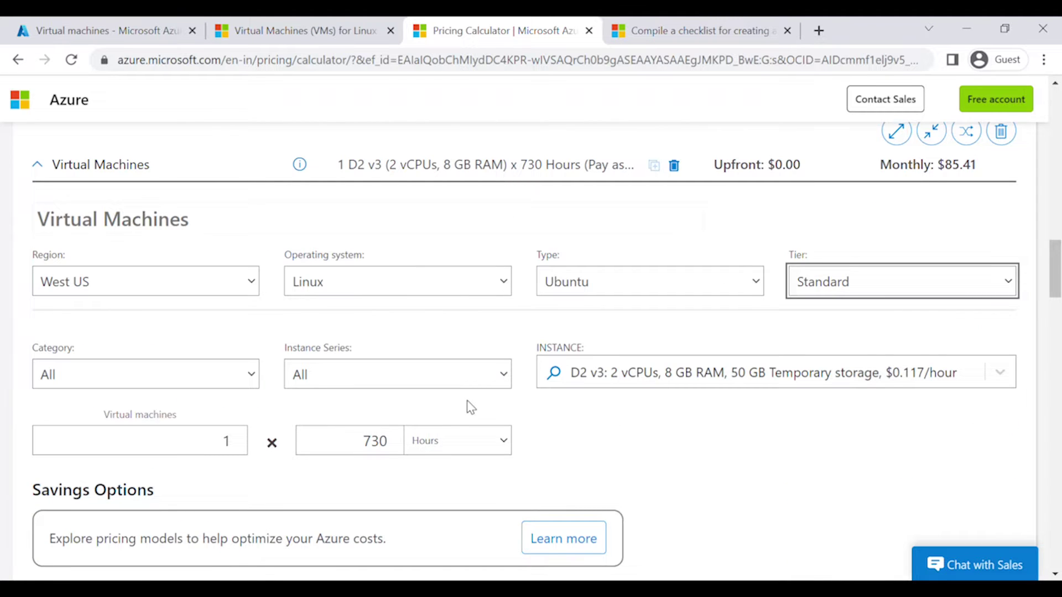
{"action": "scroll", "coordinate": [470, 408], "scroll_direction": "down", "scroll_amount": 9}
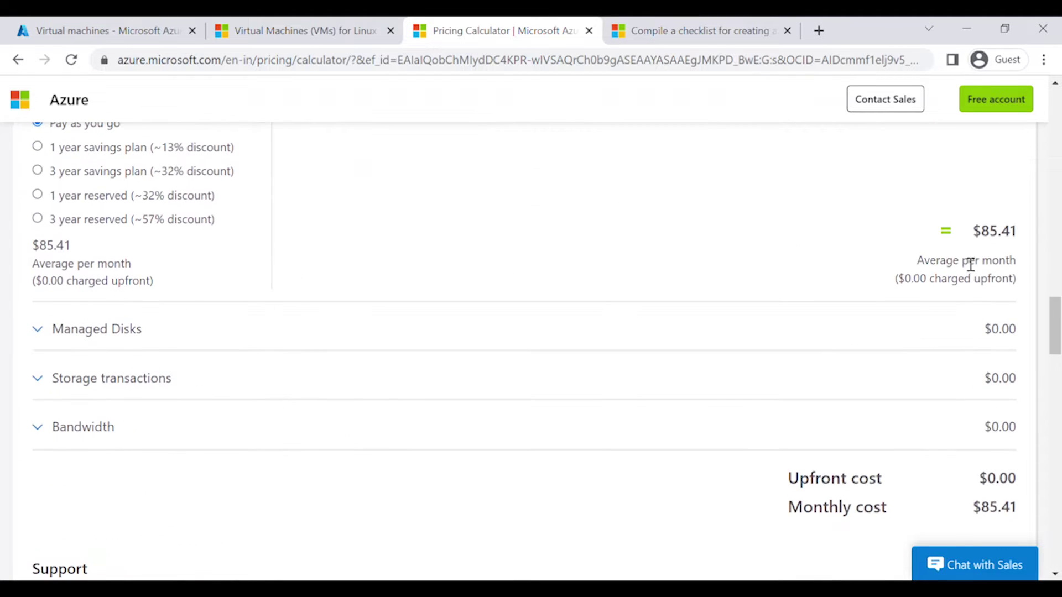
{"action": "left_click_drag", "start_coordinate": [970, 265], "coordinate": [1011, 235]}
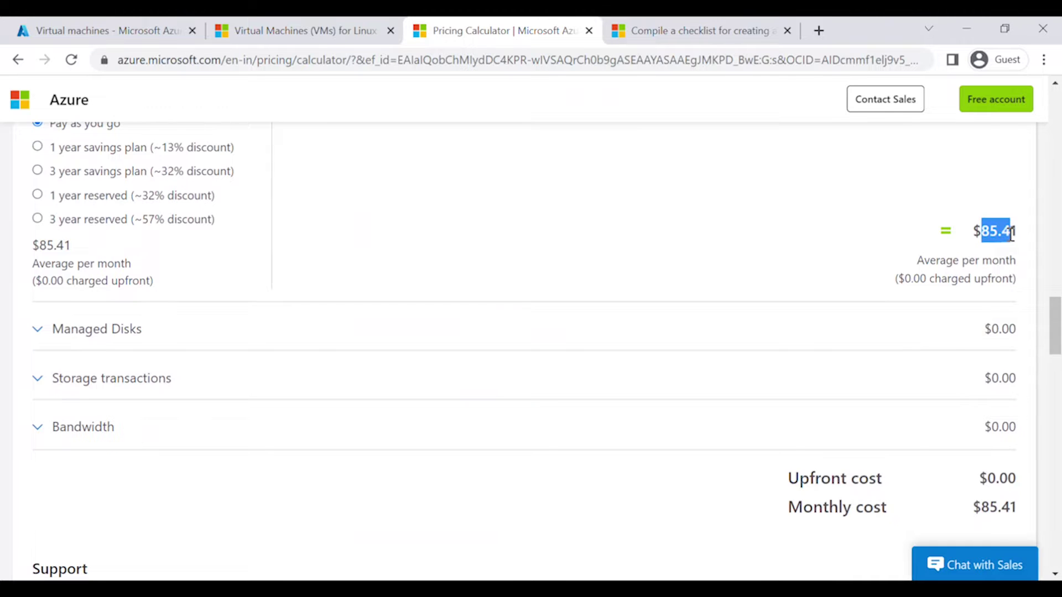
{"action": "scroll", "coordinate": [111, 266], "scroll_direction": "up", "scroll_amount": 3}
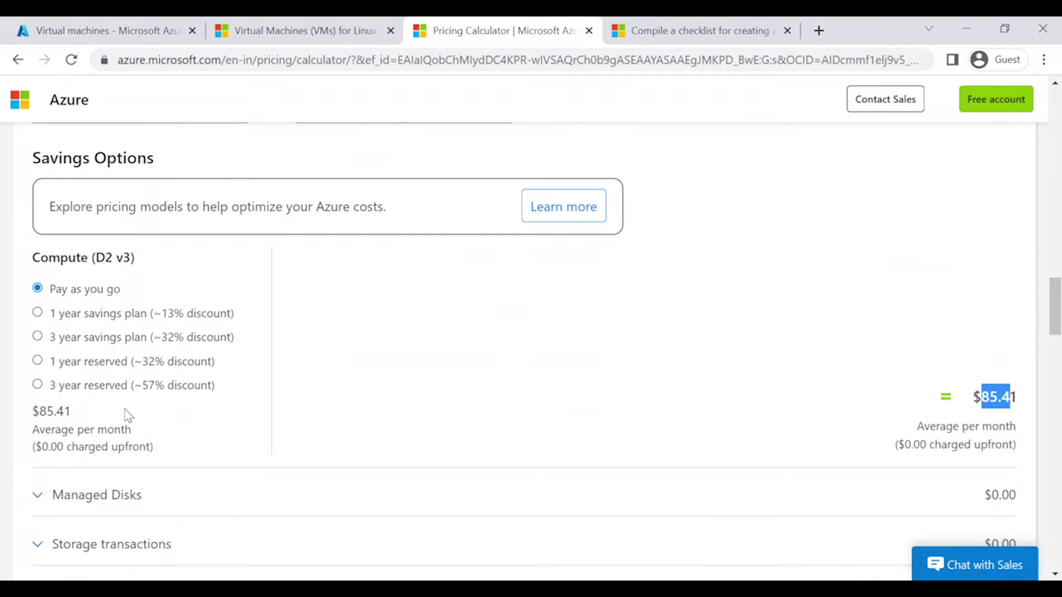
{"action": "scroll", "coordinate": [322, 240], "scroll_direction": "up", "scroll_amount": 5}
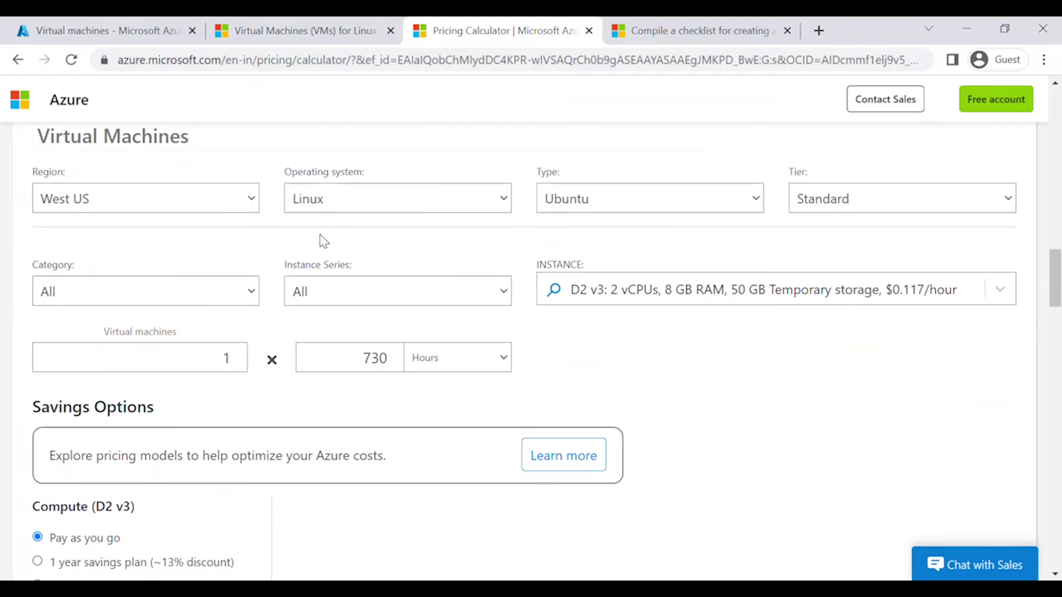
- Choose the 3 year savings plan for compute and check the average monthly cost
{"action": "scroll", "coordinate": [416, 269], "scroll_direction": "down", "scroll_amount": 3}
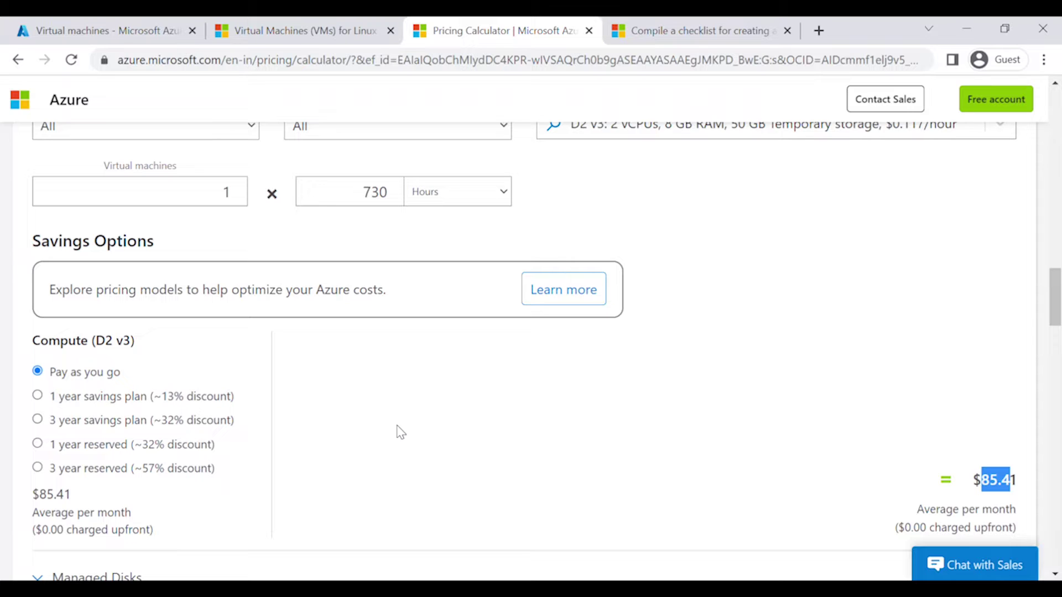
{"action": "left_click", "coordinate": [84, 423]}
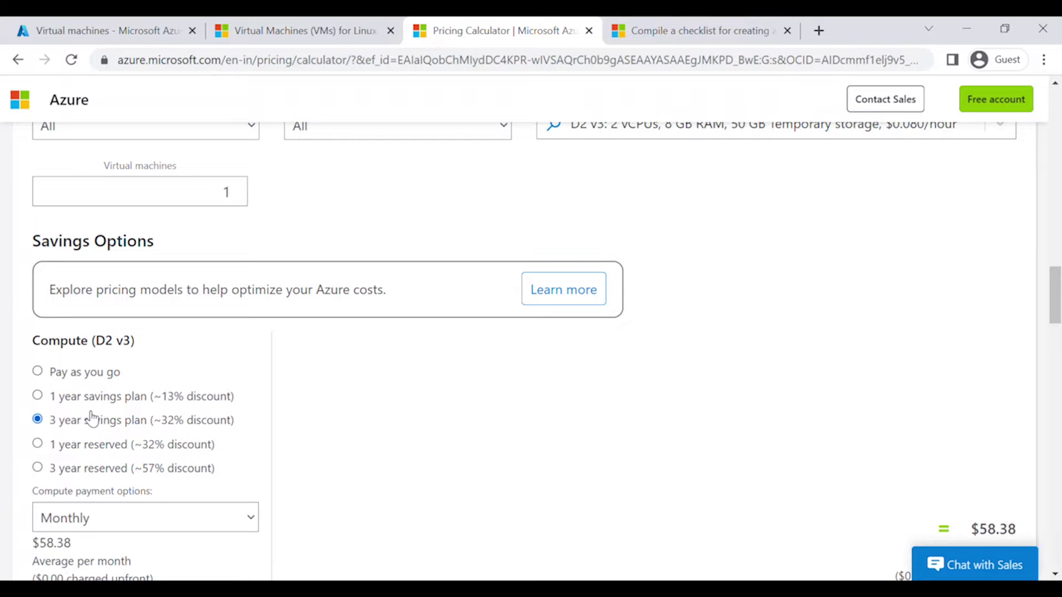
{"action": "scroll", "coordinate": [934, 379], "scroll_direction": "down", "scroll_amount": 5}
{"action": "left_click_drag", "start_coordinate": [970, 281], "coordinate": [1008, 281]}
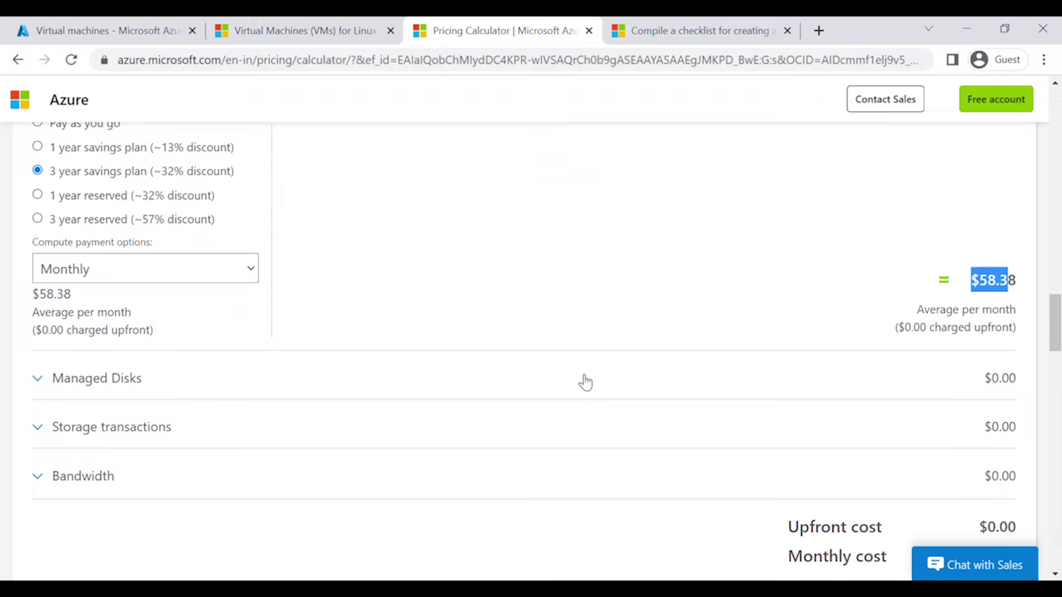
- Set the managed disk size to S15: 256 GiB and review the support options and the rest of the estimate
{"action": "scroll", "coordinate": [585, 382], "scroll_direction": "down", "scroll_amount": 1}
{"action": "left_click", "coordinate": [242, 298]}
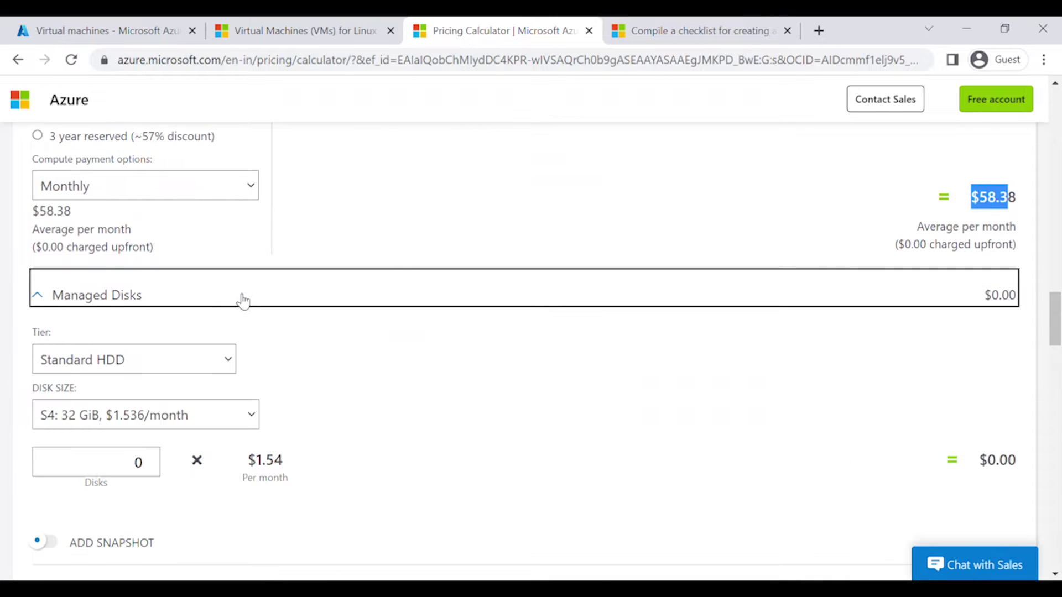
{"action": "scroll", "coordinate": [221, 296], "scroll_direction": "down", "scroll_amount": 2}
{"action": "left_click", "coordinate": [199, 249]}
{"action": "left_click", "coordinate": [171, 340]}
{"action": "scroll", "coordinate": [171, 340], "scroll_direction": "down", "scroll_amount": 1}
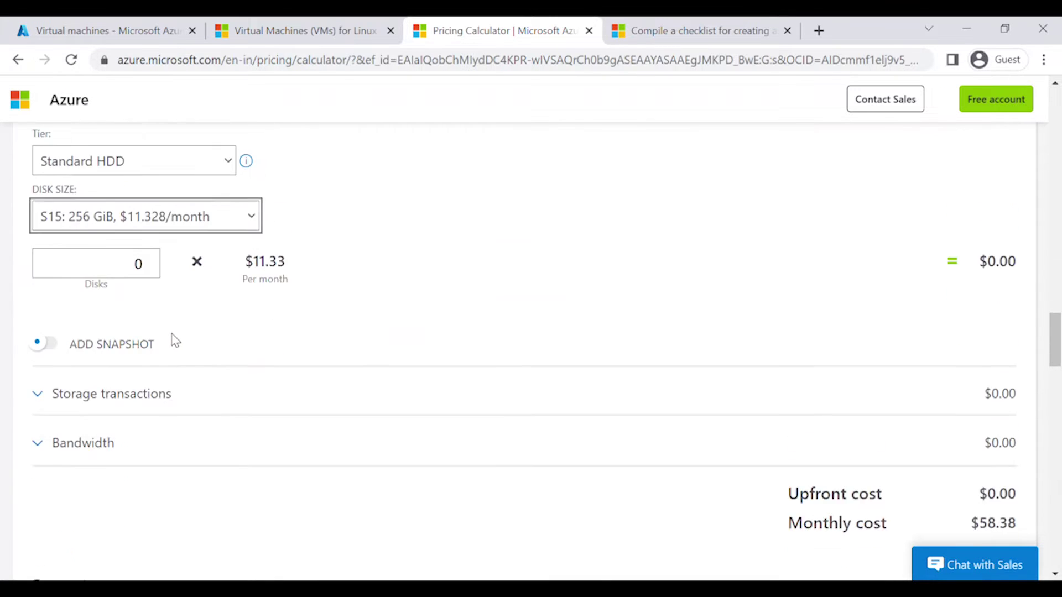
{"action": "scroll", "coordinate": [200, 417], "scroll_direction": "down", "scroll_amount": 3}
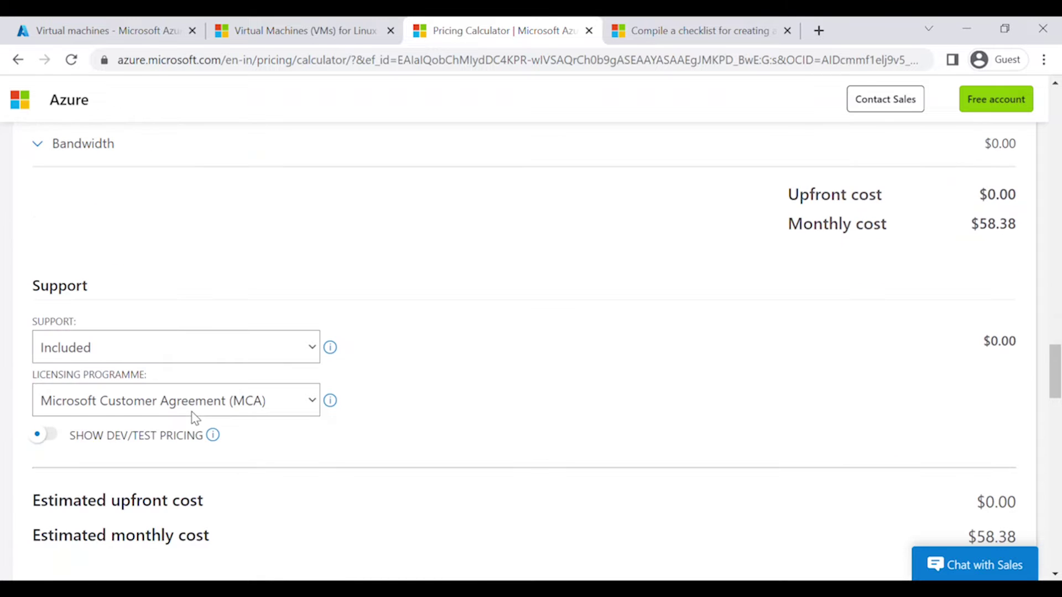
{"action": "scroll", "coordinate": [192, 416], "scroll_direction": "up", "scroll_amount": 15}
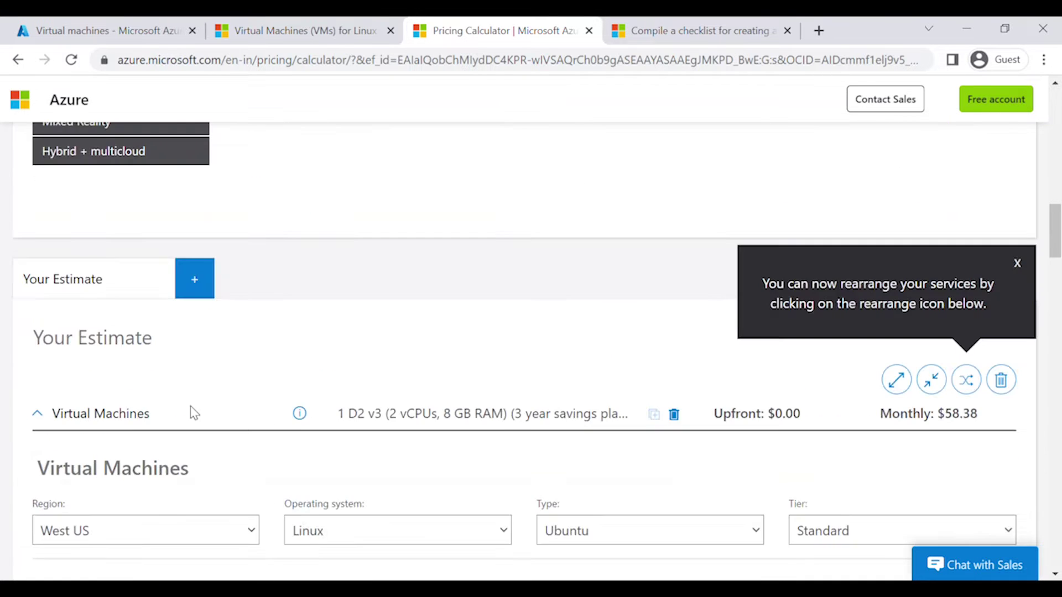
{"action": "scroll", "coordinate": [191, 412], "scroll_direction": "down", "scroll_amount": 7}
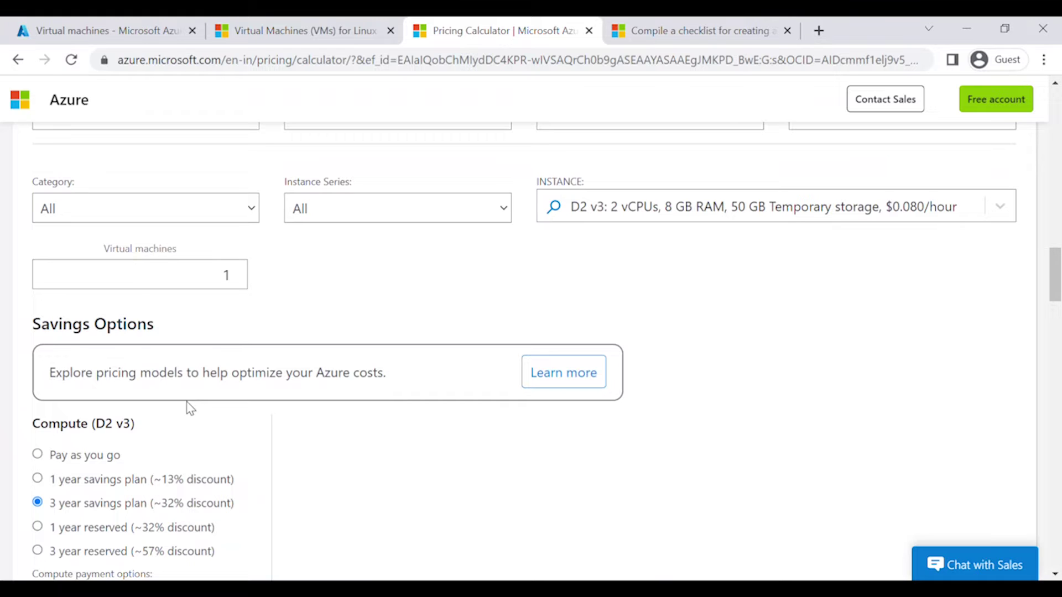
- Switch to the Azure portal and go to its home page
{"action": "left_click", "coordinate": [150, 36]}
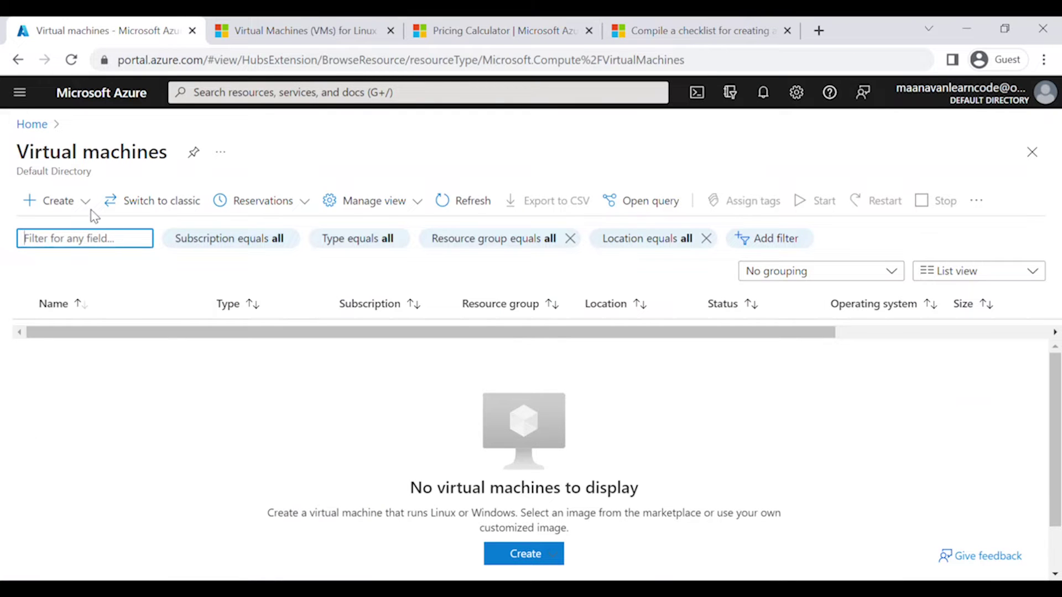
{"action": "left_click", "coordinate": [32, 124]}
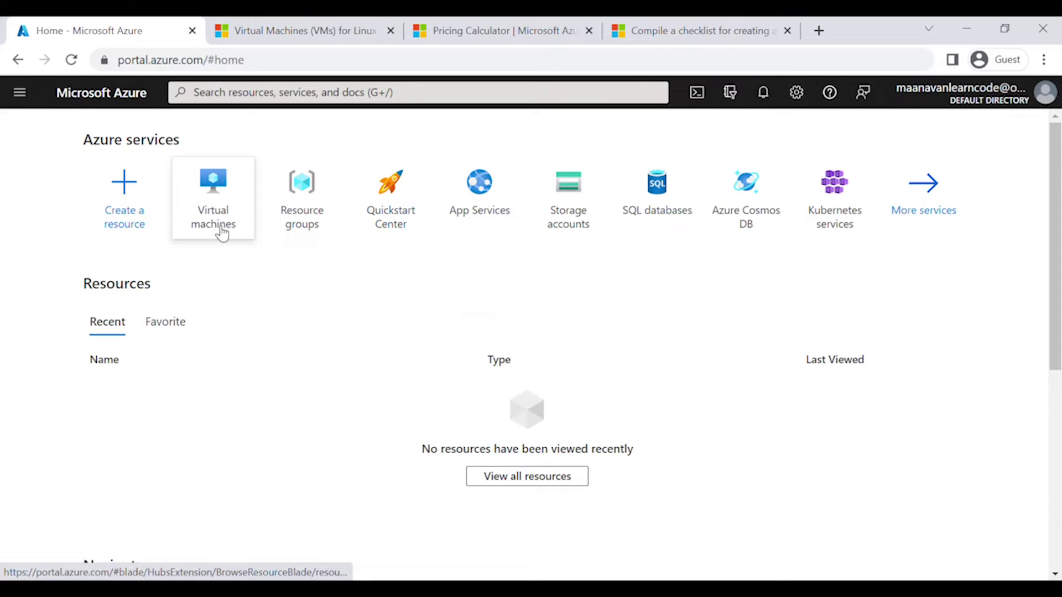
- Search the portal for "virt" and look through the services listed in the portal menu
{"action": "left_click", "coordinate": [238, 92]}
{"action": "type", "text": "vi"}
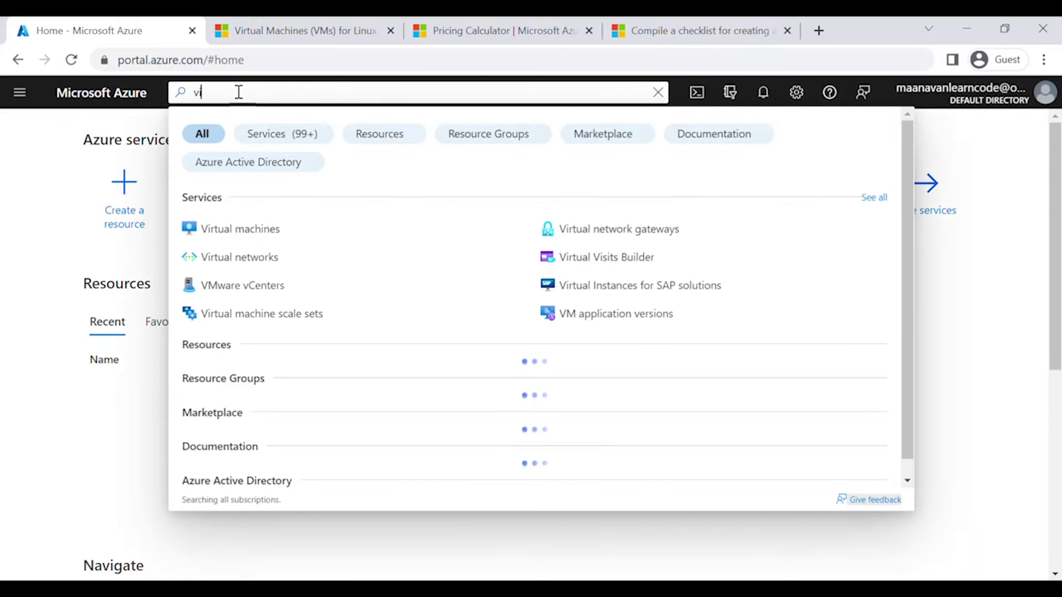
{"action": "type", "text": "rt"}
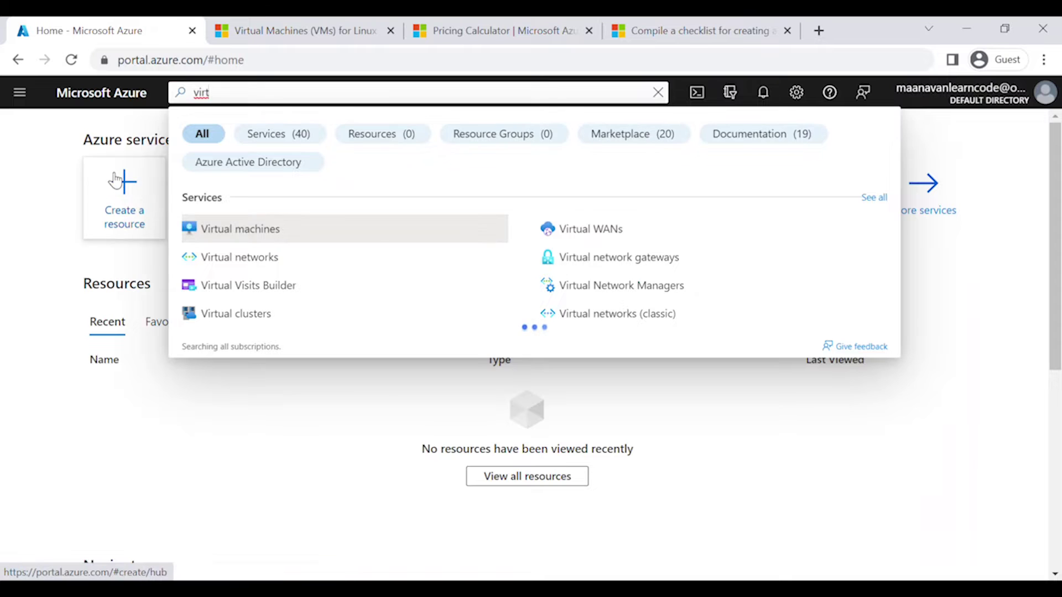
{"action": "left_click", "coordinate": [19, 93]}
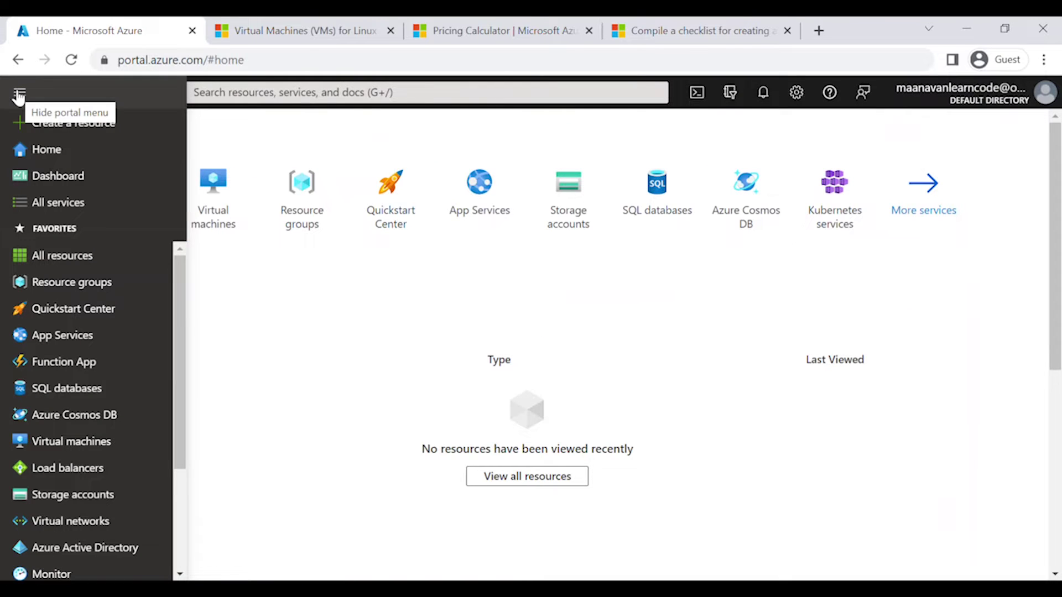
{"action": "left_click", "coordinate": [313, 309]}
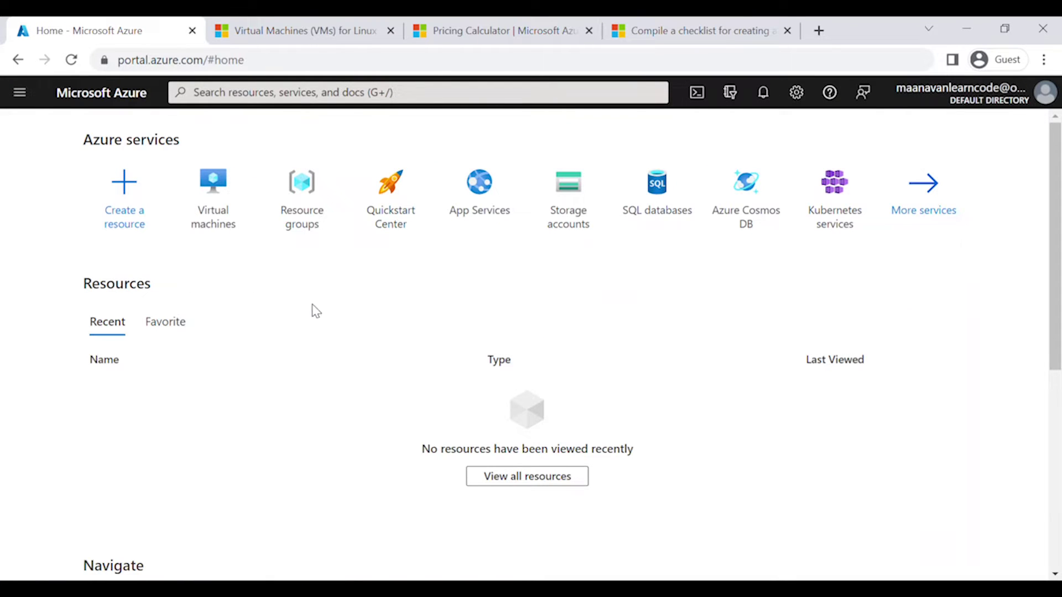
- Open the Virtual machines service and start creating a new Azure virtual machine
{"action": "left_click", "coordinate": [210, 208]}
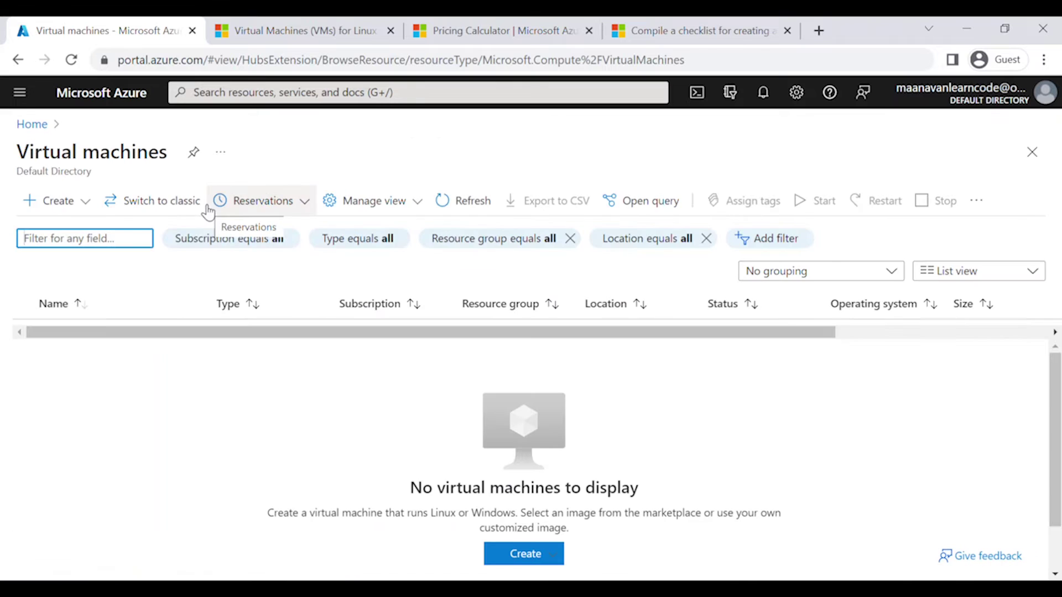
{"action": "left_click", "coordinate": [72, 211]}
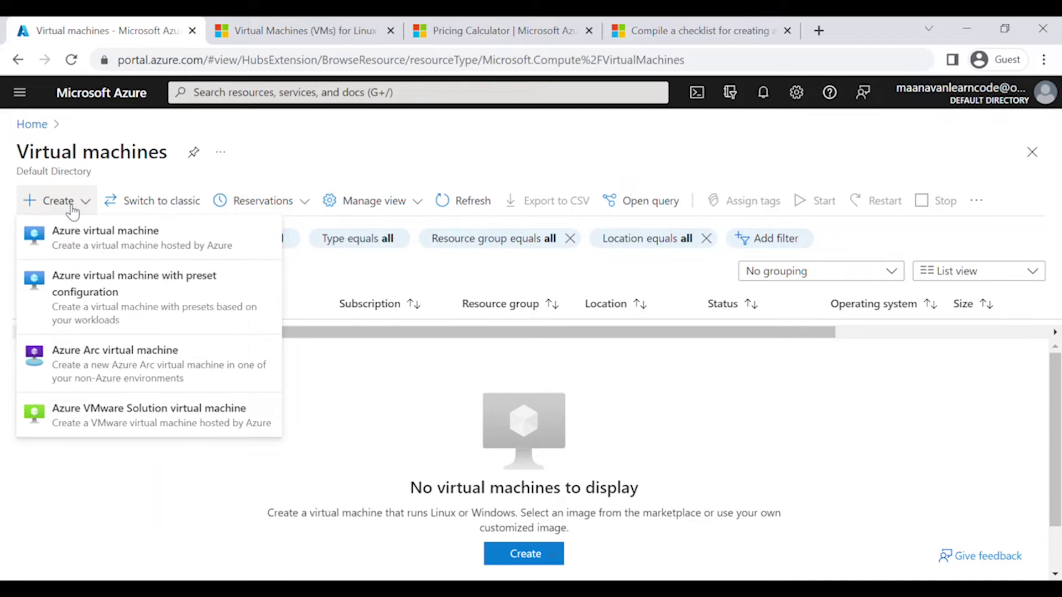
{"action": "left_click", "coordinate": [91, 233]}
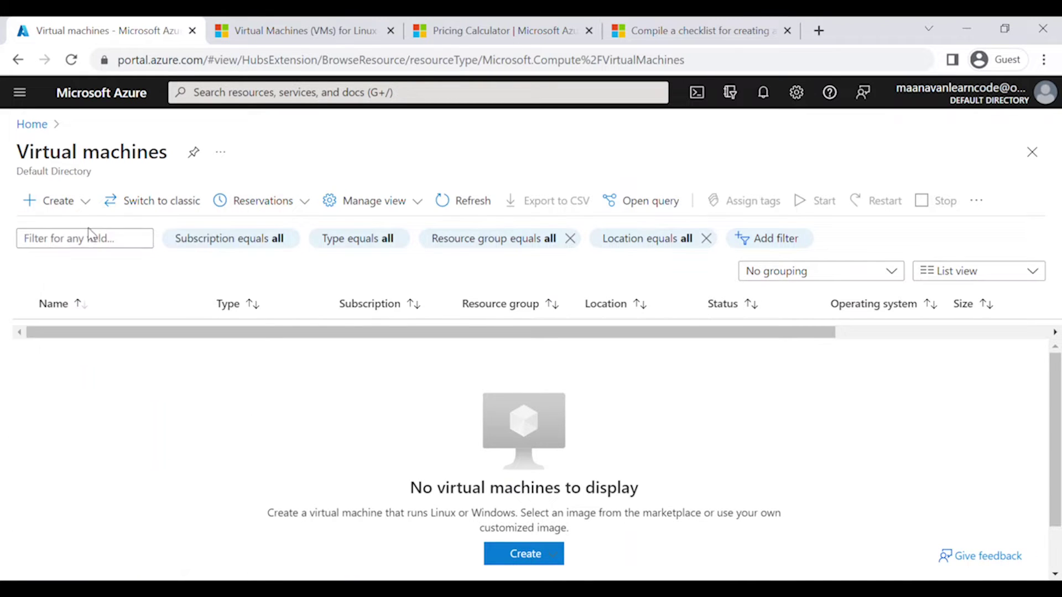
- Read the list of elements an Azure VM needs in the VM creation checklist, including the virtual network and IP address options
{"action": "key", "text": "ctrl+4"}
{"action": "scroll", "coordinate": [581, 111], "scroll_direction": "up", "scroll_amount": 10}
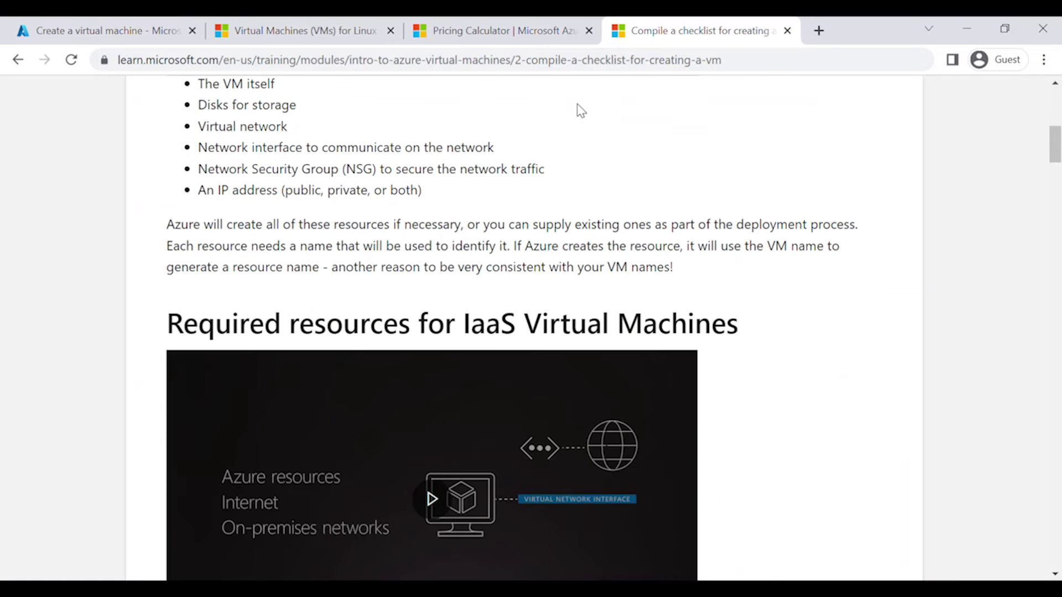
{"action": "scroll", "coordinate": [576, 104], "scroll_direction": "up", "scroll_amount": 3}
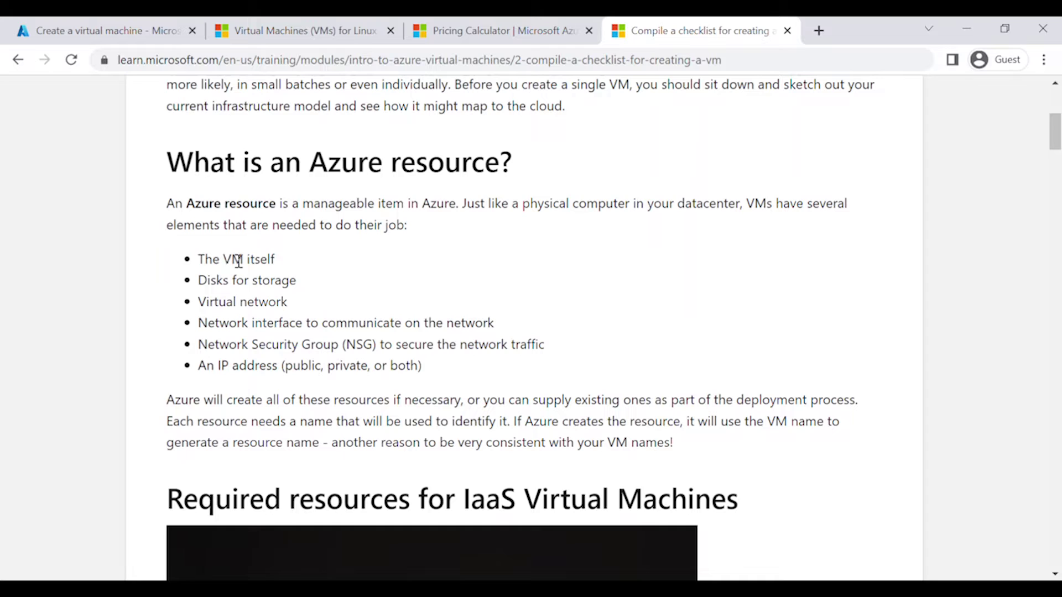
{"action": "left_click_drag", "start_coordinate": [223, 260], "coordinate": [271, 260]}
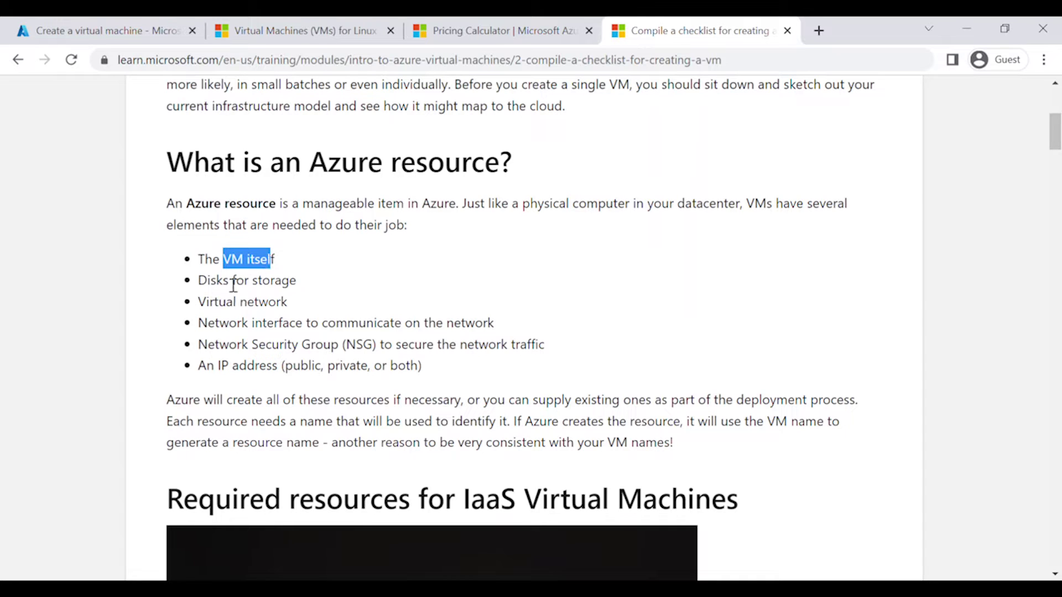
{"action": "double_click", "coordinate": [228, 302]}
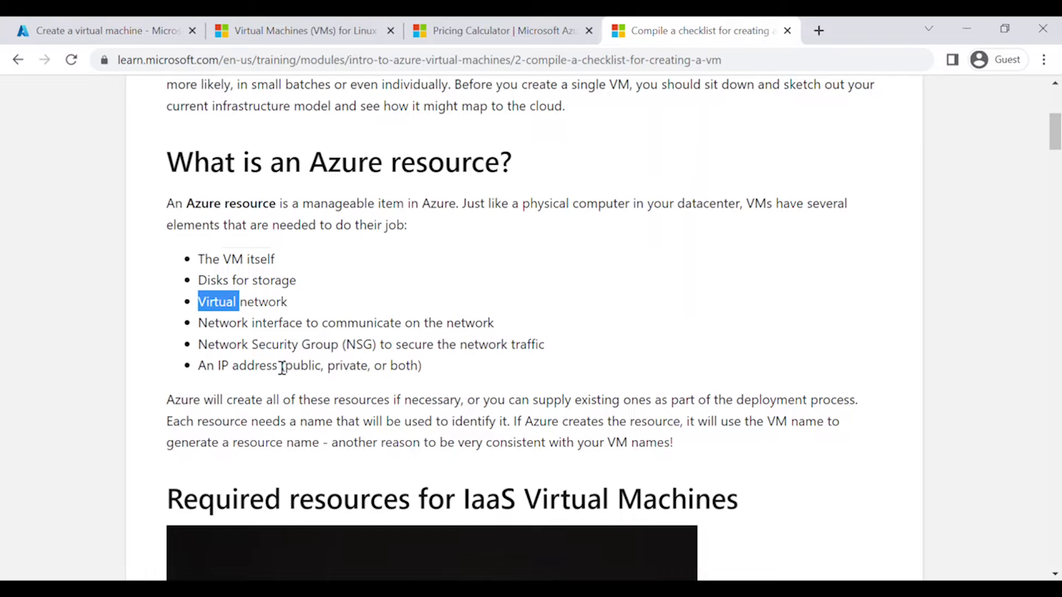
{"action": "double_click", "coordinate": [299, 365]}
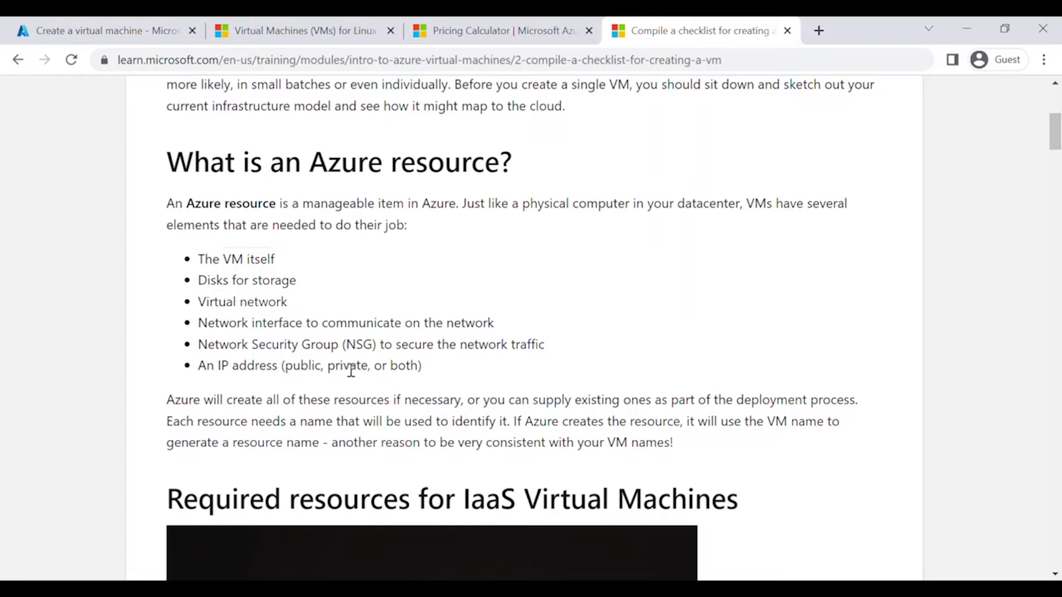
{"action": "double_click", "coordinate": [349, 366]}
{"action": "left_click", "coordinate": [382, 365]}
{"action": "left_click_drag", "start_coordinate": [384, 366], "coordinate": [422, 367]}
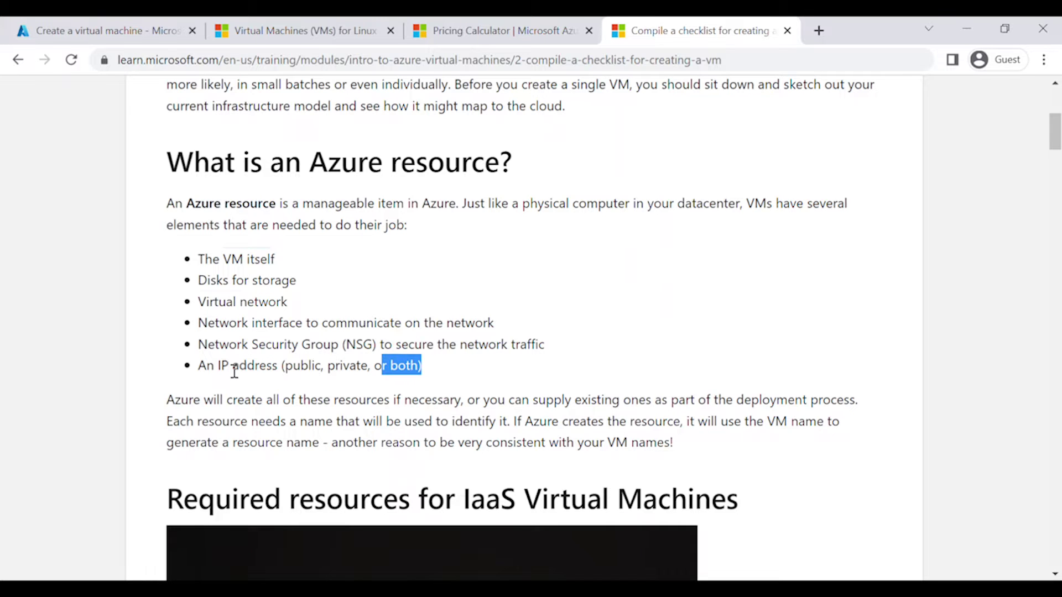
- Return to the Azure portal's virtual machine form and create a new resource group named devops under the Pay-As-You-Go subscription
{"action": "left_click", "coordinate": [102, 32]}
{"action": "scroll", "coordinate": [214, 304], "scroll_direction": "down", "scroll_amount": 1}
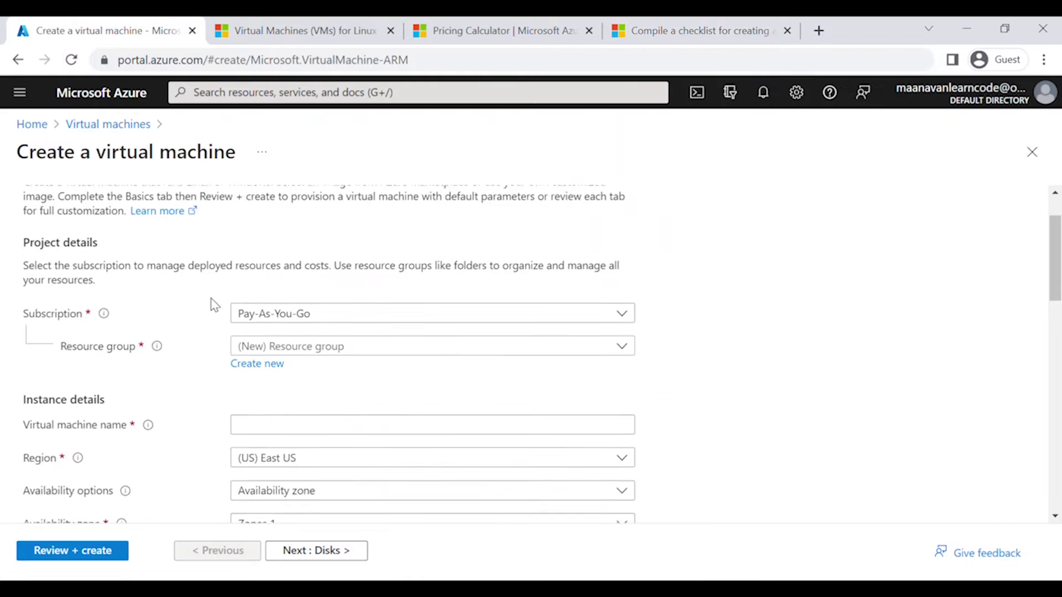
{"action": "scroll", "coordinate": [215, 304], "scroll_direction": "down", "scroll_amount": 1}
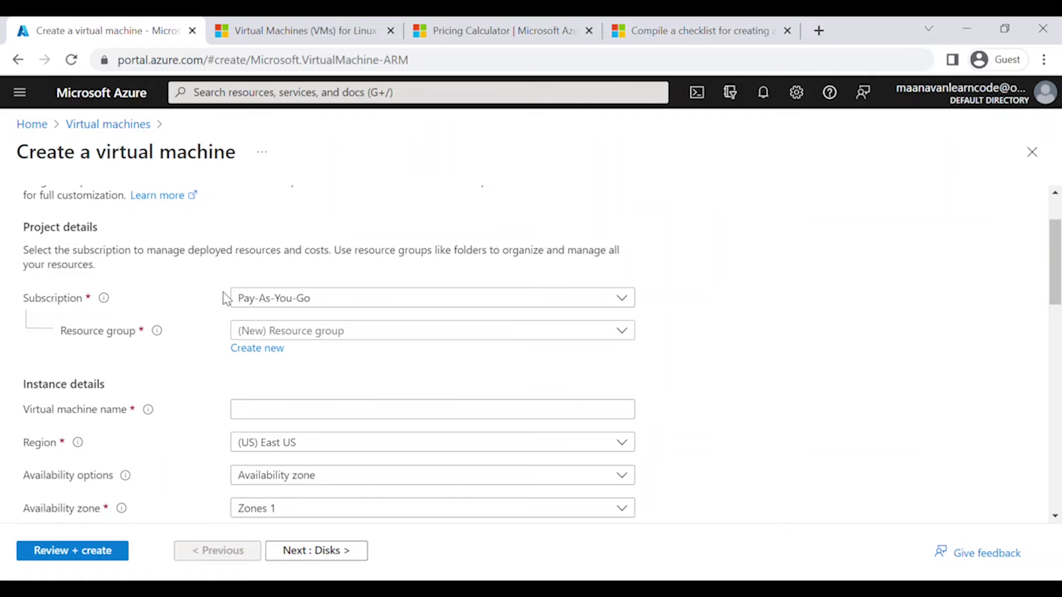
{"action": "left_click", "coordinate": [281, 302]}
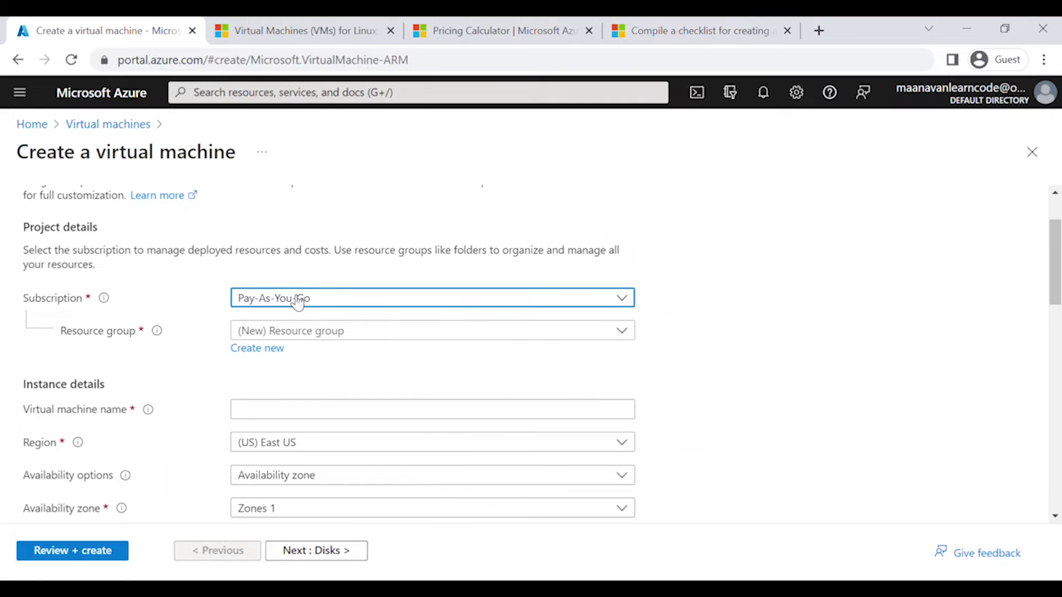
{"action": "scroll", "coordinate": [297, 300], "scroll_direction": "down", "scroll_amount": 2}
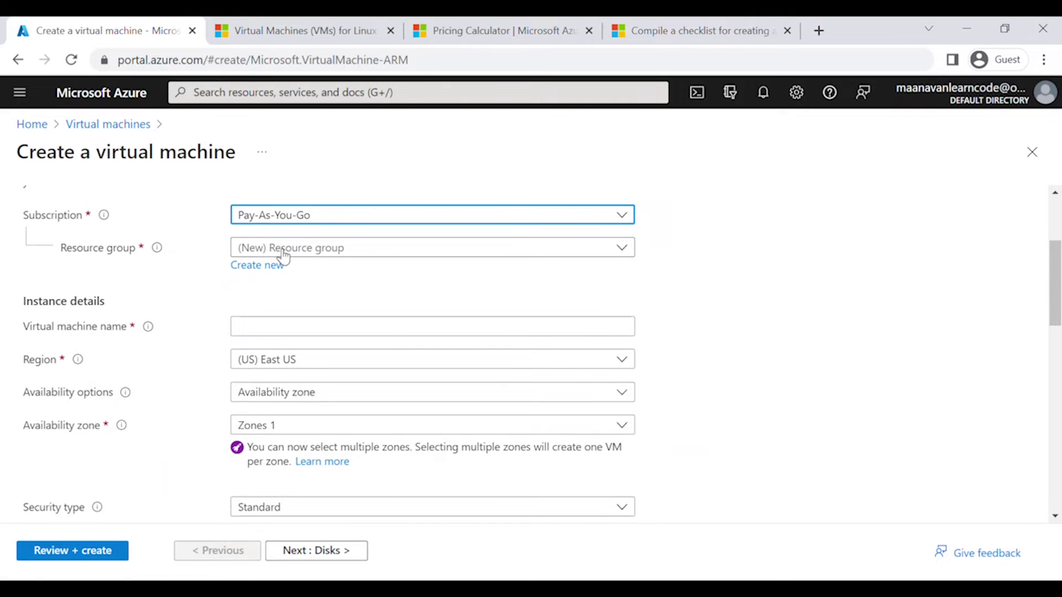
{"action": "mouse_move", "coordinate": [156, 252]}
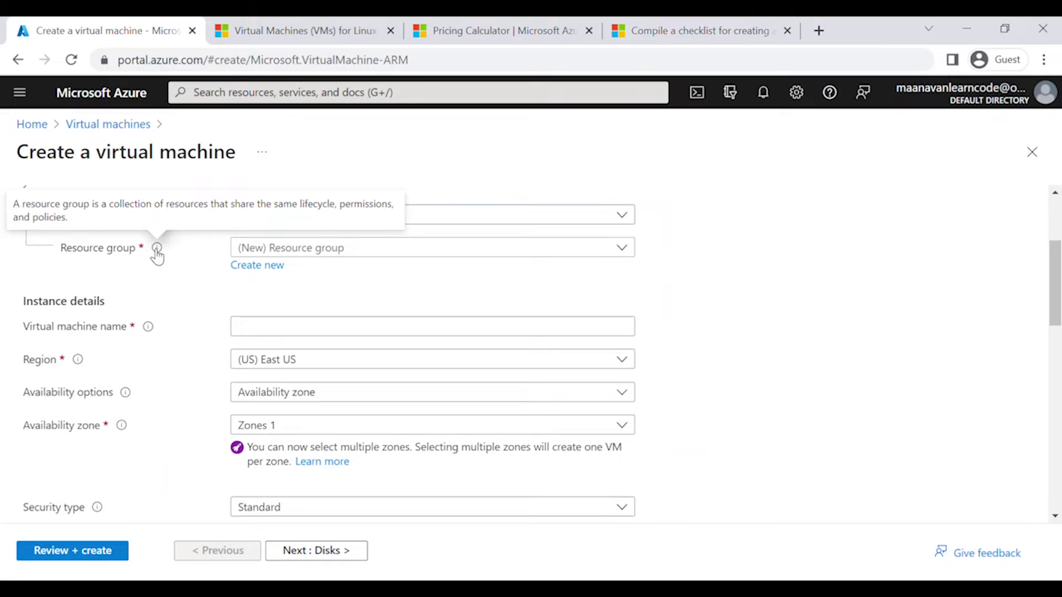
{"action": "left_click", "coordinate": [265, 264]}
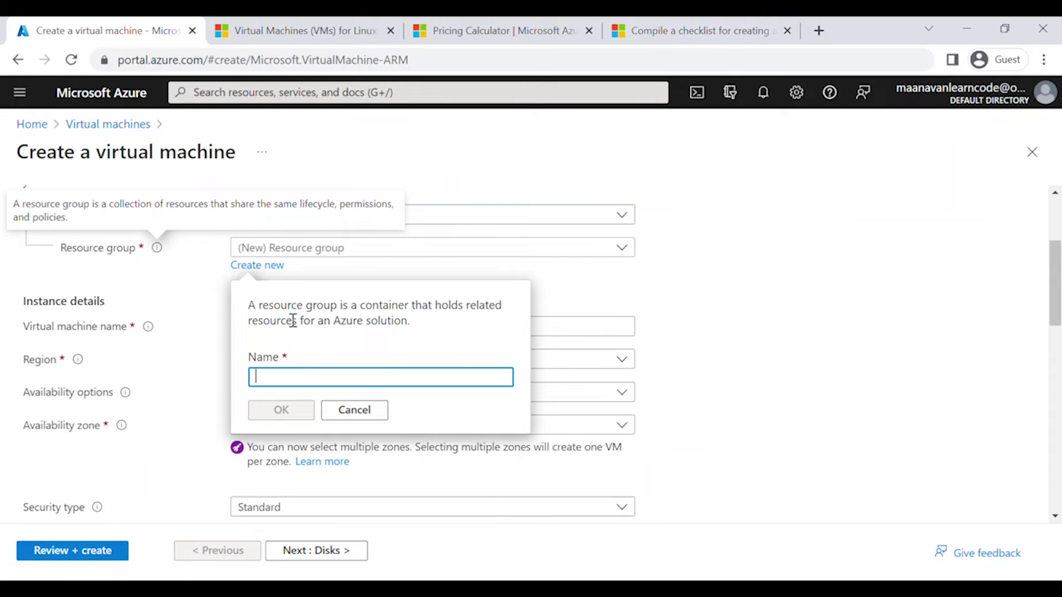
{"action": "type", "text": "devops"}
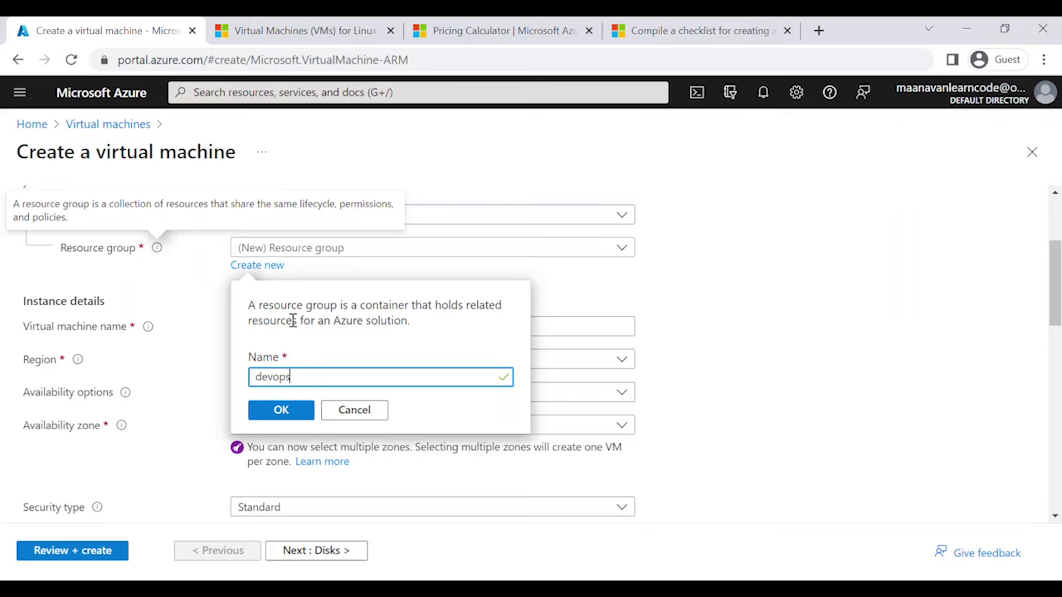
{"action": "left_click", "coordinate": [282, 410]}
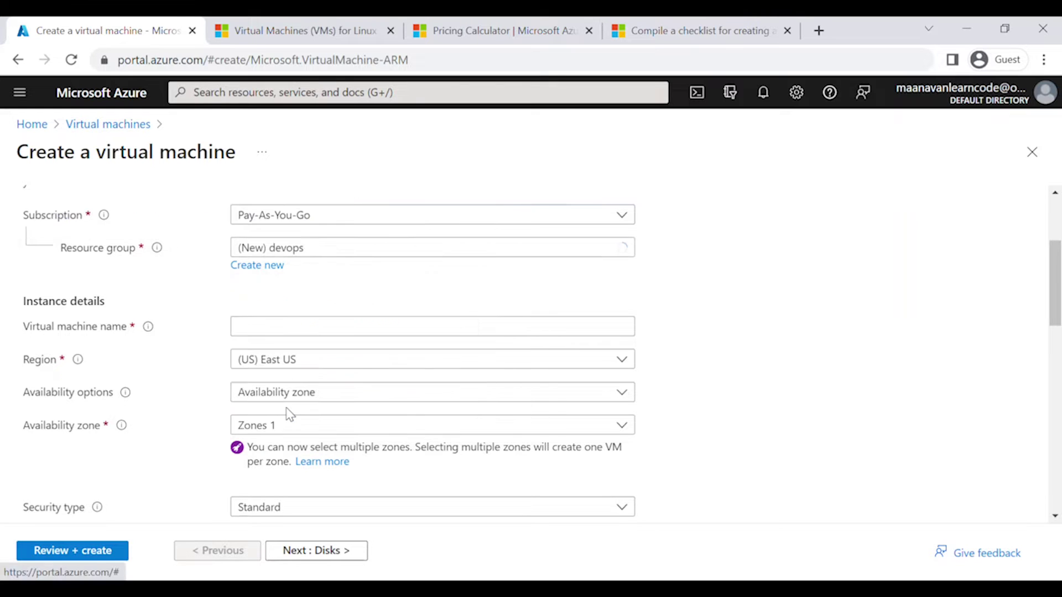
- Name the virtual machine mywebapp-server-1 and choose (US) East US as its region
{"action": "left_click", "coordinate": [263, 325]}
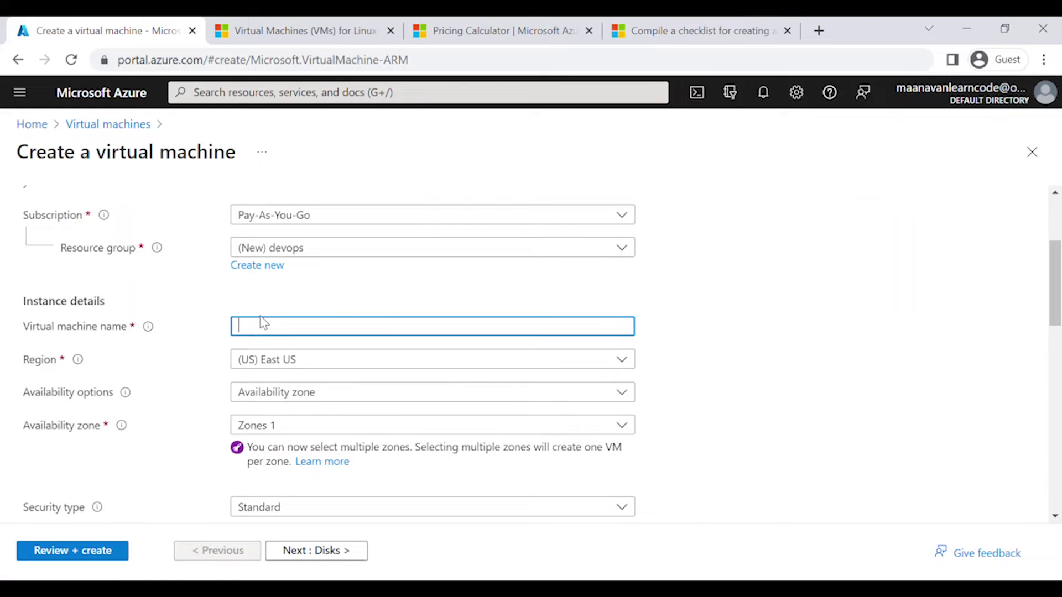
{"action": "type", "text": "mywebapp-server-1"}
{"action": "left_click", "coordinate": [283, 365]}
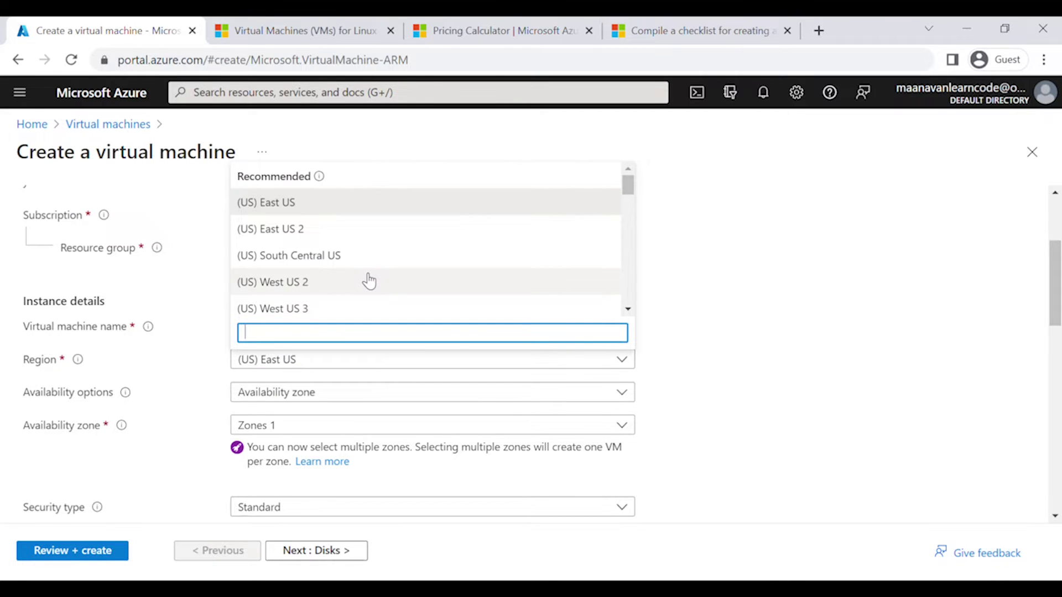
{"action": "scroll", "coordinate": [369, 281], "scroll_direction": "down", "scroll_amount": 3}
{"action": "scroll", "coordinate": [369, 281], "scroll_direction": "up", "scroll_amount": 3}
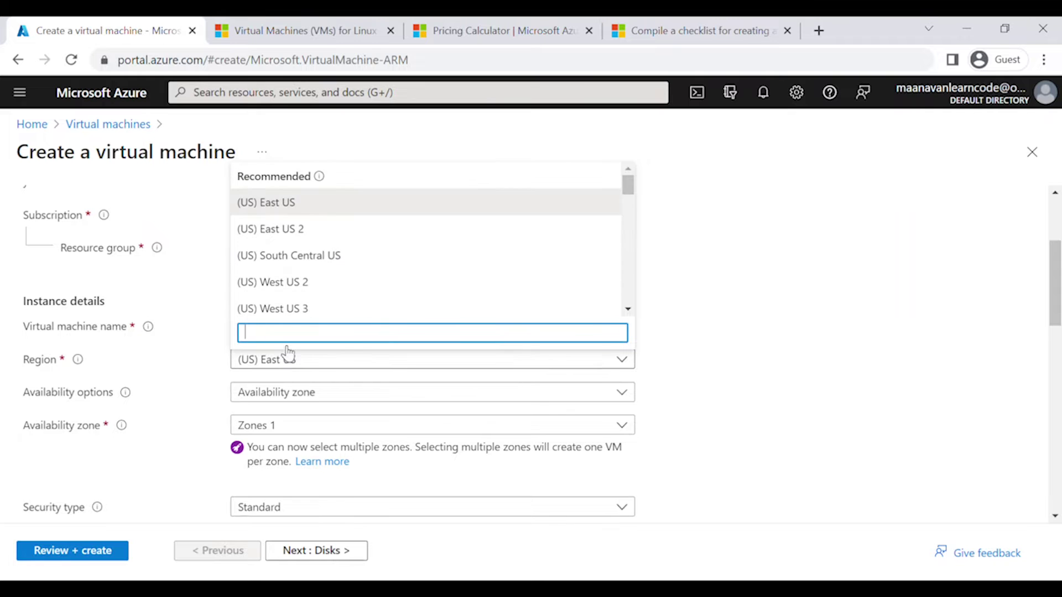
{"action": "left_click", "coordinate": [329, 205]}
- Look at the availability options and availability zone settings of the new virtual machine
{"action": "scroll", "coordinate": [335, 324], "scroll_direction": "down", "scroll_amount": 2}
{"action": "left_click", "coordinate": [335, 319]}
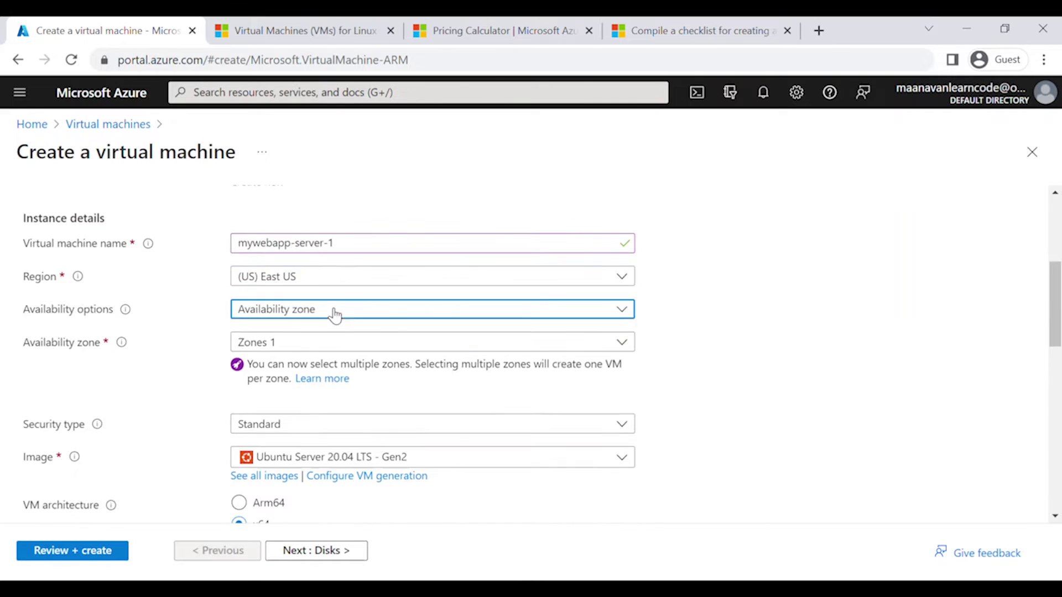
{"action": "left_click", "coordinate": [337, 384]}
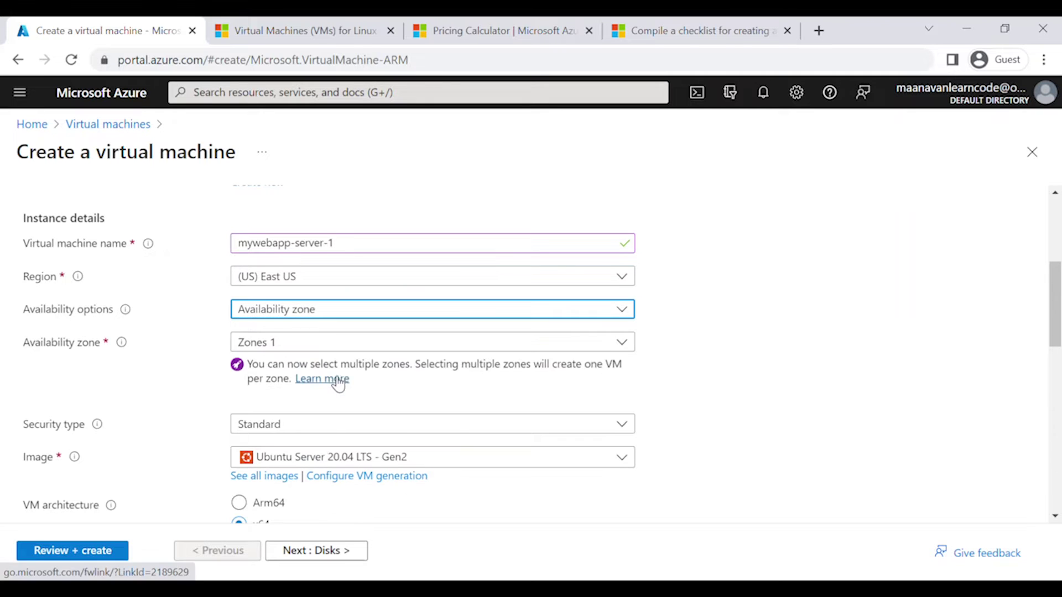
{"action": "scroll", "coordinate": [337, 376], "scroll_direction": "down", "scroll_amount": 2}
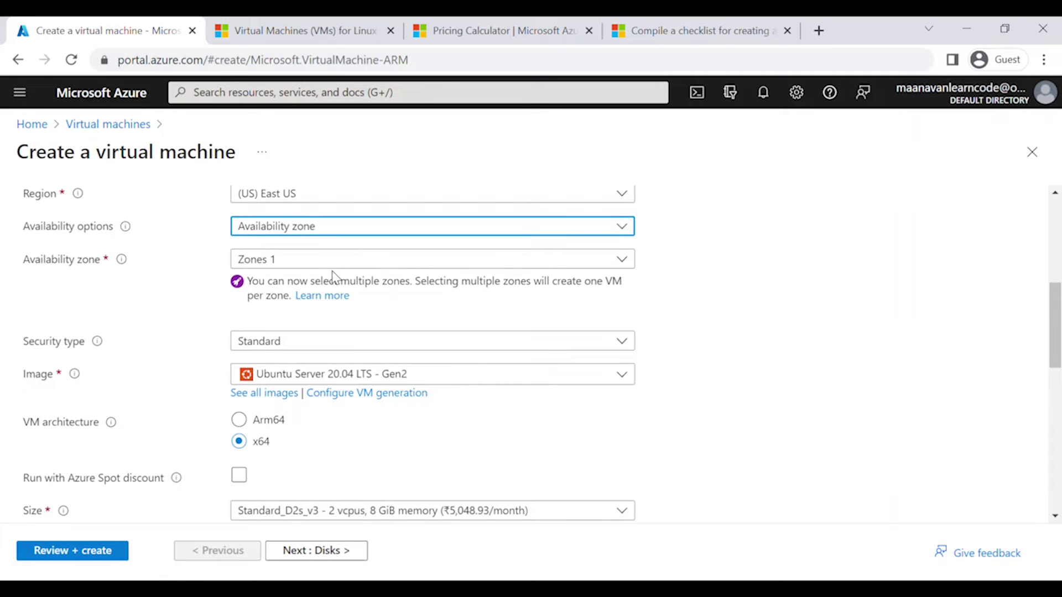
{"action": "scroll", "coordinate": [306, 314], "scroll_direction": "down", "scroll_amount": 1}
{"action": "scroll", "coordinate": [305, 314], "scroll_direction": "down", "scroll_amount": 2}
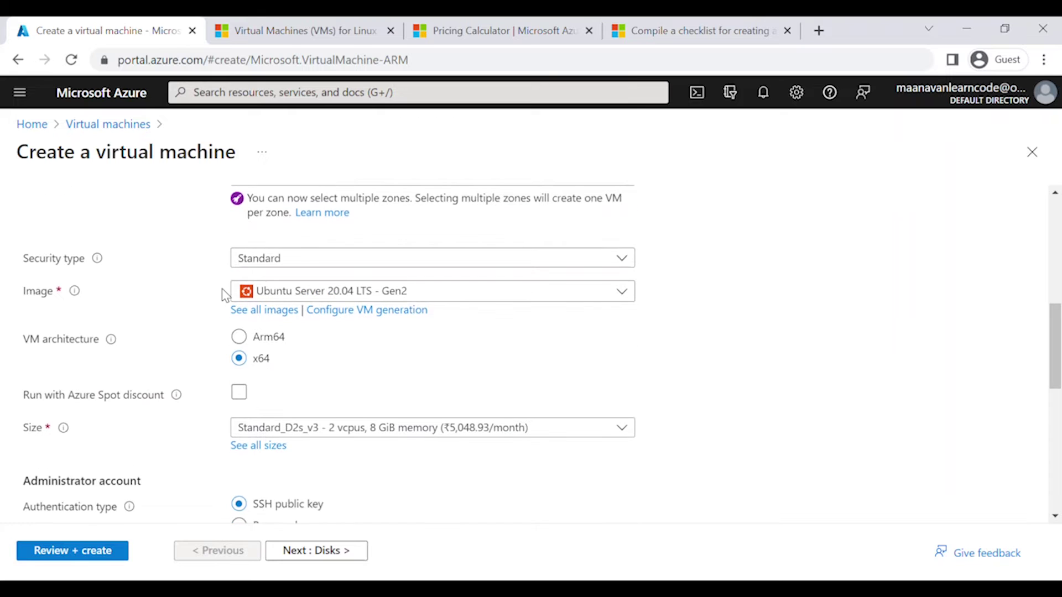
- Examine the available security types and read the explanation of the availability zone setting
{"action": "left_click", "coordinate": [271, 265]}
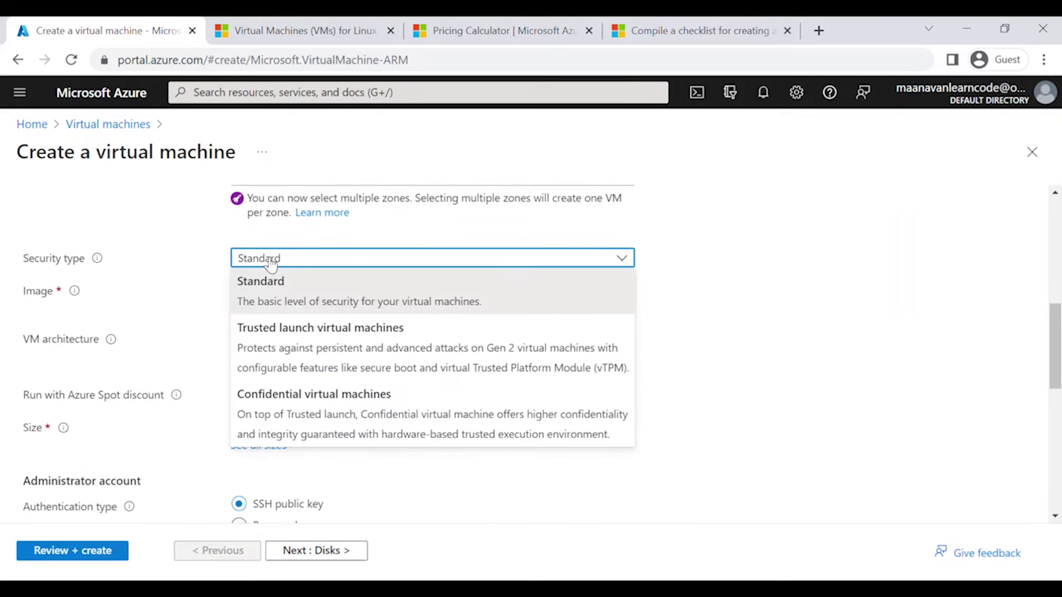
{"action": "left_click", "coordinate": [269, 264]}
{"action": "scroll", "coordinate": [271, 264], "scroll_direction": "up", "scroll_amount": 3}
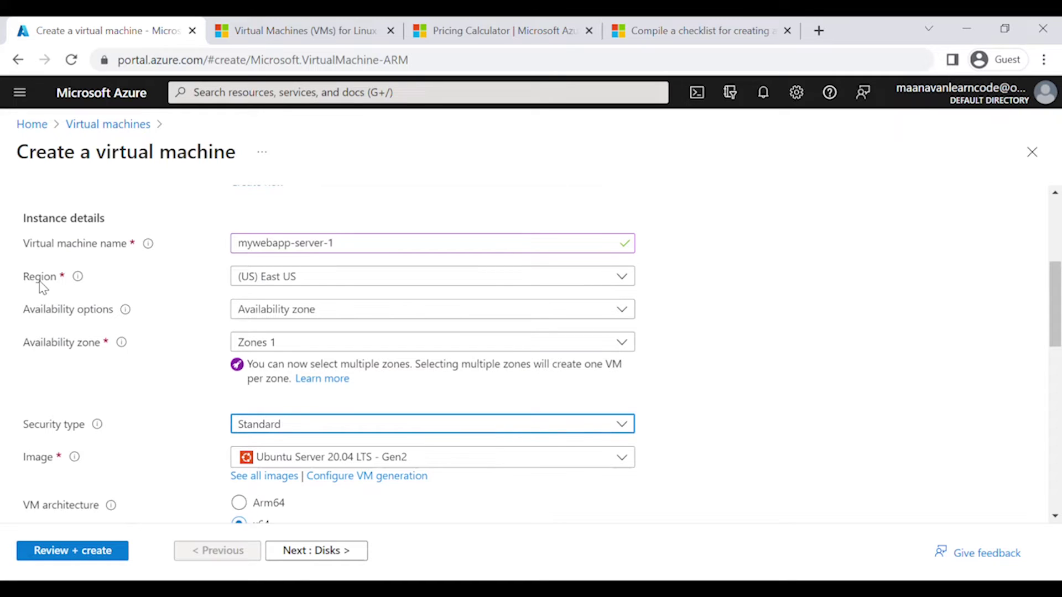
{"action": "scroll", "coordinate": [53, 288], "scroll_direction": "down", "scroll_amount": 1}
{"action": "scroll", "coordinate": [112, 254], "scroll_direction": "up", "scroll_amount": 1}
{"action": "mouse_move", "coordinate": [124, 344]}
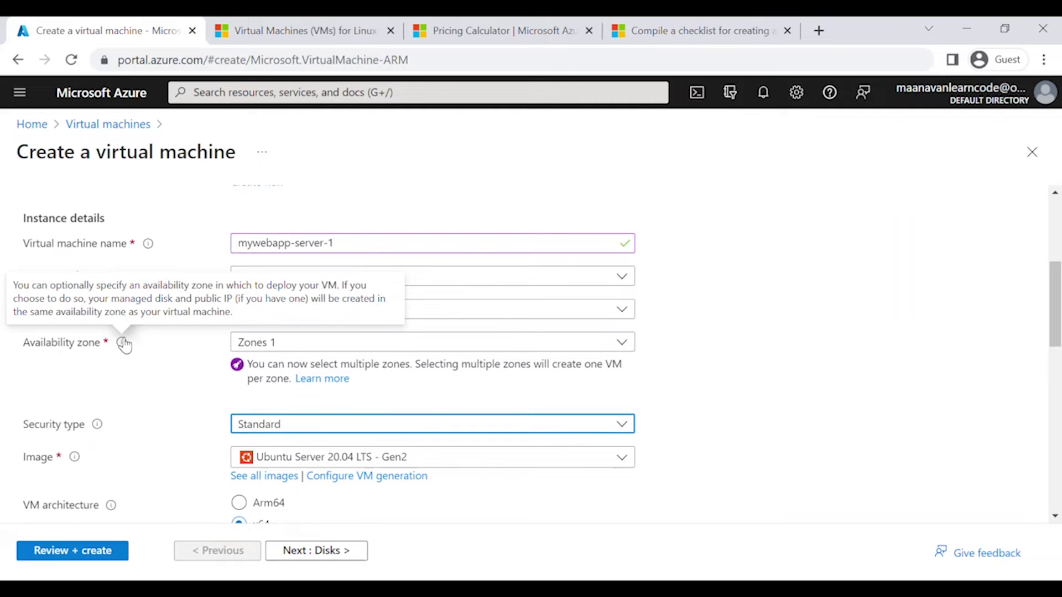
{"action": "scroll", "coordinate": [128, 343], "scroll_direction": "down", "scroll_amount": 1}
{"action": "scroll", "coordinate": [158, 360], "scroll_direction": "down", "scroll_amount": 1}
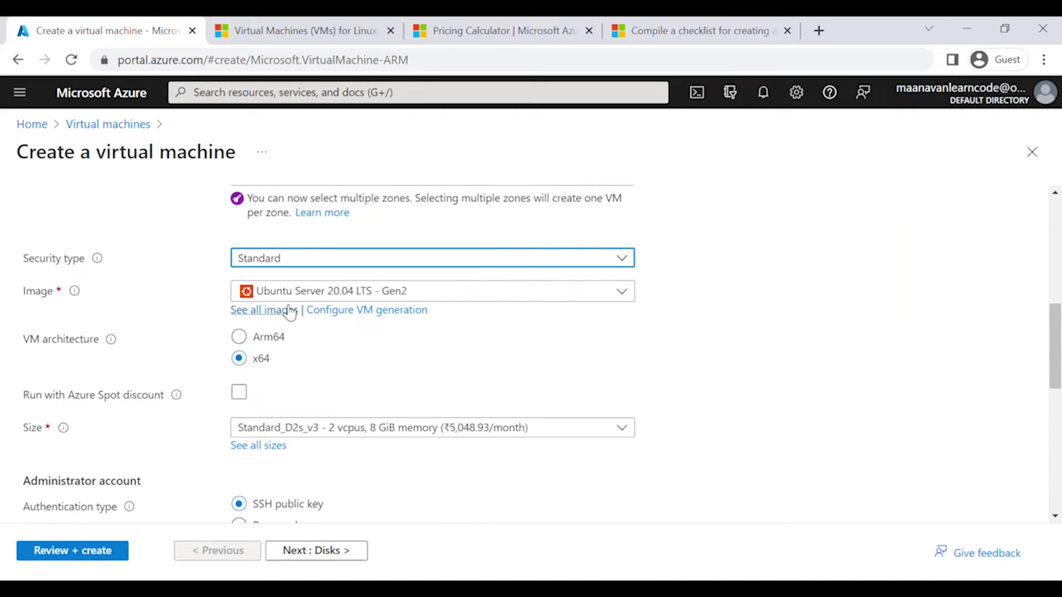
- Read the VM size explanation and choose the Standard_D2s_v3 size with 2 vcpus and 8 GiB memory
{"action": "scroll", "coordinate": [306, 297], "scroll_direction": "down", "scroll_amount": 1}
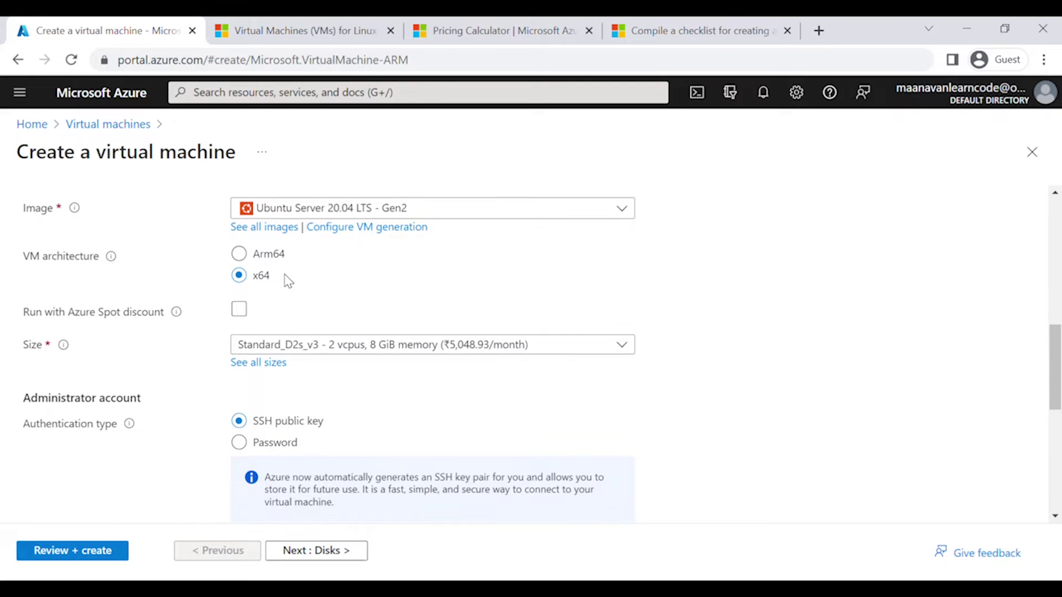
{"action": "scroll", "coordinate": [285, 280], "scroll_direction": "down", "scroll_amount": 1}
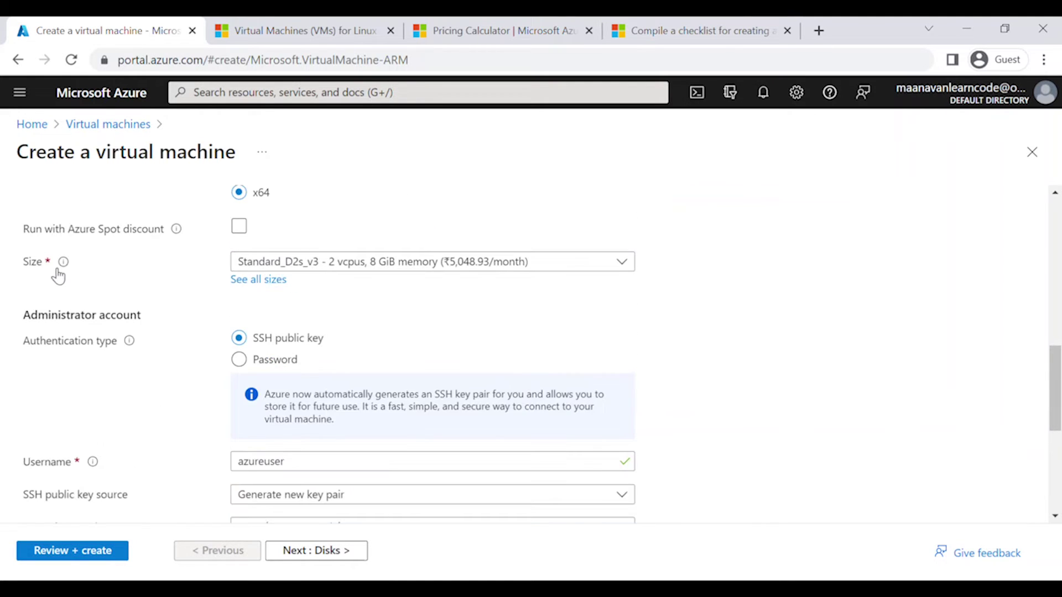
{"action": "mouse_move", "coordinate": [62, 262]}
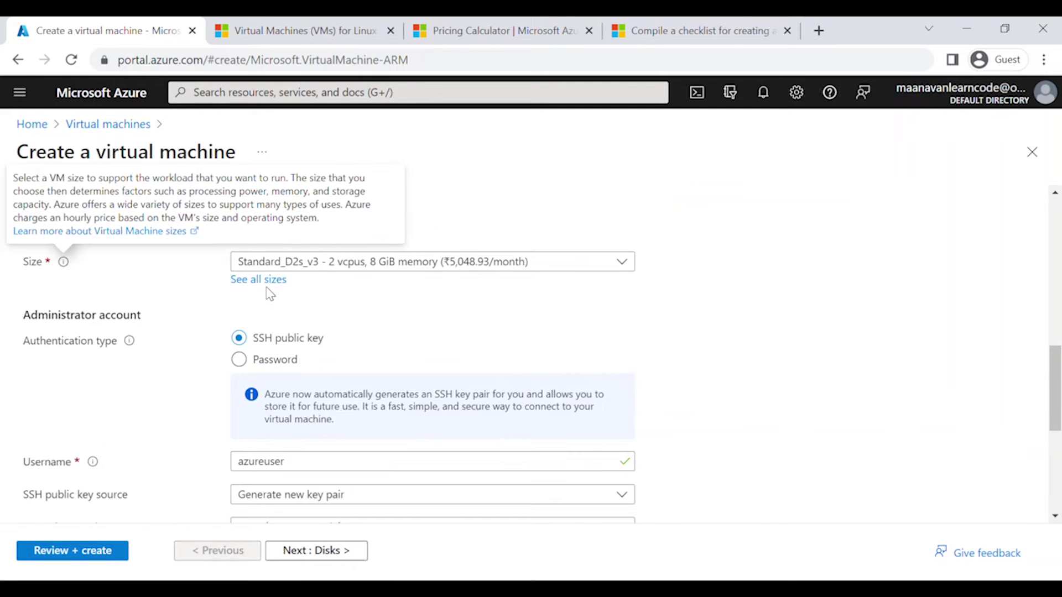
{"action": "left_click", "coordinate": [309, 268]}
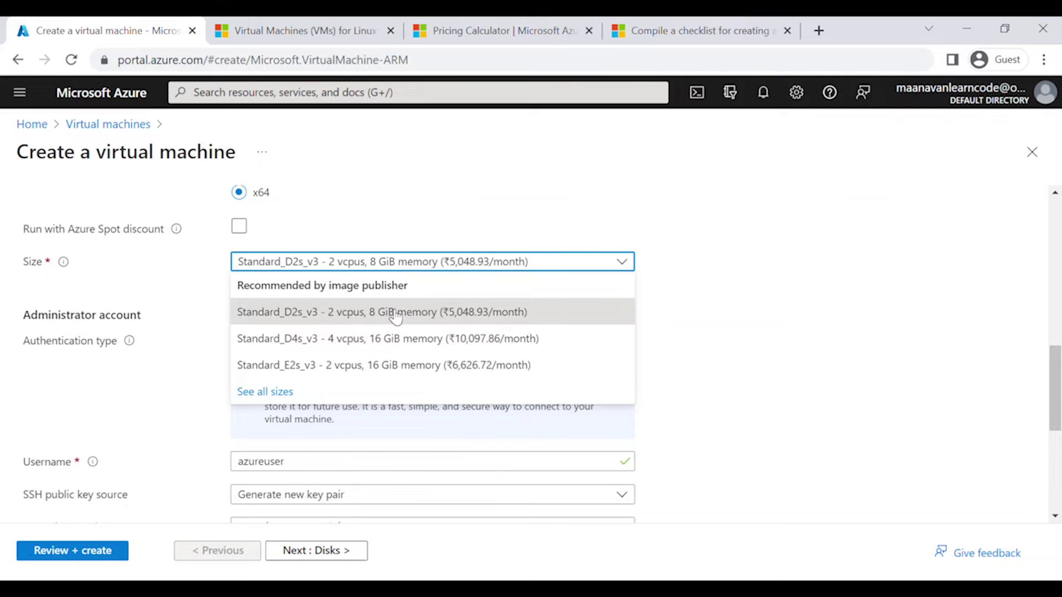
{"action": "left_click", "coordinate": [458, 327]}
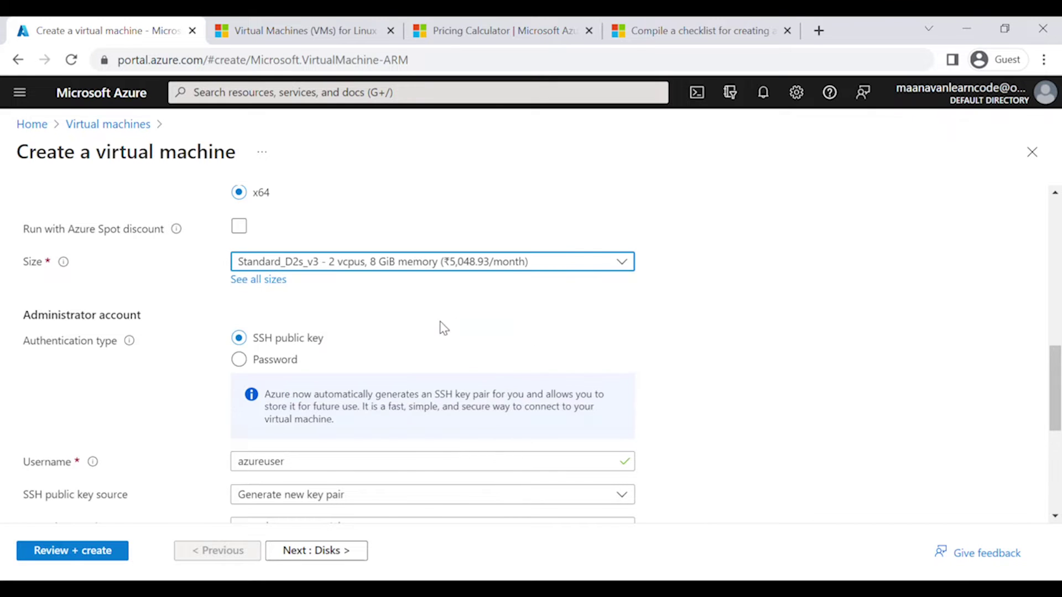
- Review the administrator account's authentication type, username and SSH key pair settings, along with the inbound port rules
{"action": "scroll", "coordinate": [332, 315], "scroll_direction": "down", "scroll_amount": 2}
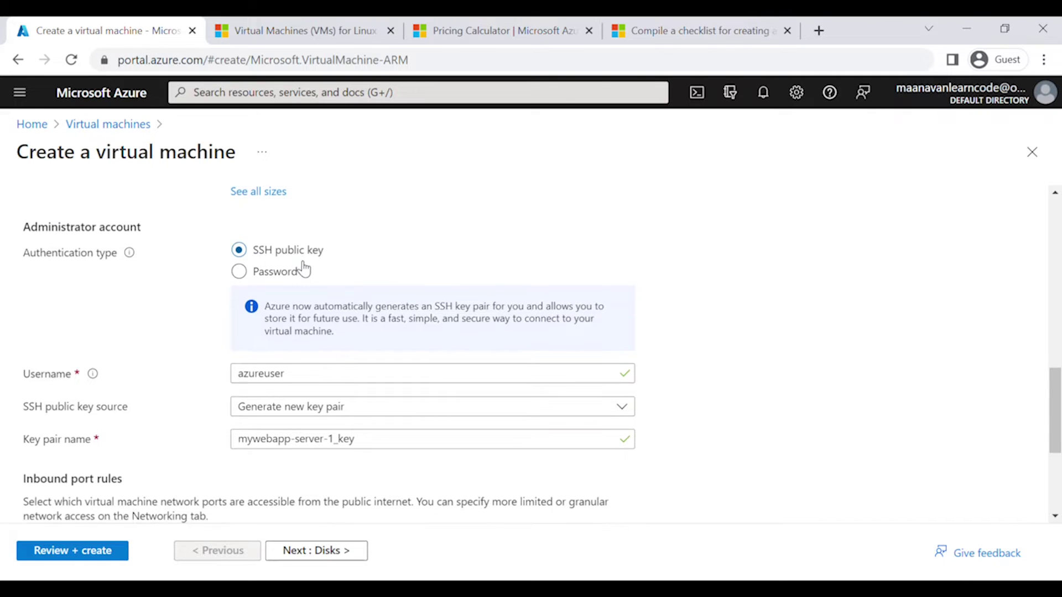
{"action": "scroll", "coordinate": [303, 270], "scroll_direction": "down", "scroll_amount": 2}
{"action": "left_click", "coordinate": [295, 294]}
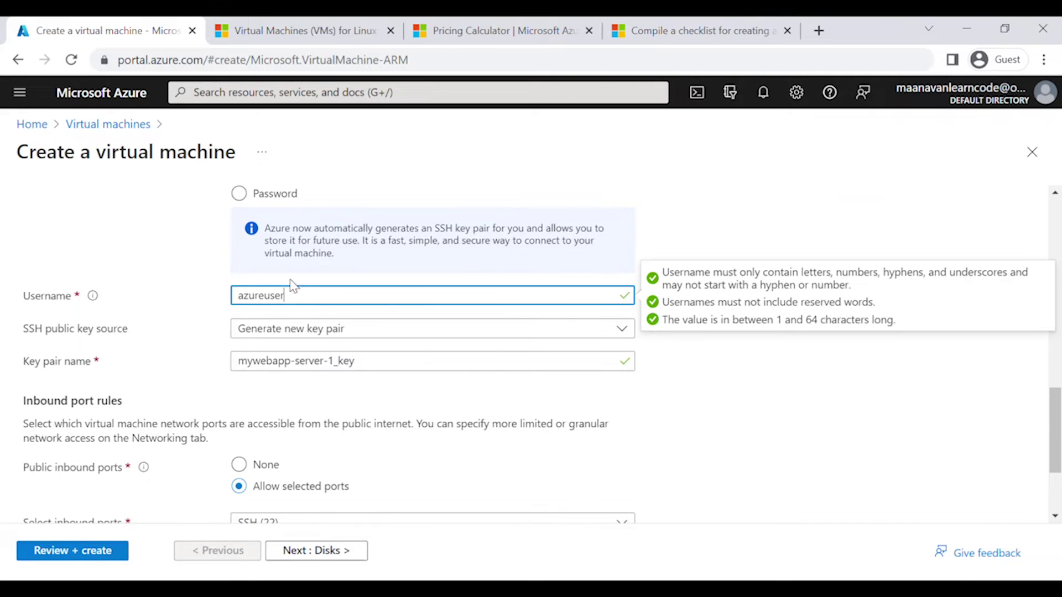
{"action": "scroll", "coordinate": [308, 339], "scroll_direction": "up", "scroll_amount": 3}
{"action": "scroll", "coordinate": [310, 356], "scroll_direction": "down", "scroll_amount": 2}
{"action": "scroll", "coordinate": [310, 355], "scroll_direction": "down", "scroll_amount": 3}
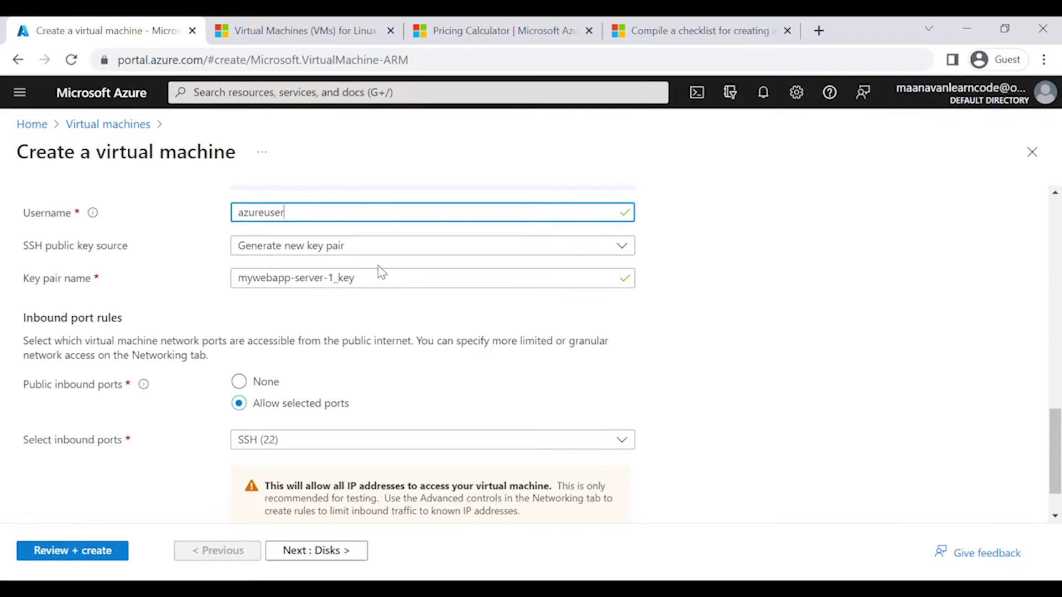
{"action": "scroll", "coordinate": [109, 265], "scroll_direction": "up", "scroll_amount": 2}
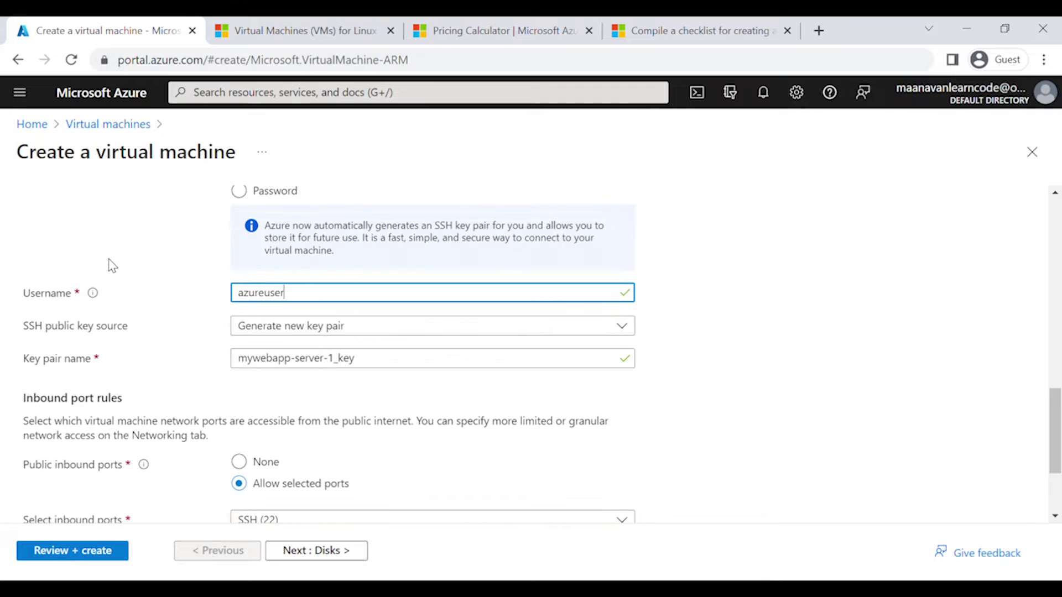
{"action": "scroll", "coordinate": [128, 275], "scroll_direction": "down", "scroll_amount": 2}
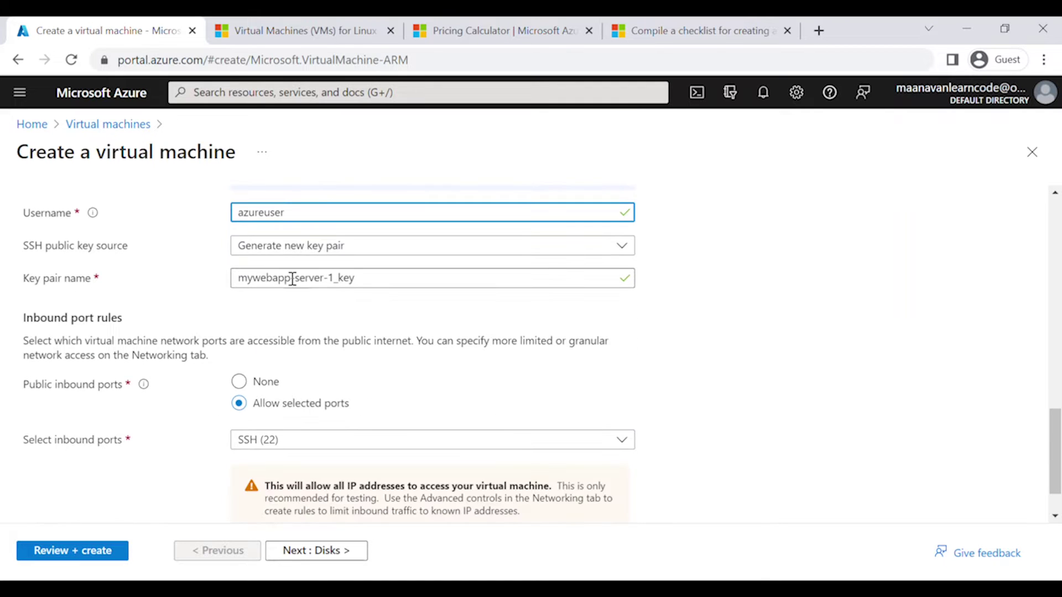
- Examine the available SSH public key sources and the key pair name of the new virtual machine
{"action": "left_click_drag", "start_coordinate": [379, 280], "coordinate": [221, 282]}
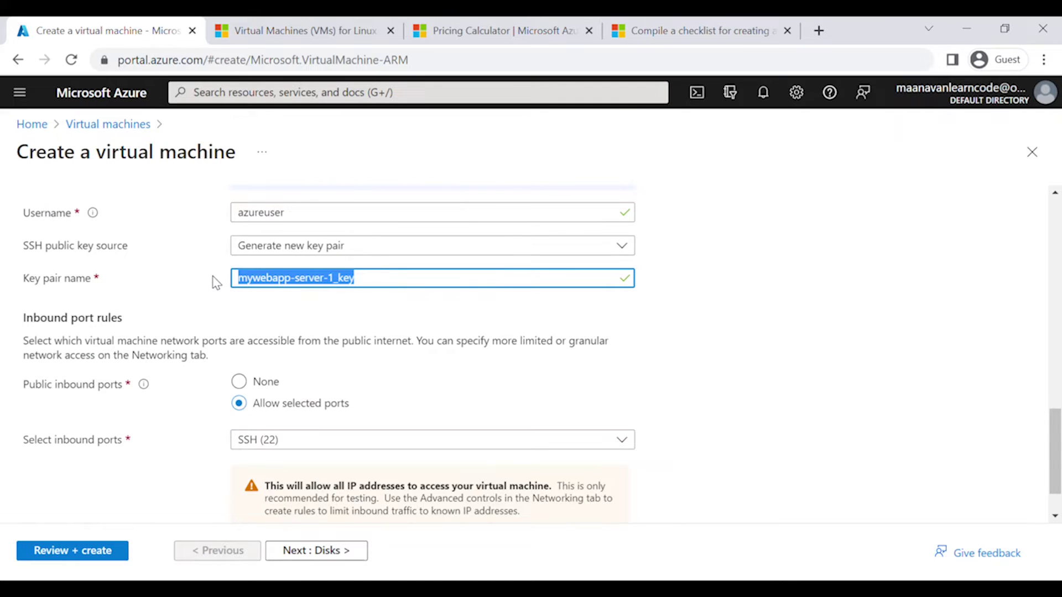
{"action": "left_click", "coordinate": [336, 245]}
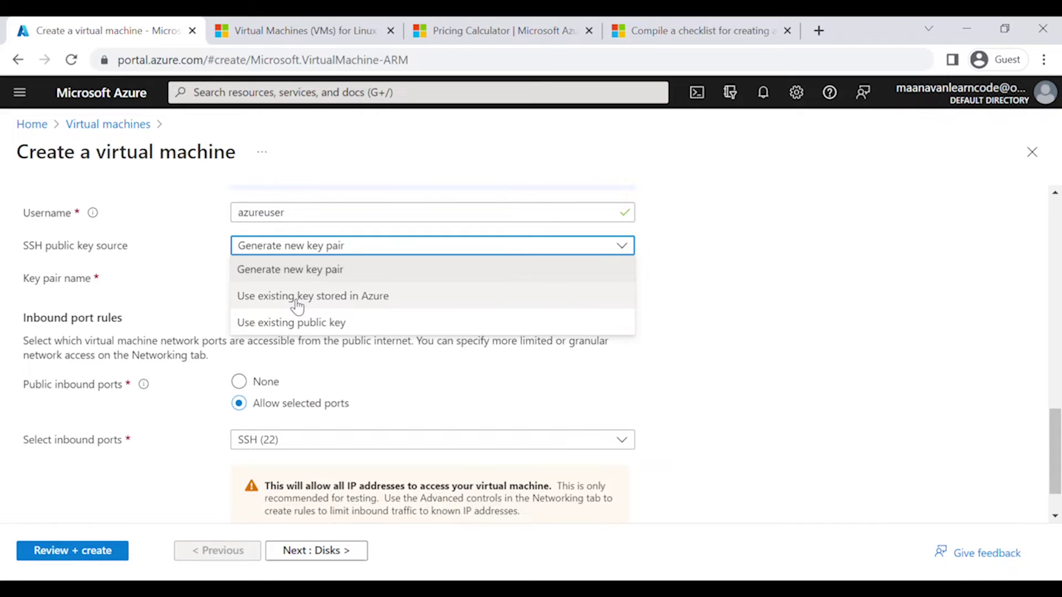
{"action": "left_click", "coordinate": [350, 247]}
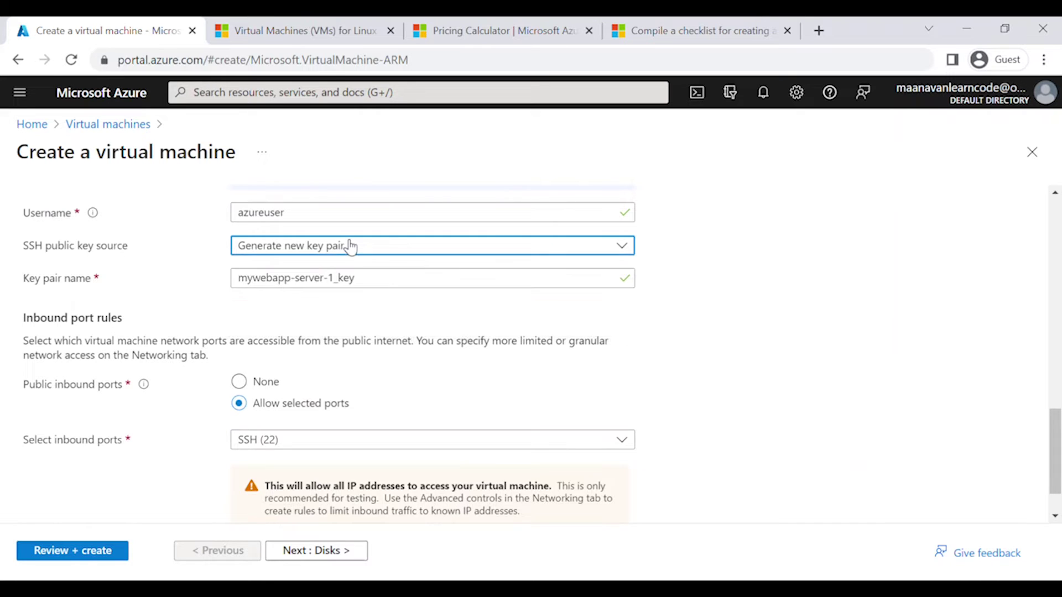
{"action": "triple_click", "coordinate": [322, 280]}
{"action": "left_click_drag", "start_coordinate": [323, 280], "coordinate": [227, 278]}
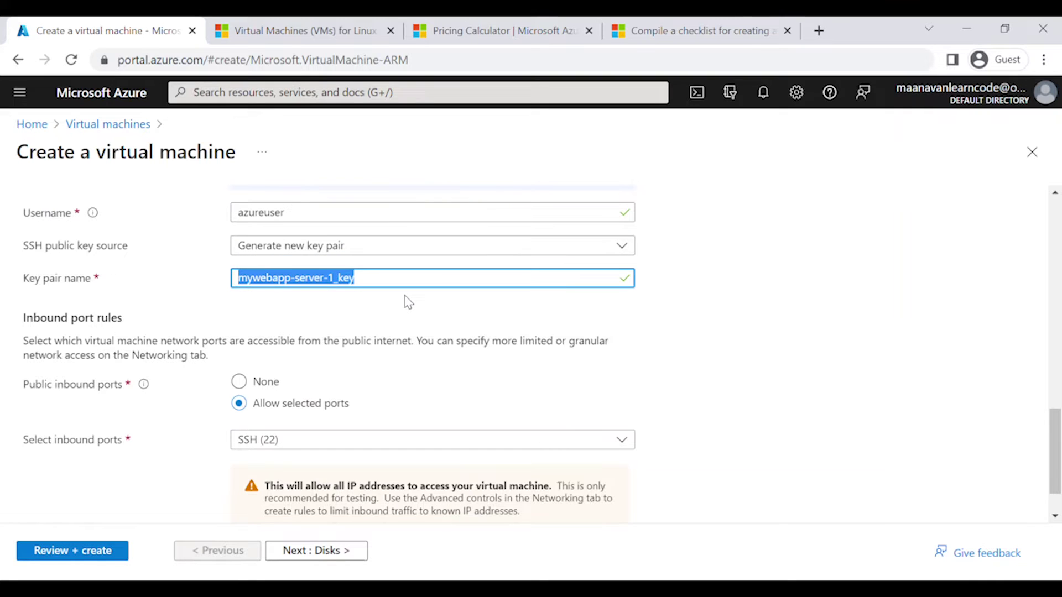
{"action": "left_click", "coordinate": [409, 301]}
- Allow HTTP (80) in addition to SSH (22) as a public inbound port and proceed to the disk settings
{"action": "scroll", "coordinate": [337, 322], "scroll_direction": "down", "scroll_amount": 1}
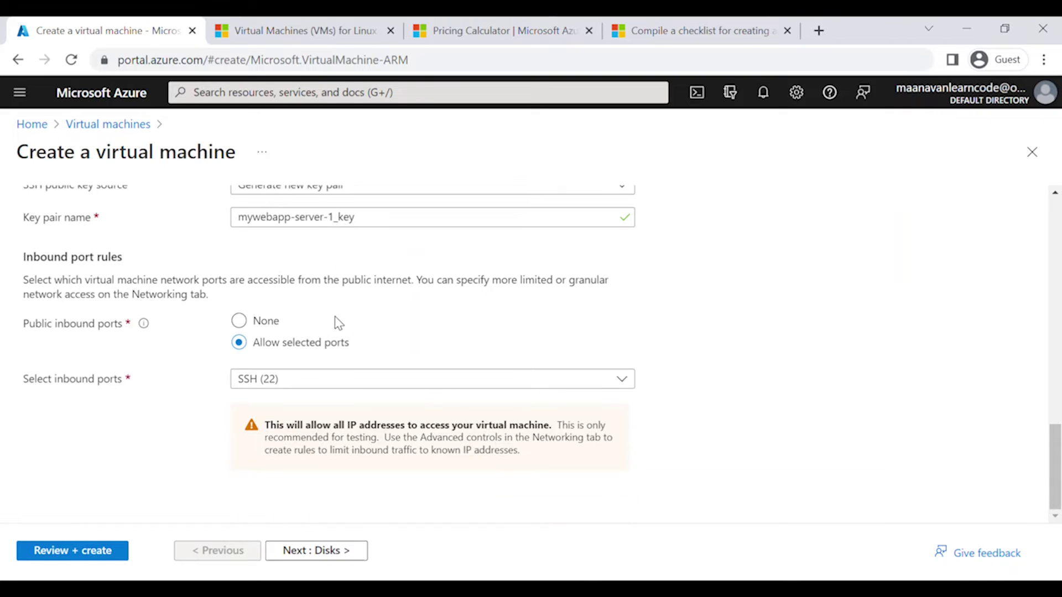
{"action": "left_click", "coordinate": [294, 379]}
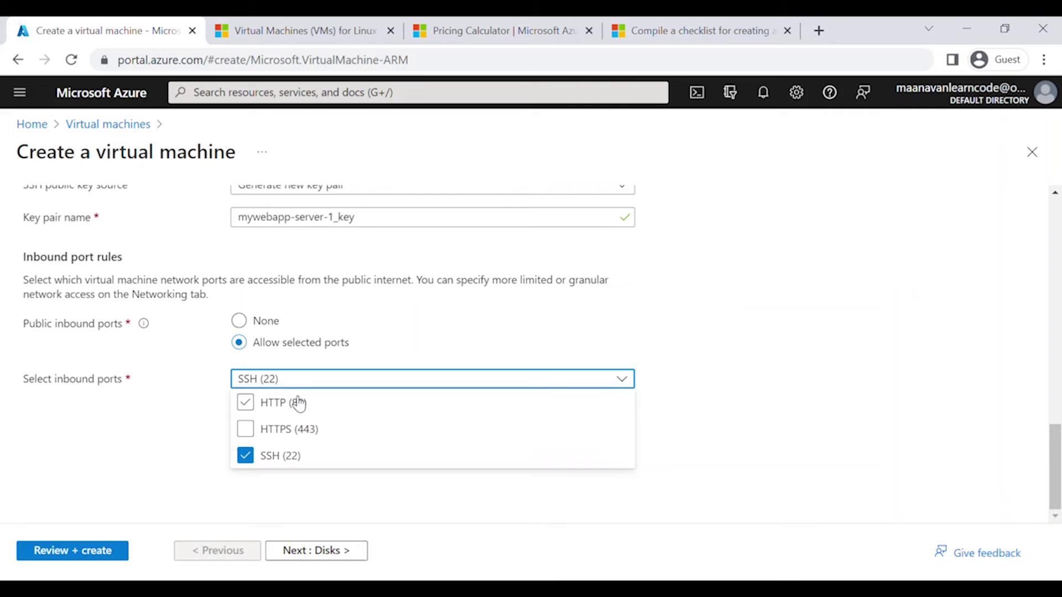
{"action": "left_click", "coordinate": [293, 412]}
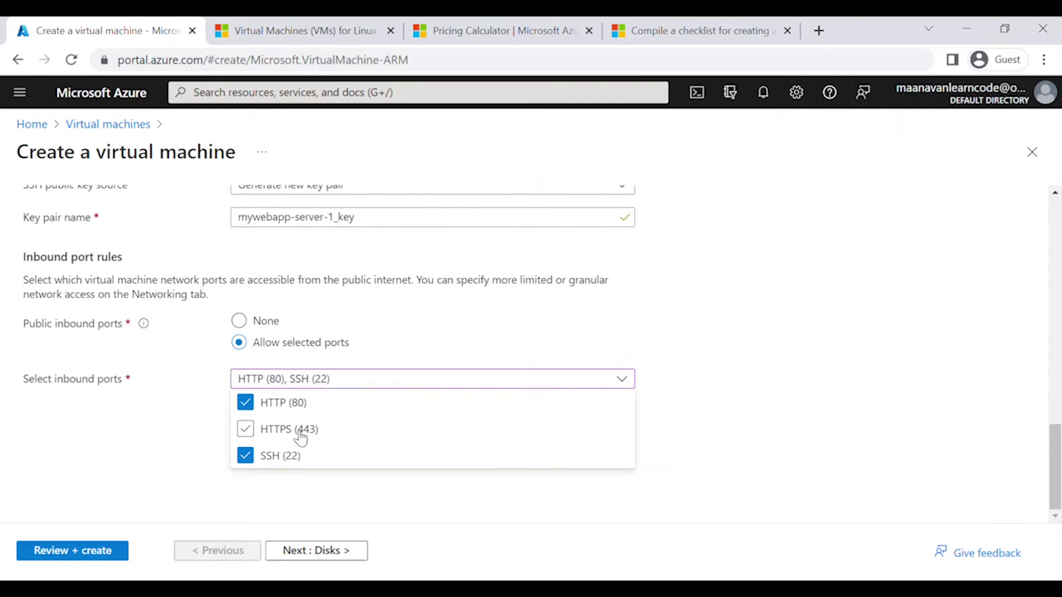
{"action": "left_click", "coordinate": [173, 441]}
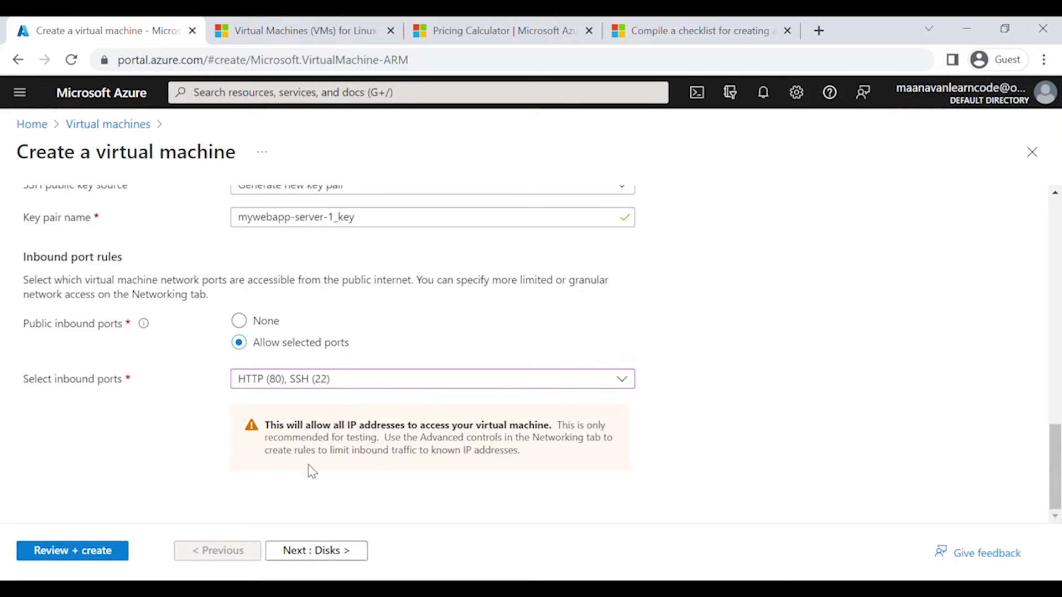
{"action": "scroll", "coordinate": [295, 446], "scroll_direction": "up", "scroll_amount": 2}
{"action": "scroll", "coordinate": [293, 441], "scroll_direction": "down", "scroll_amount": 2}
{"action": "left_click", "coordinate": [332, 551]}
{"action": "scroll", "coordinate": [340, 412], "scroll_direction": "down", "scroll_amount": 4}
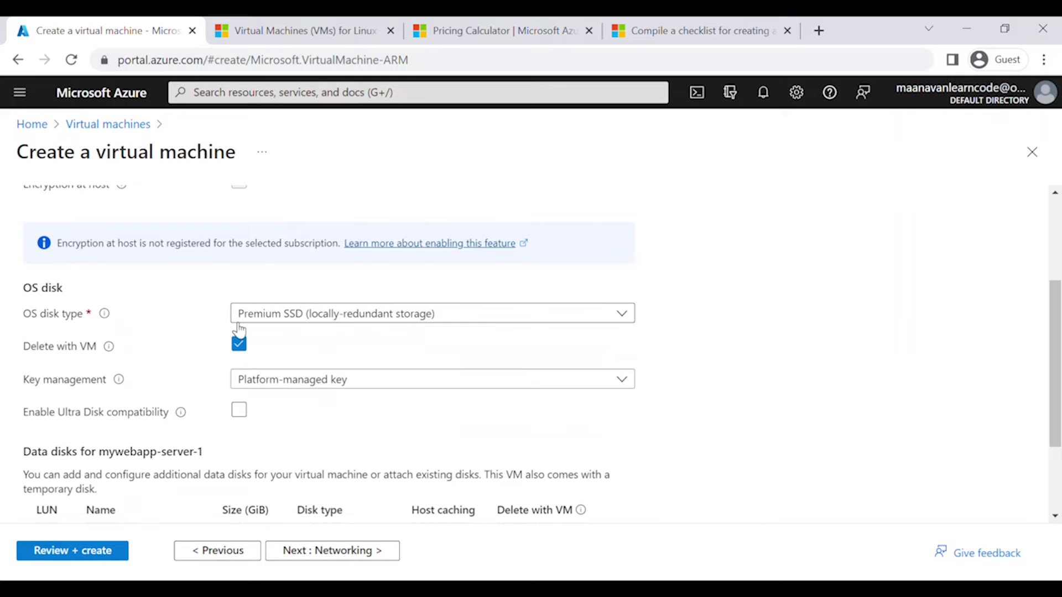
- Switch to the Azure Pricing Calculator and set the Standard HDD managed disk size to S30: 1024 GiB
{"action": "left_click", "coordinate": [429, 31]}
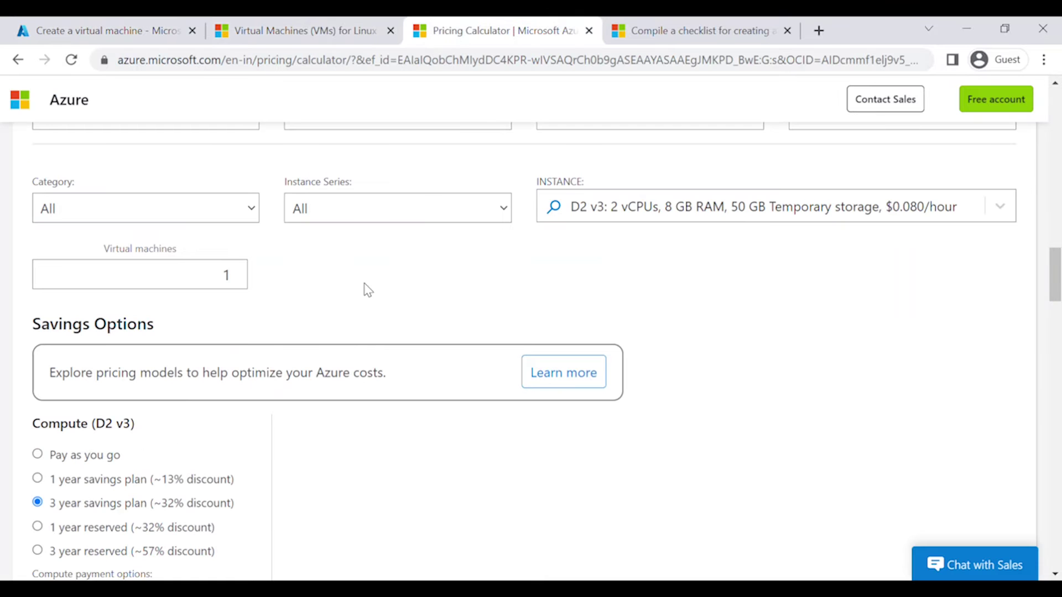
{"action": "scroll", "coordinate": [368, 290], "scroll_direction": "down", "scroll_amount": 3}
{"action": "scroll", "coordinate": [368, 289], "scroll_direction": "down", "scroll_amount": 5}
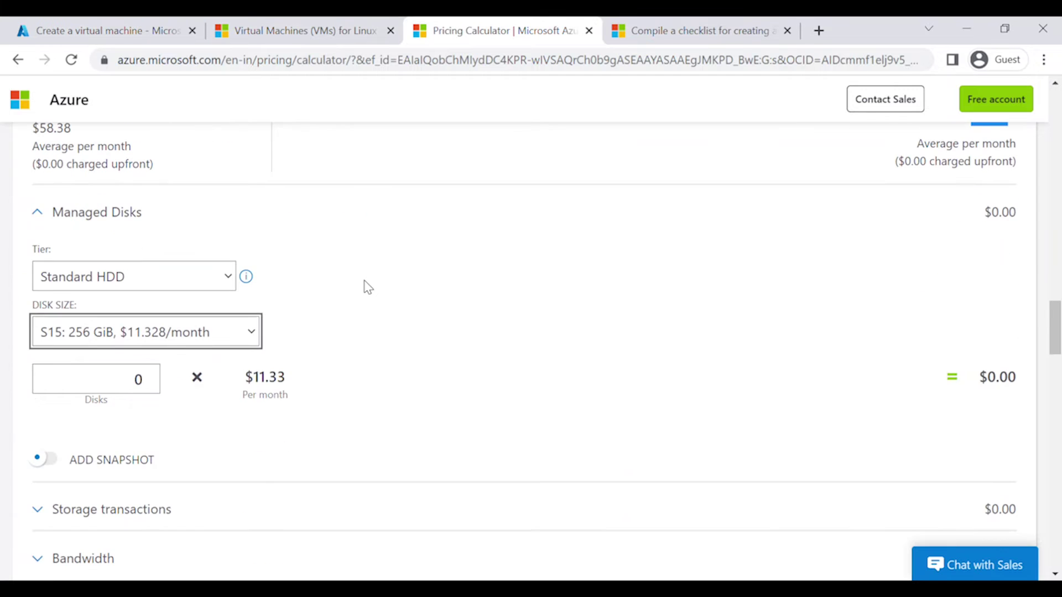
{"action": "left_click", "coordinate": [172, 336]}
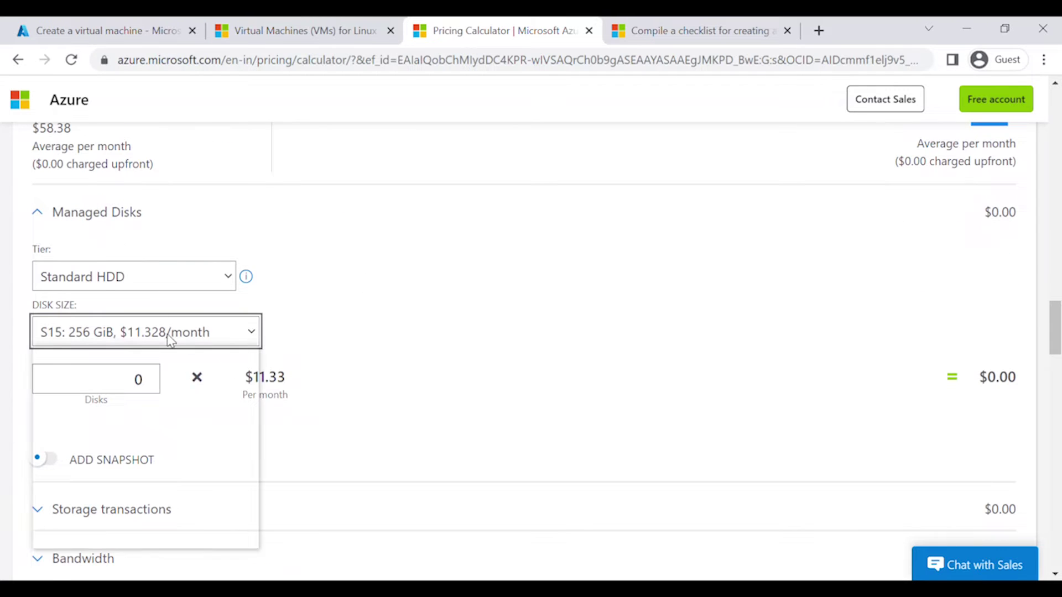
{"action": "left_click", "coordinate": [169, 446]}
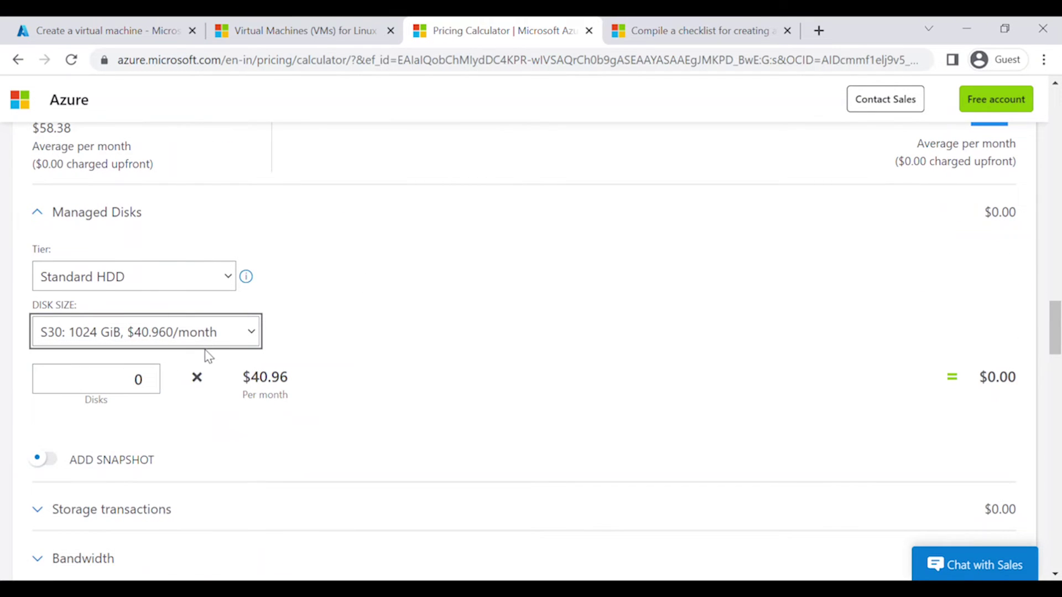
- Expand the storage transactions and bandwidth sections of the virtual machine estimate to view their cost settings
{"action": "scroll", "coordinate": [276, 381], "scroll_direction": "down", "scroll_amount": 3}
{"action": "scroll", "coordinate": [276, 381], "scroll_direction": "down", "scroll_amount": 2}
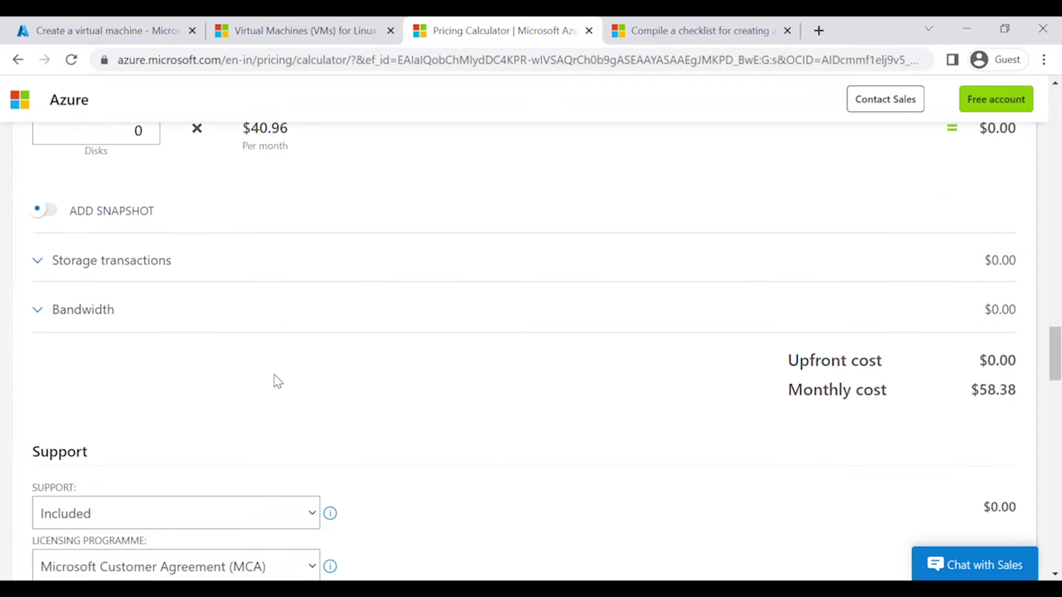
{"action": "left_click", "coordinate": [136, 266]}
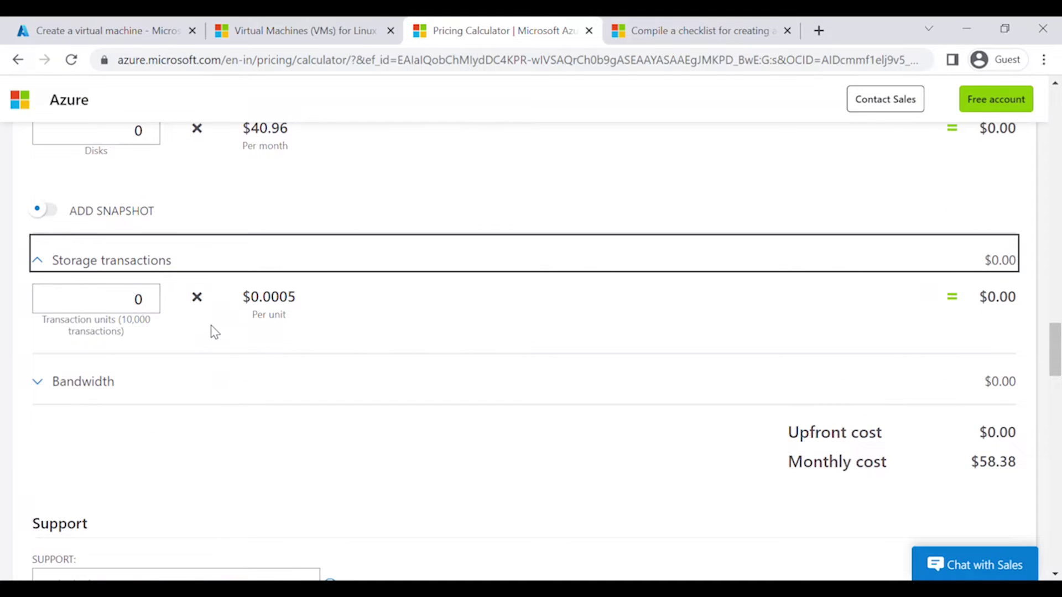
{"action": "left_click", "coordinate": [223, 371]}
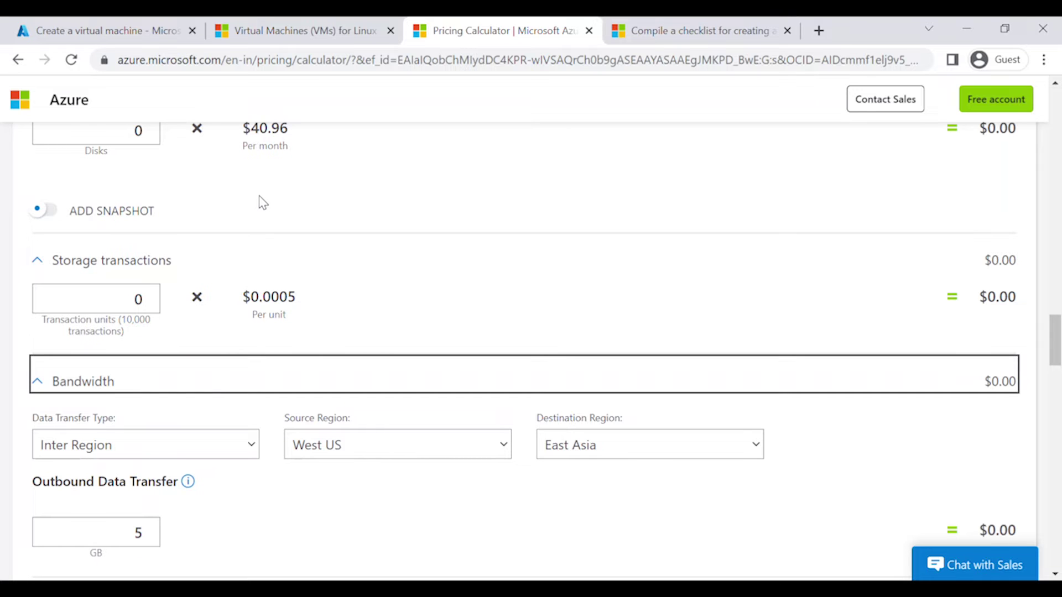
- Return to the virtual machine creation form in the Azure portal and set the OS disk type to Standard SSD
{"action": "left_click", "coordinate": [326, 37]}
{"action": "left_click", "coordinate": [120, 33]}
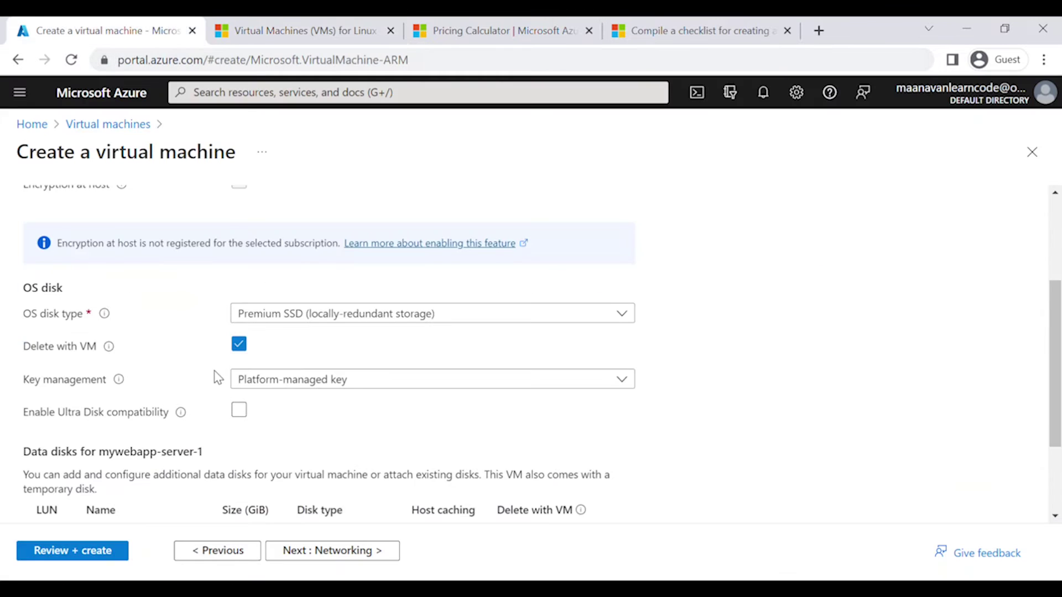
{"action": "scroll", "coordinate": [218, 378], "scroll_direction": "down", "scroll_amount": 1}
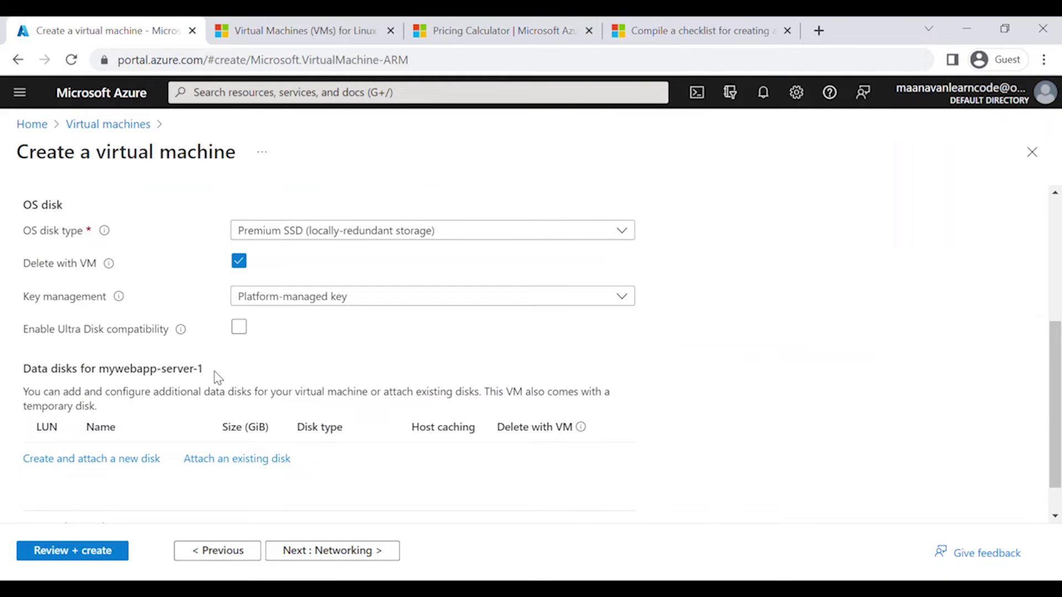
{"action": "left_click", "coordinate": [340, 232]}
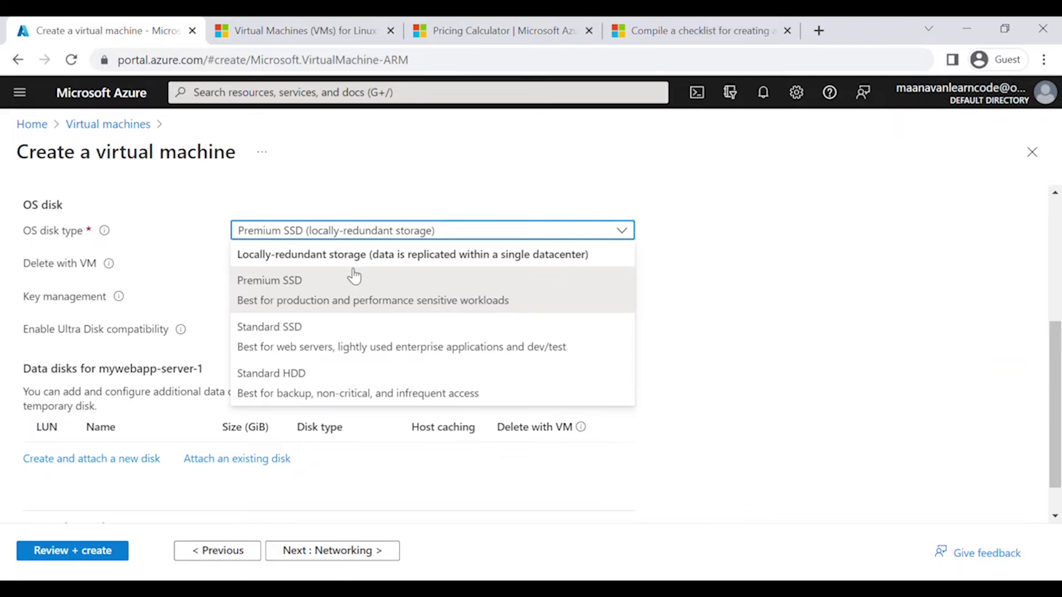
{"action": "left_click", "coordinate": [356, 297]}
{"action": "scroll", "coordinate": [355, 297], "scroll_direction": "up", "scroll_amount": 3}
{"action": "left_click", "coordinate": [354, 391]}
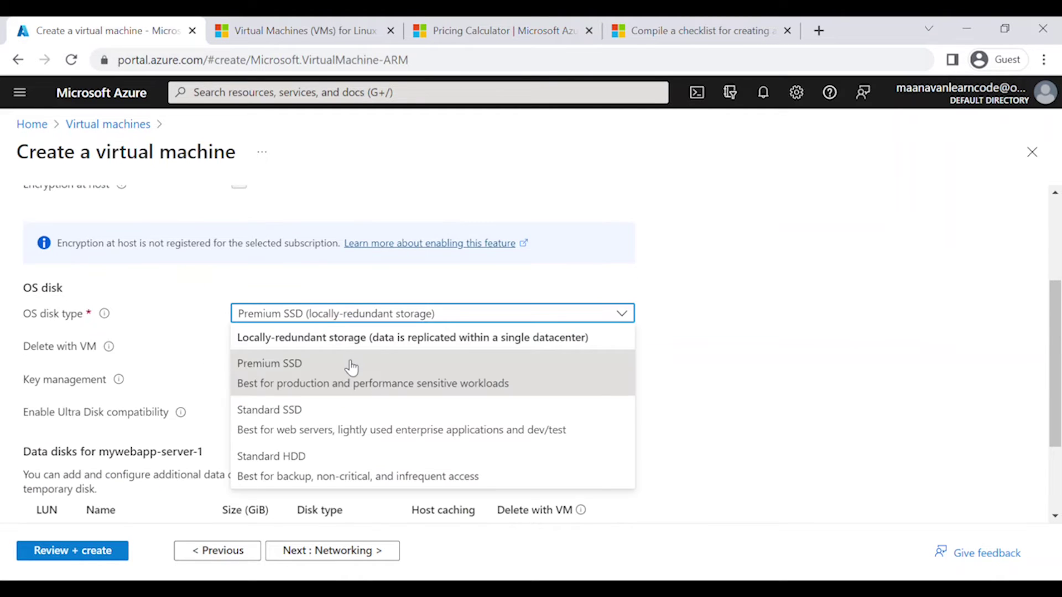
{"action": "left_click", "coordinate": [335, 436]}
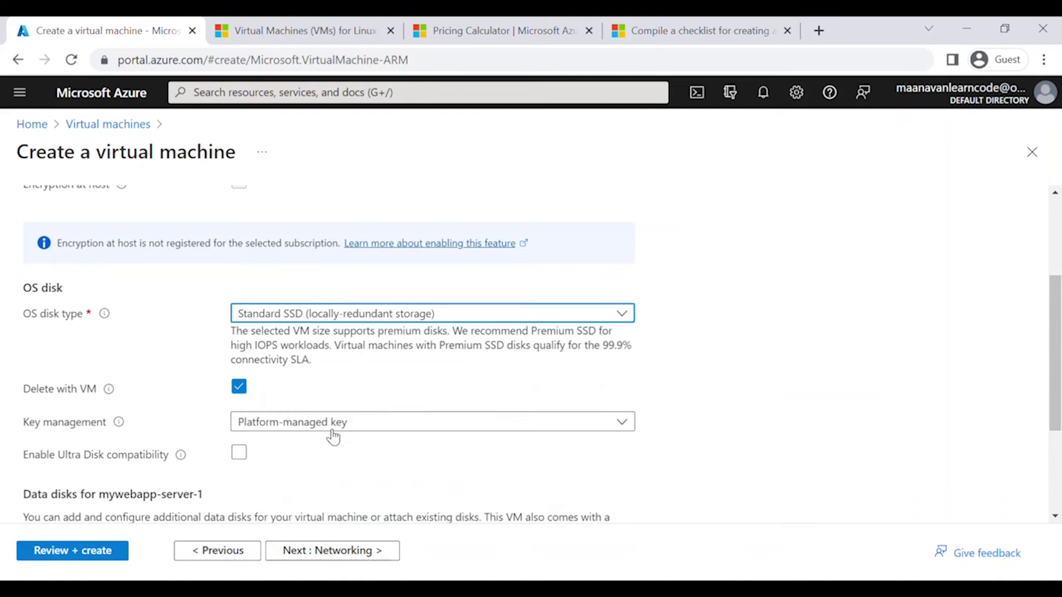
- Review the key management and data disk settings of mywebapp-server-1 and expand the advanced disk options
{"action": "scroll", "coordinate": [335, 376], "scroll_direction": "down", "scroll_amount": 2}
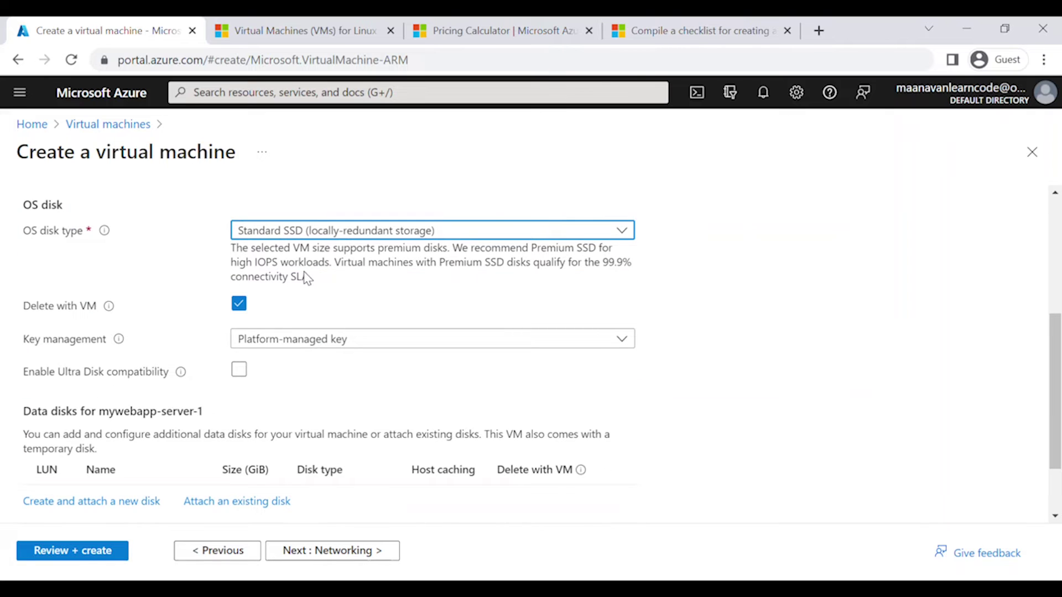
{"action": "scroll", "coordinate": [308, 277], "scroll_direction": "down", "scroll_amount": 2}
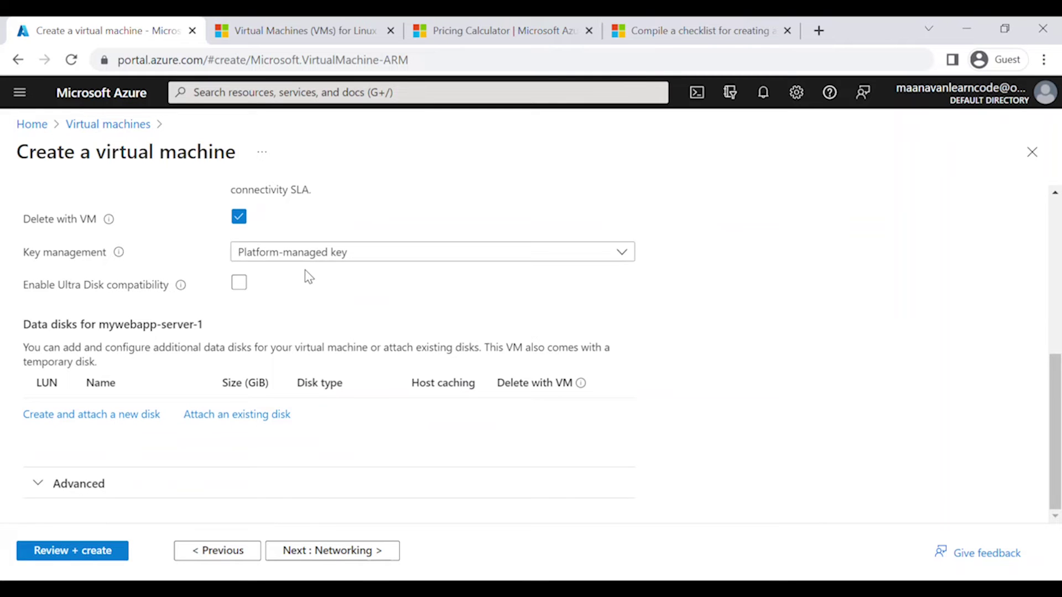
{"action": "scroll", "coordinate": [308, 277], "scroll_direction": "up", "scroll_amount": 3}
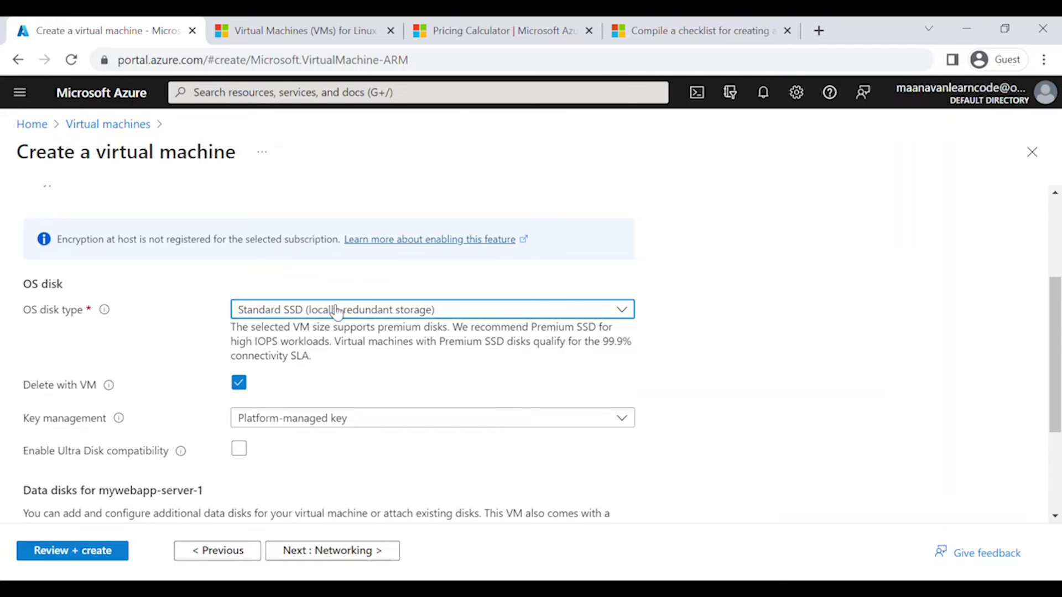
{"action": "scroll", "coordinate": [337, 311], "scroll_direction": "down", "scroll_amount": 3}
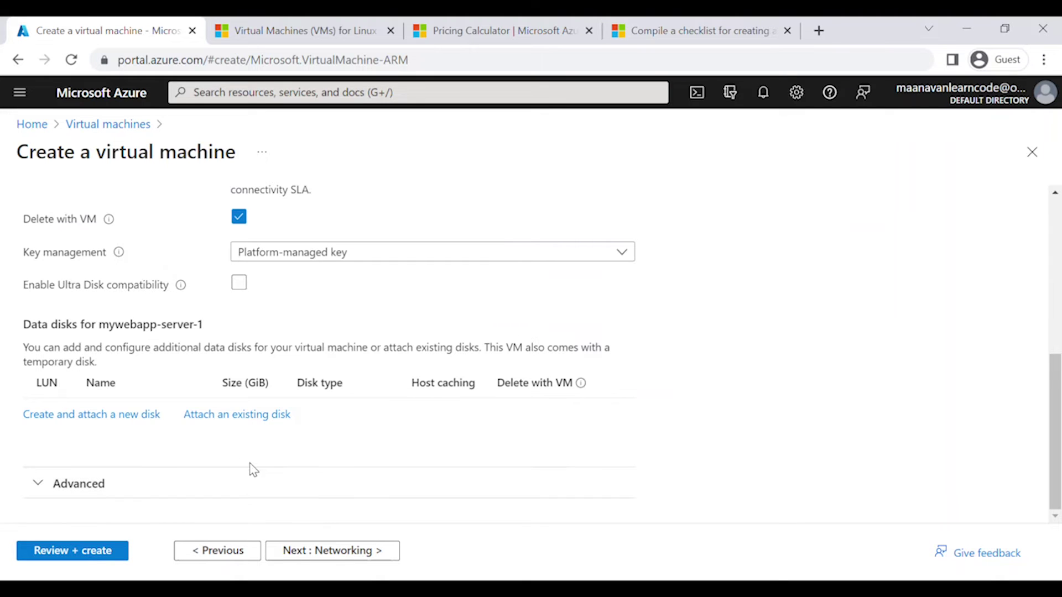
{"action": "left_click", "coordinate": [317, 477]}
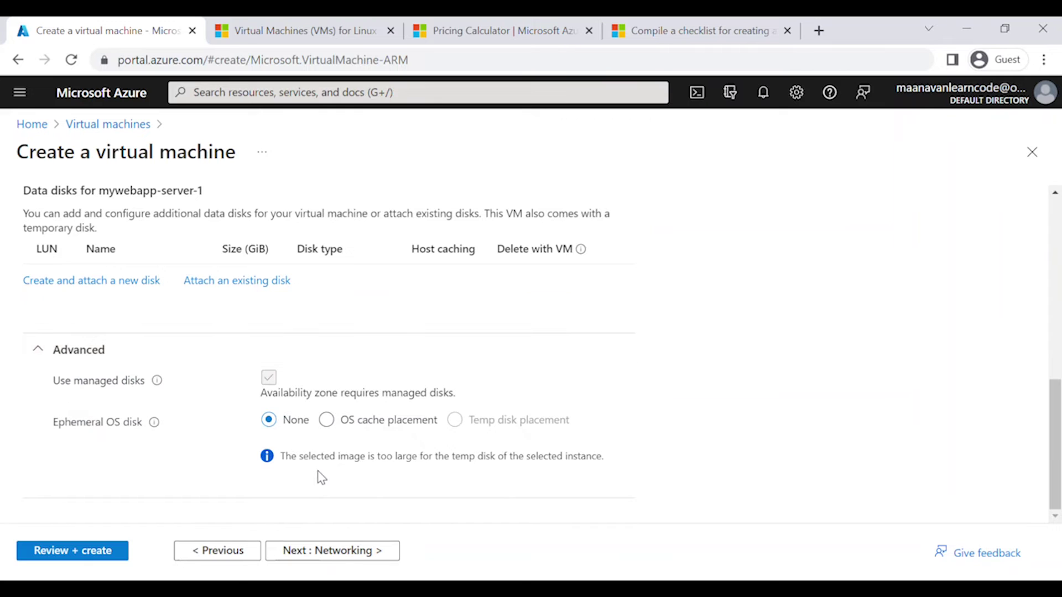
- Proceed to the networking settings and consult the checklist page's list of elements that a VM needs
{"action": "left_click", "coordinate": [351, 551]}
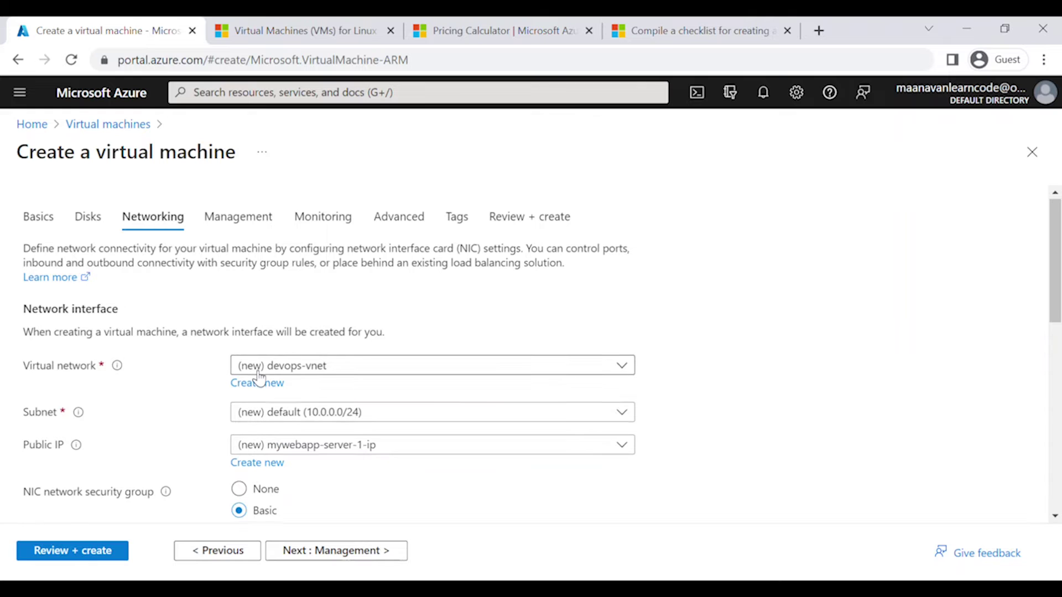
{"action": "scroll", "coordinate": [258, 378], "scroll_direction": "down", "scroll_amount": 2}
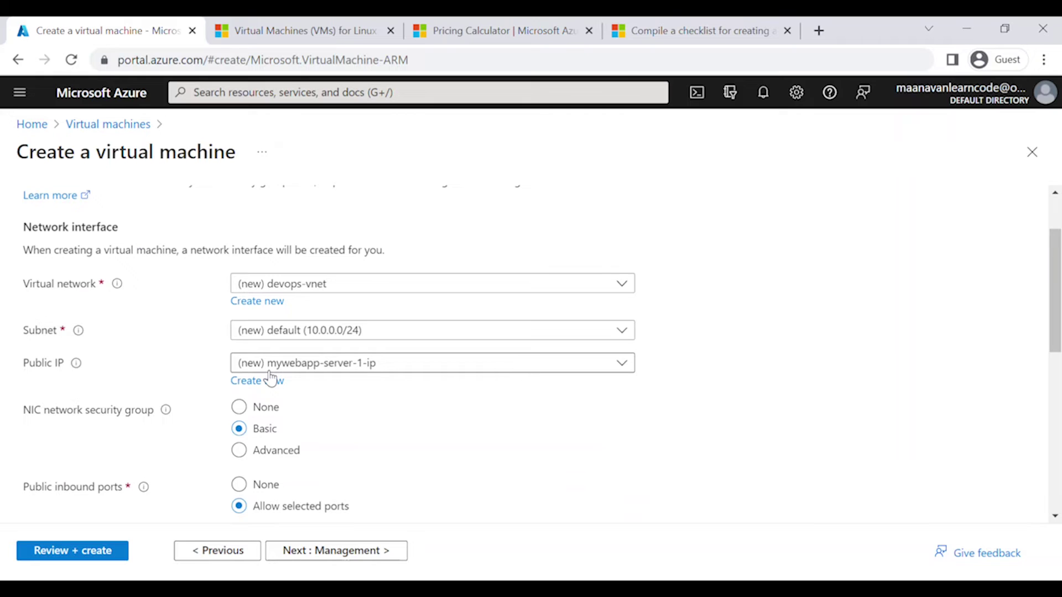
{"action": "left_click", "coordinate": [642, 31]}
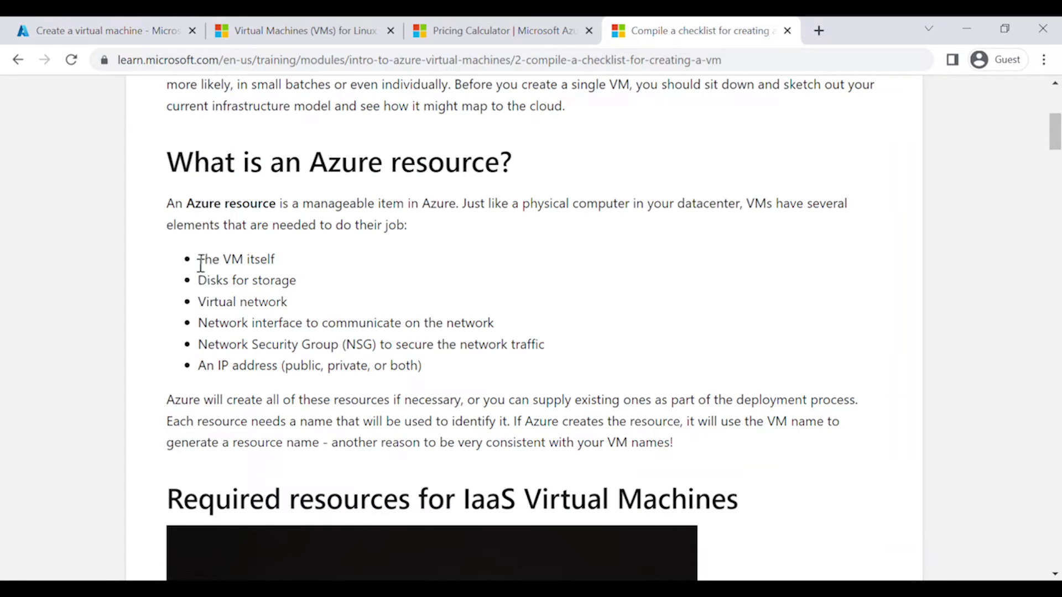
{"action": "left_click_drag", "start_coordinate": [199, 259], "coordinate": [503, 365]}
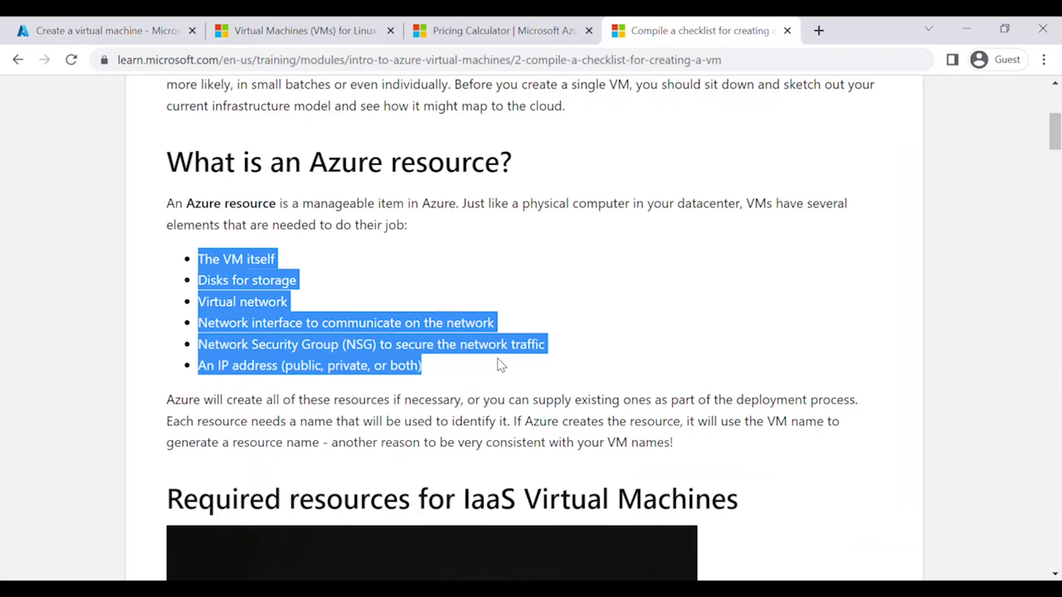
- Return to the portal, review the security group, inbound port and load balancing settings, and proceed to the management settings
{"action": "left_click", "coordinate": [131, 41]}
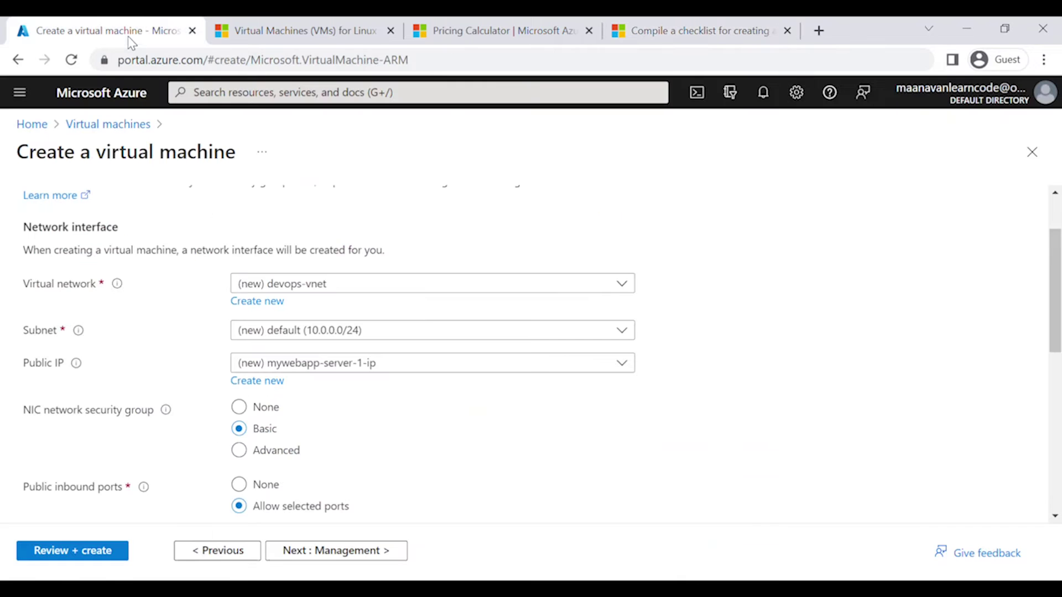
{"action": "scroll", "coordinate": [299, 362], "scroll_direction": "down", "scroll_amount": 3}
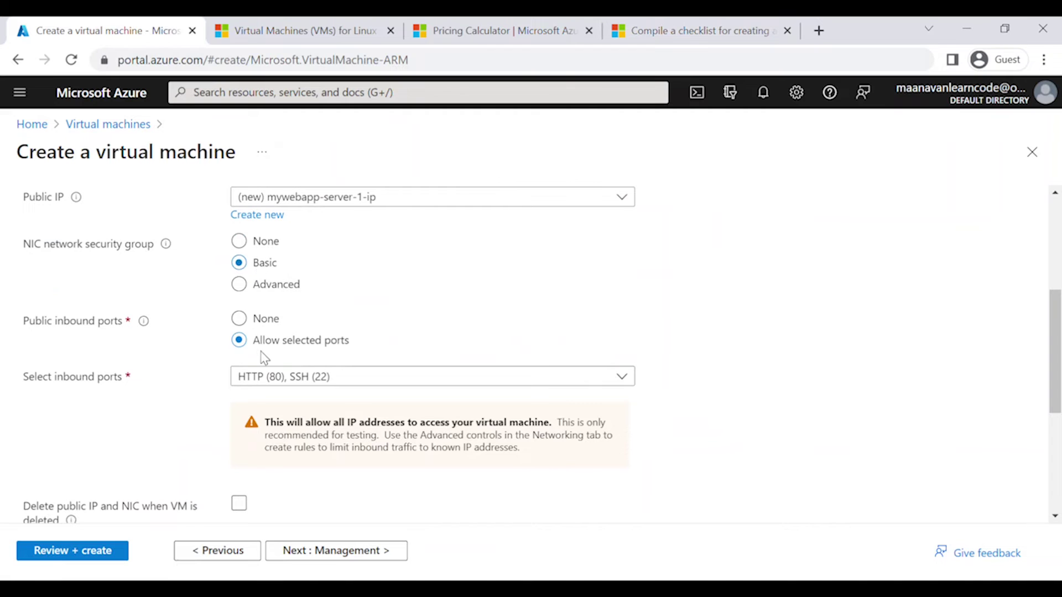
{"action": "scroll", "coordinate": [321, 403], "scroll_direction": "down", "scroll_amount": 5}
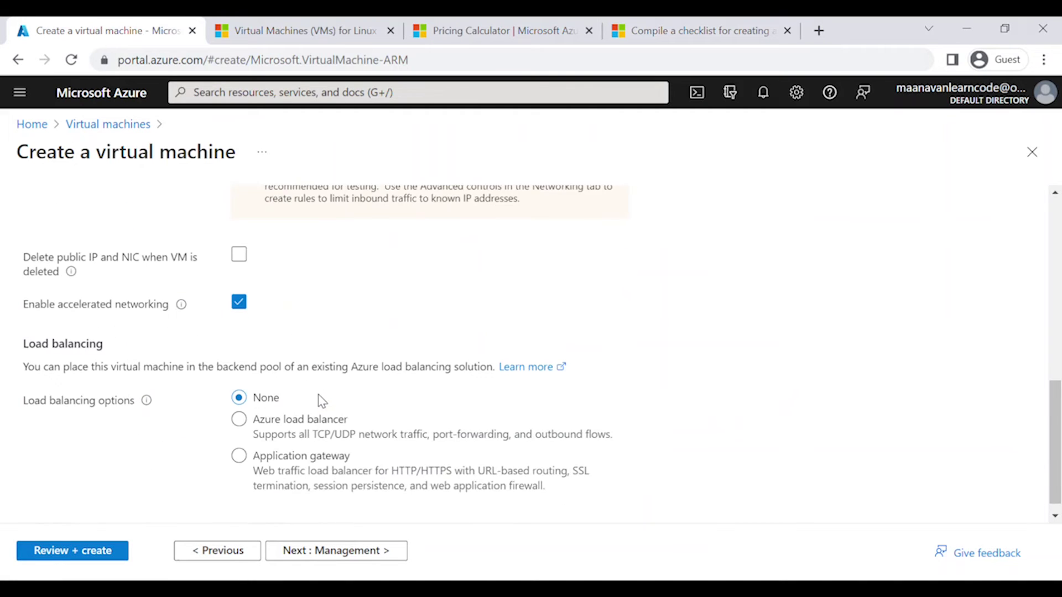
{"action": "scroll", "coordinate": [321, 398], "scroll_direction": "down", "scroll_amount": 1}
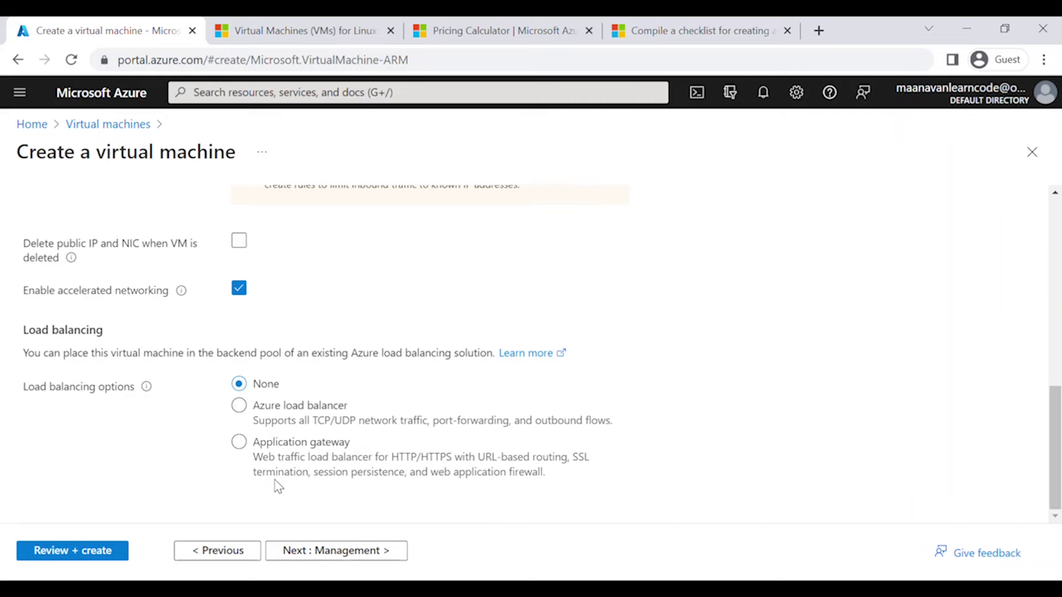
{"action": "left_click", "coordinate": [378, 555]}
{"action": "scroll", "coordinate": [369, 416], "scroll_direction": "down", "scroll_amount": 1}
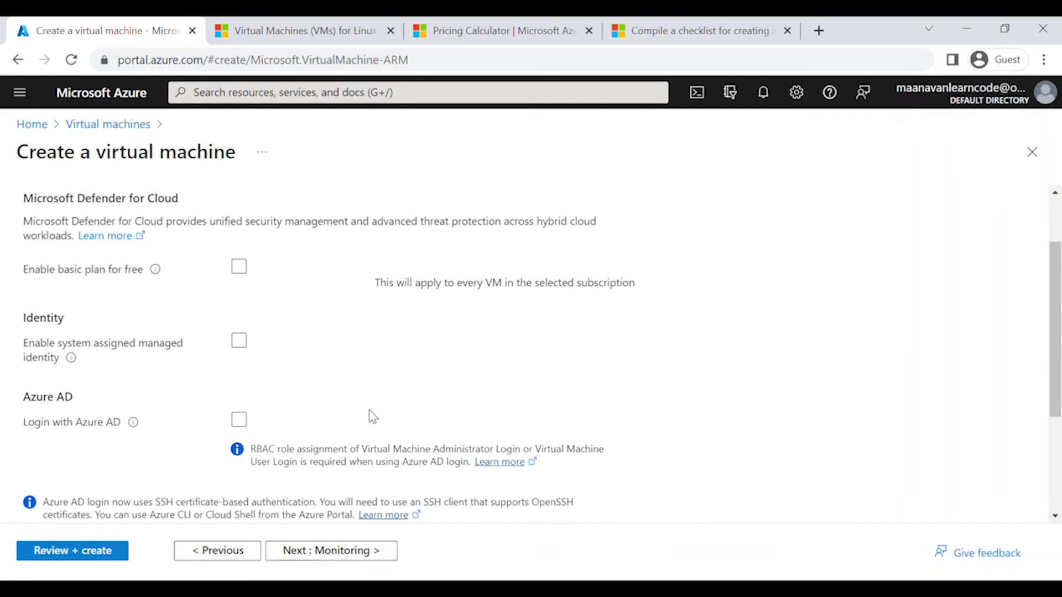
- Review the Defender, identity, auto-shutdown, backup and guest update settings of the virtual machine and proceed to the monitoring settings
{"action": "scroll", "coordinate": [369, 416], "scroll_direction": "up", "scroll_amount": 1}
{"action": "scroll", "coordinate": [370, 416], "scroll_direction": "down", "scroll_amount": 4}
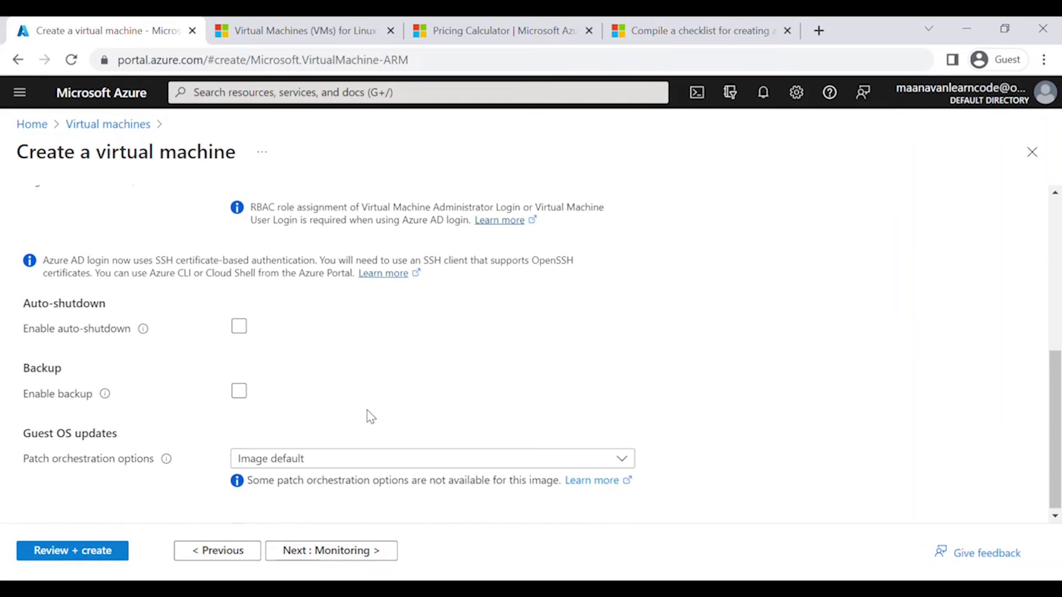
{"action": "scroll", "coordinate": [331, 285], "scroll_direction": "up", "scroll_amount": 5}
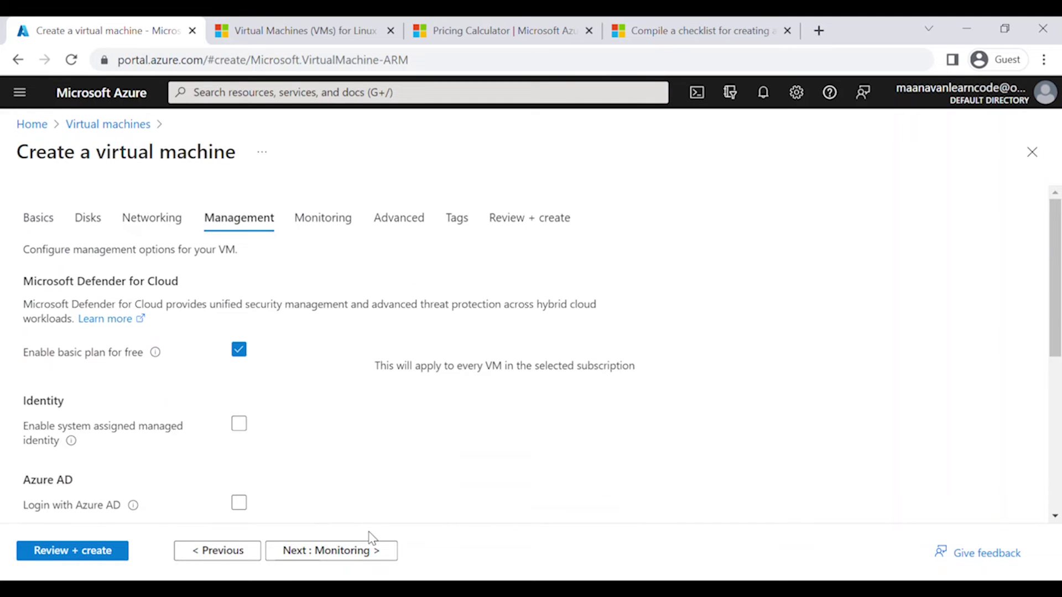
{"action": "left_click", "coordinate": [370, 555]}
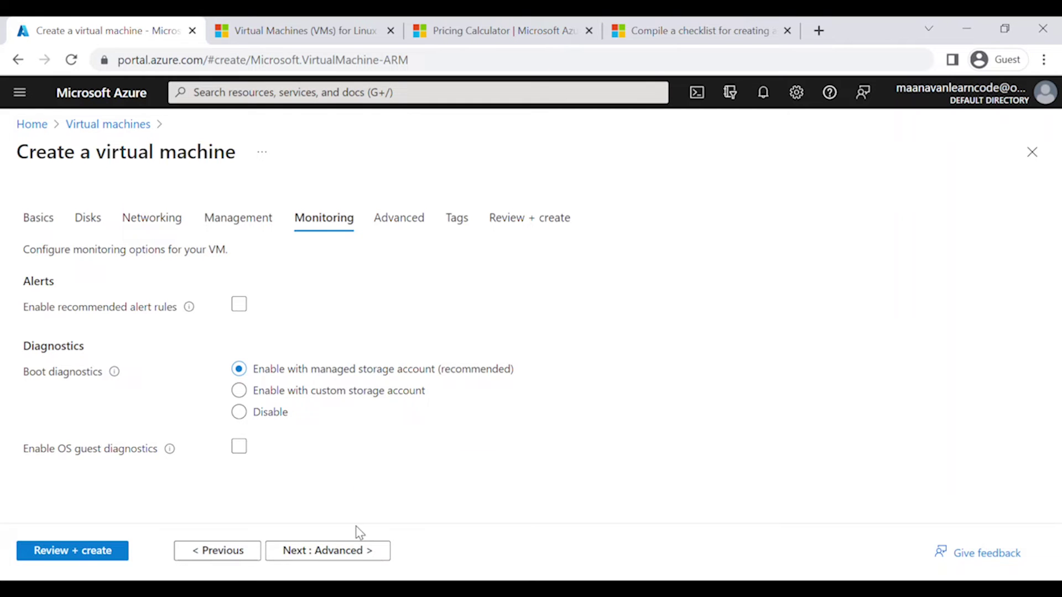
- Proceed to the advanced settings, look over the custom data options, and continue to the tags
{"action": "left_click", "coordinate": [357, 551]}
{"action": "scroll", "coordinate": [367, 438], "scroll_direction": "down", "scroll_amount": 4}
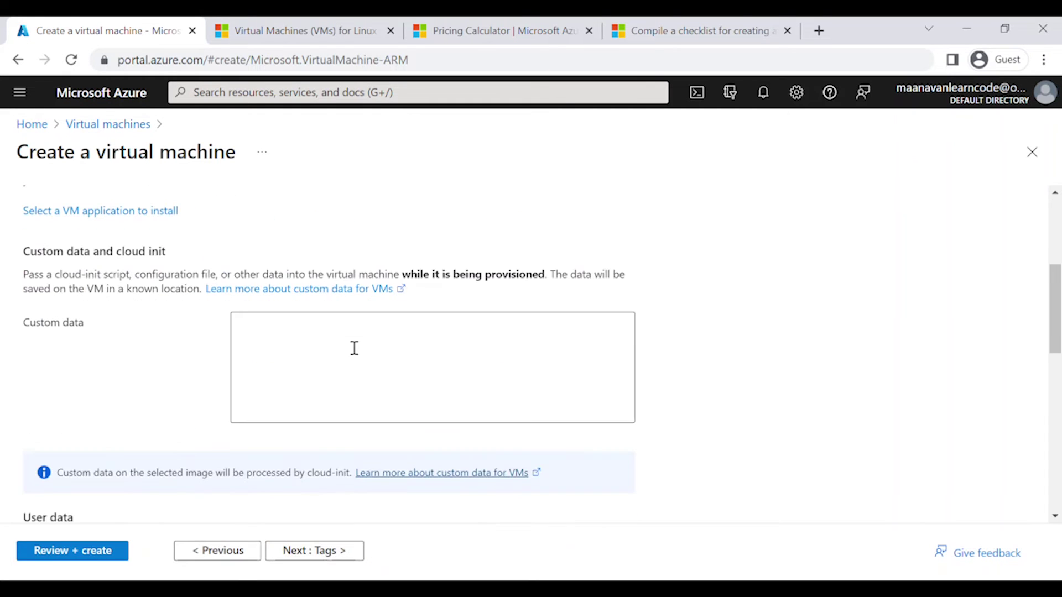
{"action": "left_click", "coordinate": [93, 554]}
{"action": "left_click", "coordinate": [307, 550]}
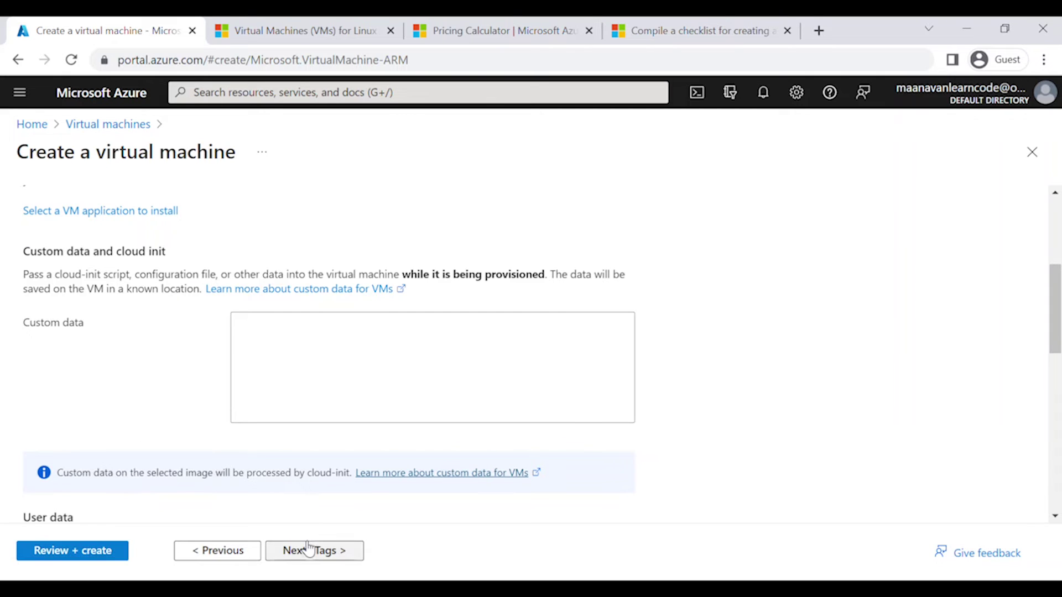
- Add a tag with the name "Name" and the value "Webserver" for the virtual machine's resources
{"action": "left_click", "coordinate": [208, 347]}
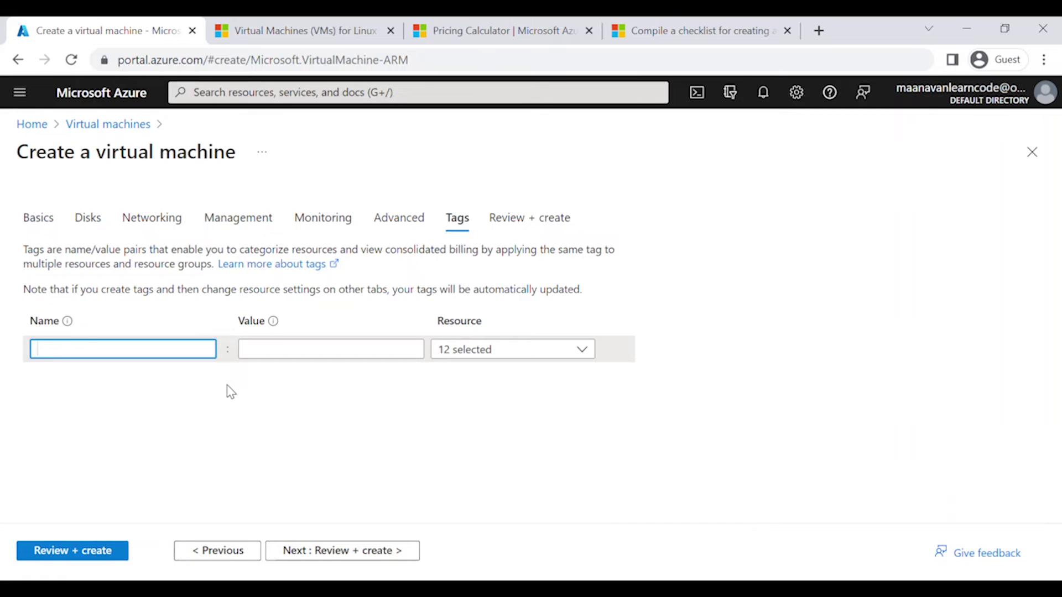
{"action": "type", "text": "Name"}
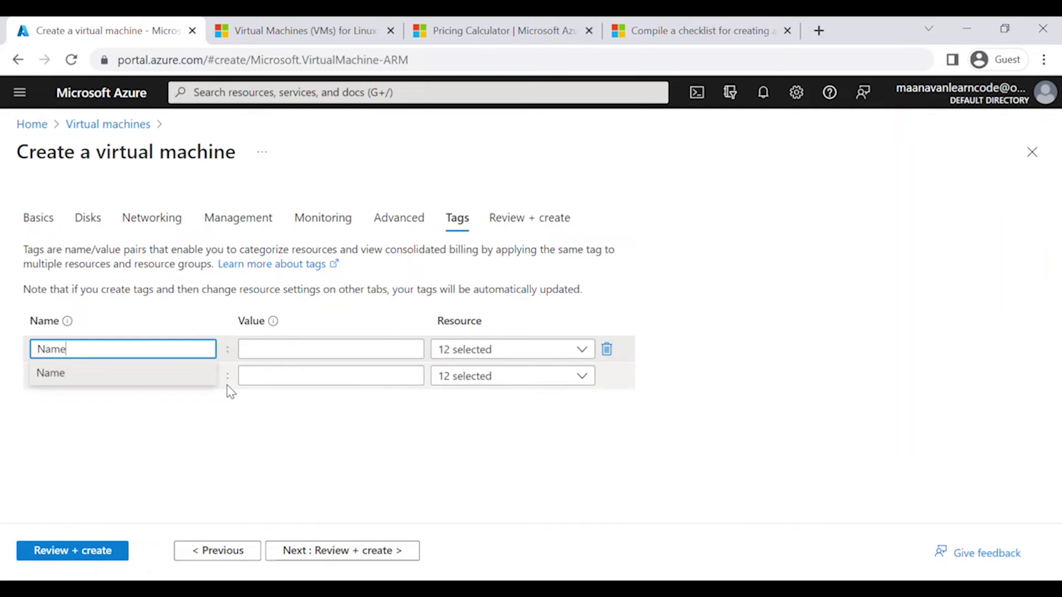
{"action": "left_click", "coordinate": [292, 339]}
{"action": "type", "text": "We"}
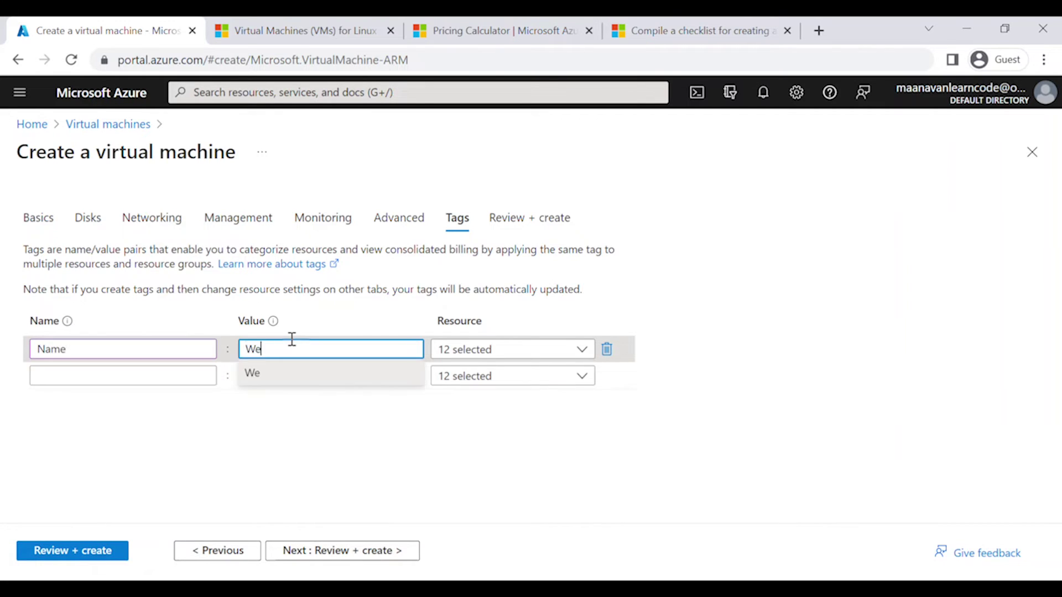
{"action": "type", "text": "bserver"}
{"action": "left_click", "coordinate": [294, 411]}
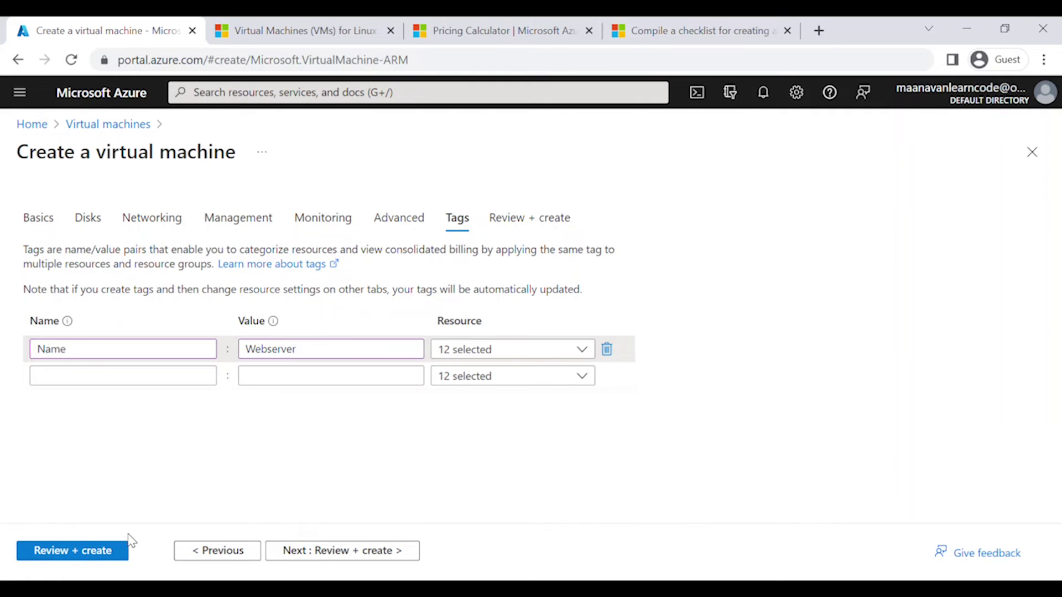
- Validate the virtual machine configuration and review its summary
{"action": "left_click", "coordinate": [119, 549]}
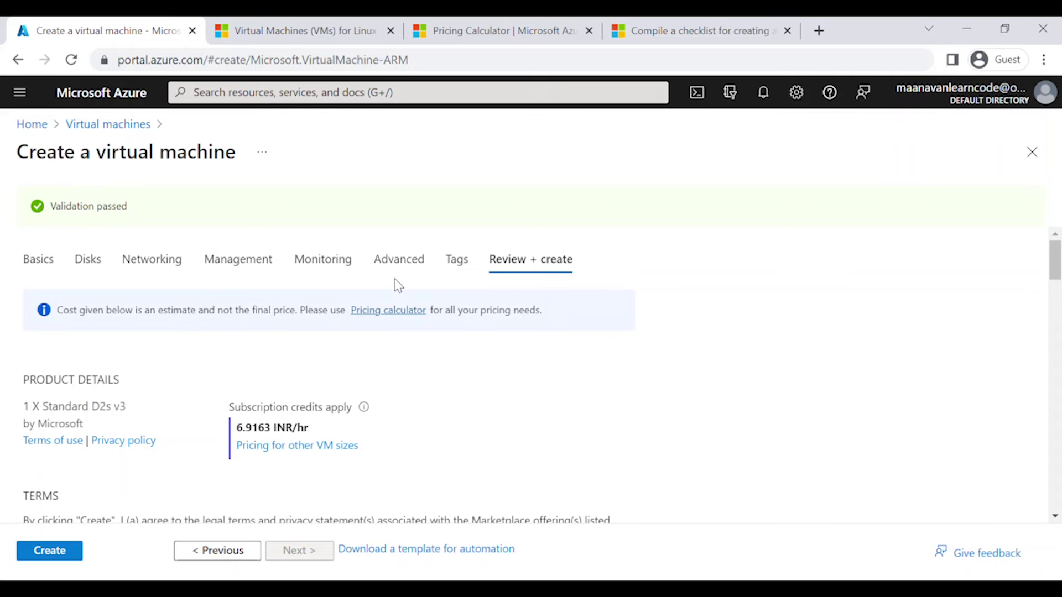
{"action": "scroll", "coordinate": [394, 278], "scroll_direction": "down", "scroll_amount": 10}
{"action": "scroll", "coordinate": [78, 398], "scroll_direction": "up", "scroll_amount": 3}
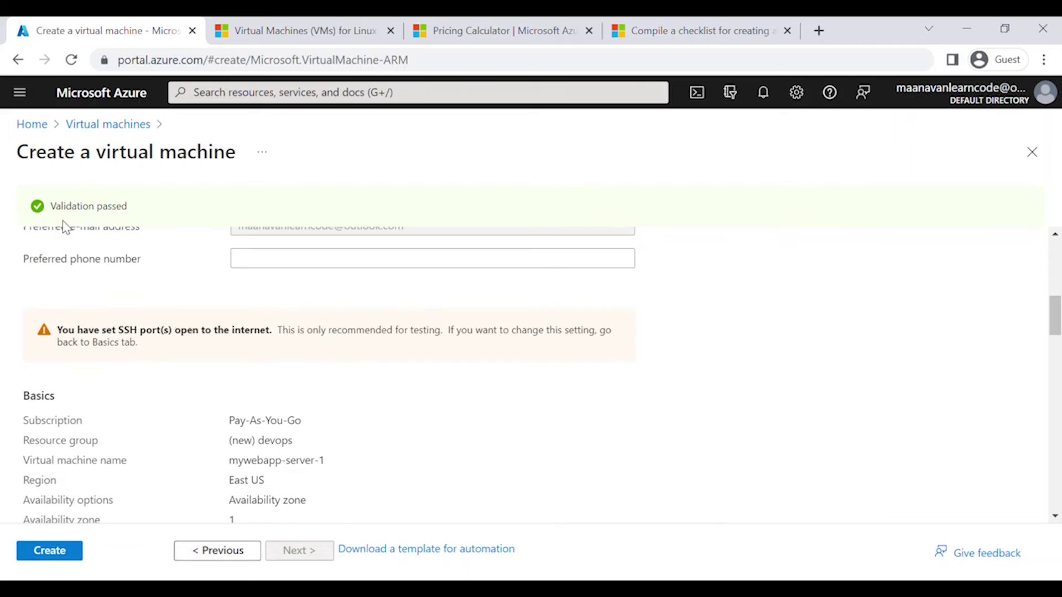
{"action": "left_click_drag", "start_coordinate": [65, 227], "coordinate": [138, 214]}
- Create the virtual machine with a newly generated key pair, download the private key, and open the deployed resource
{"action": "left_click", "coordinate": [60, 553]}
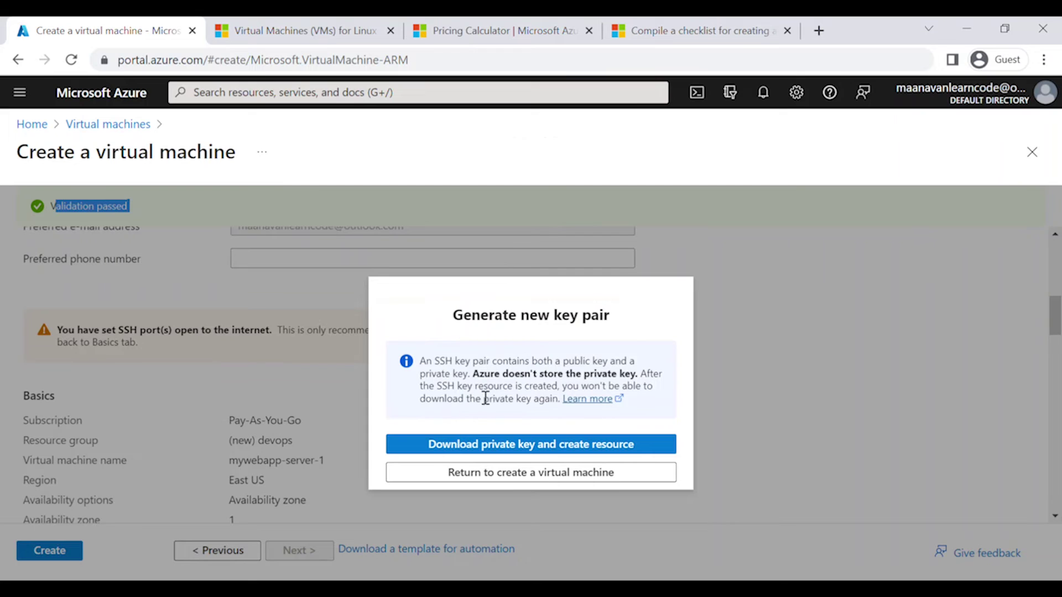
{"action": "left_click", "coordinate": [560, 455]}
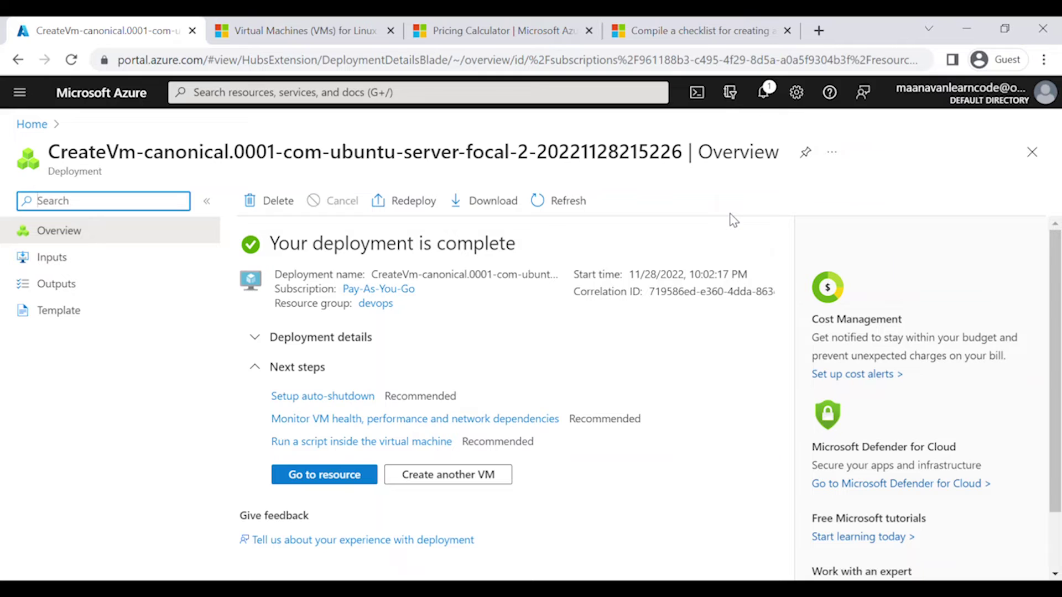
{"action": "scroll", "coordinate": [398, 291], "scroll_direction": "down", "scroll_amount": 1}
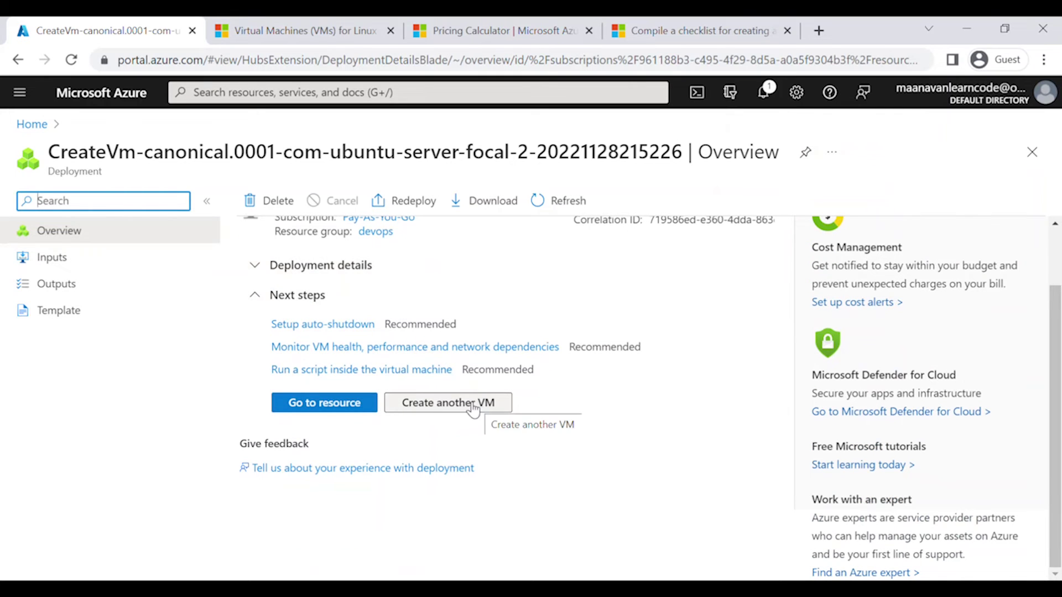
{"action": "scroll", "coordinate": [473, 409], "scroll_direction": "up", "scroll_amount": 1}
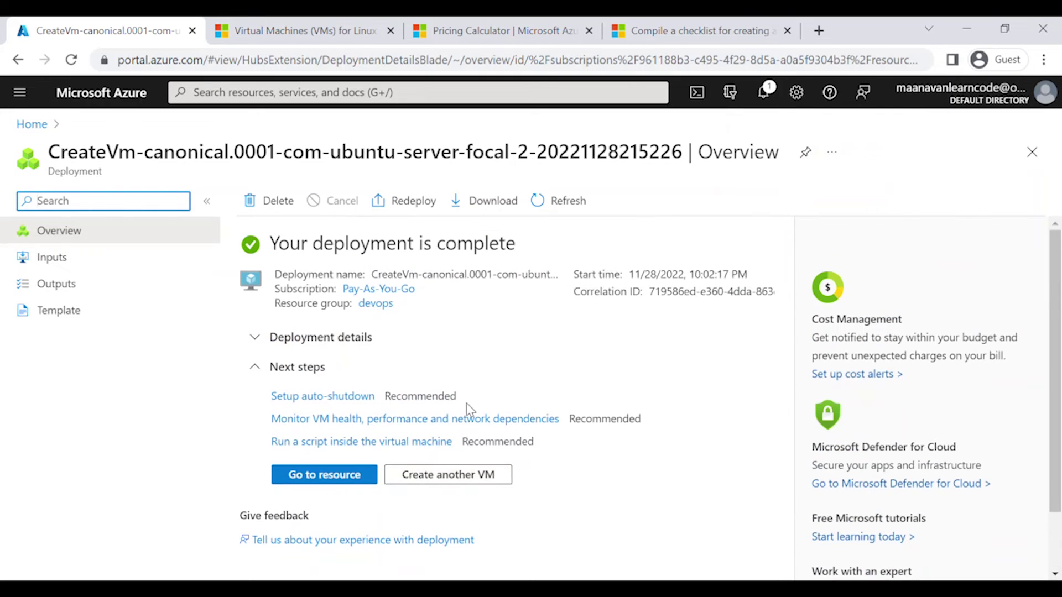
{"action": "left_click", "coordinate": [331, 475]}
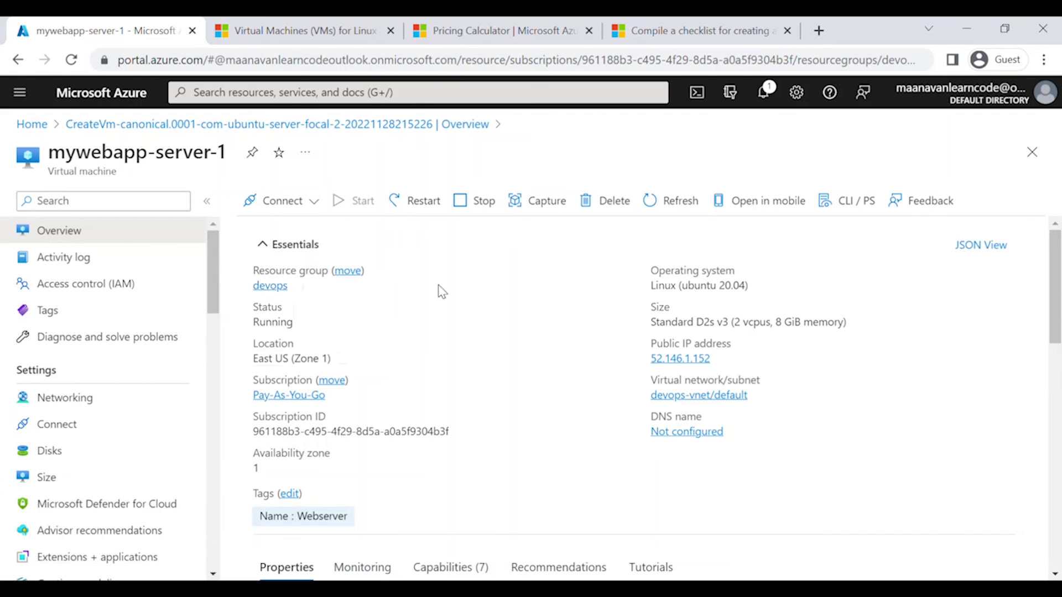
- Examine the overview of mywebapp-server-1, including its location, operating system, properties, monitoring and capabilities
{"action": "left_click_drag", "start_coordinate": [252, 359], "coordinate": [291, 359]}
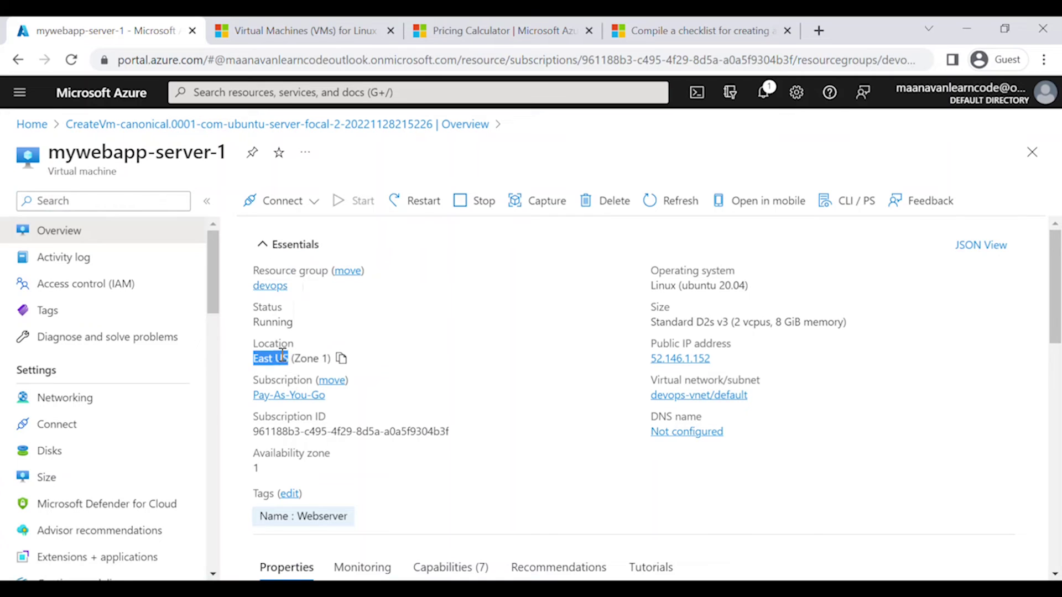
{"action": "left_click_drag", "start_coordinate": [650, 286], "coordinate": [745, 288]}
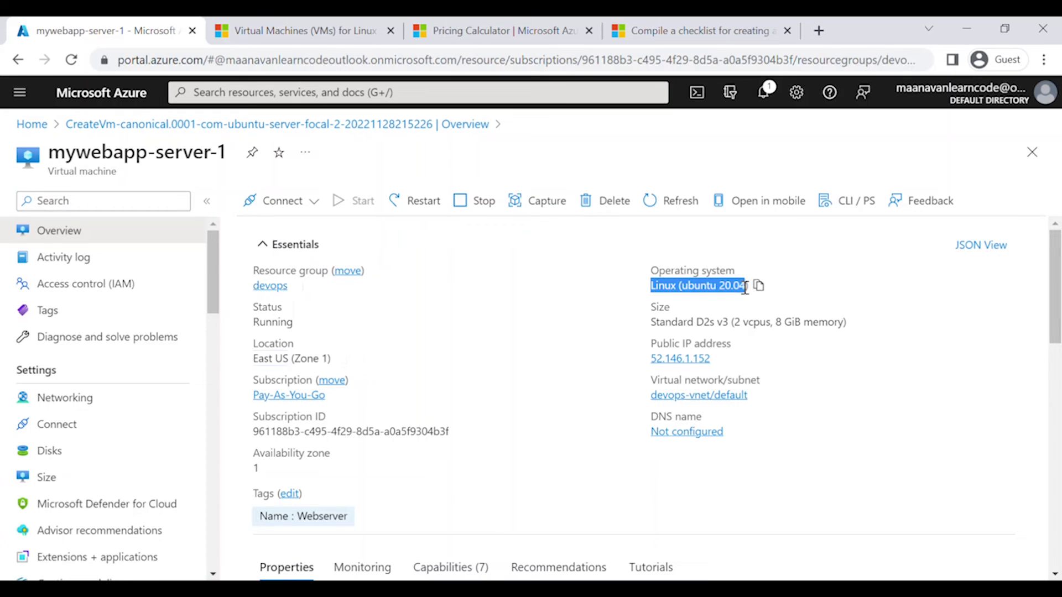
{"action": "scroll", "coordinate": [429, 372], "scroll_direction": "down", "scroll_amount": 3}
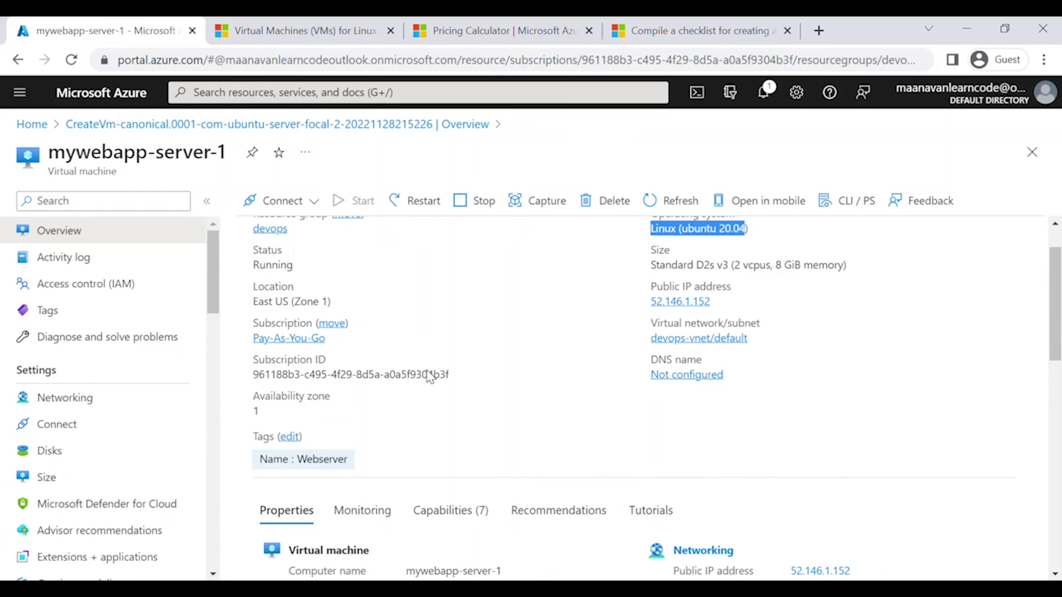
{"action": "scroll", "coordinate": [429, 376], "scroll_direction": "down", "scroll_amount": 1}
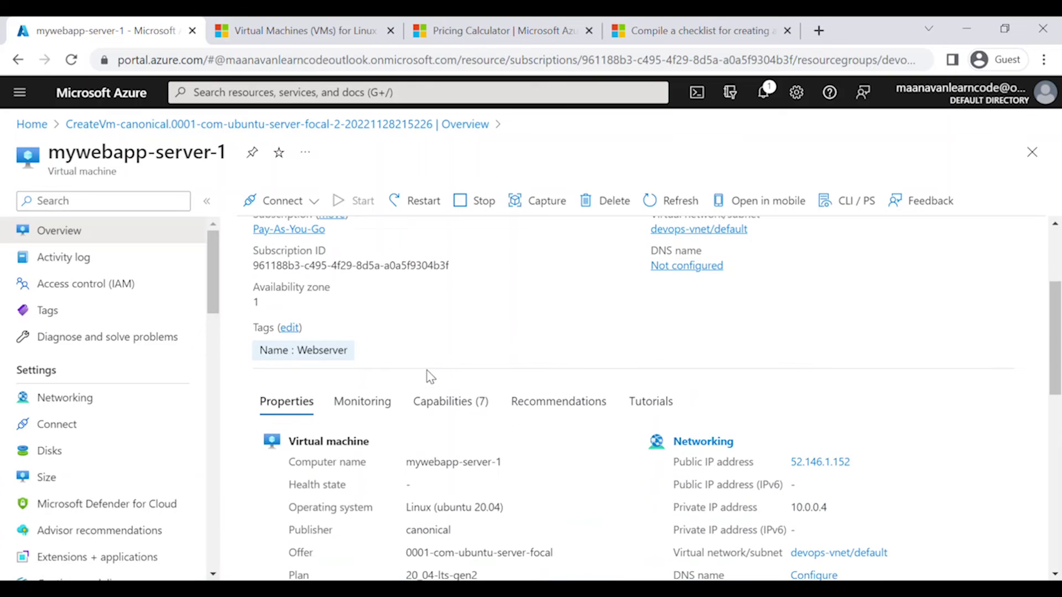
{"action": "scroll", "coordinate": [415, 413], "scroll_direction": "down", "scroll_amount": 2}
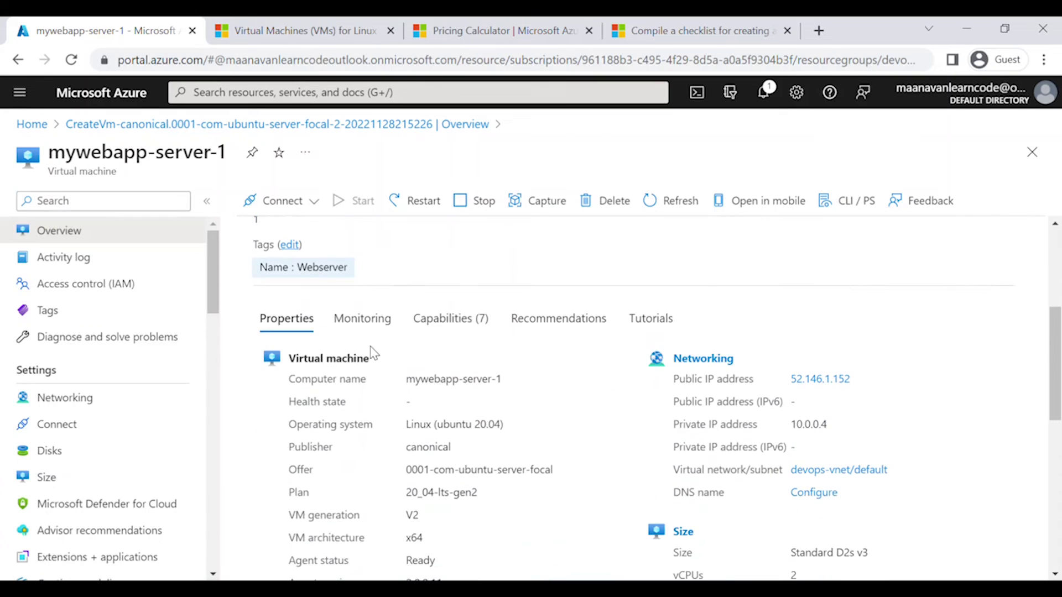
{"action": "left_click", "coordinate": [363, 318]}
{"action": "left_click", "coordinate": [450, 318]}
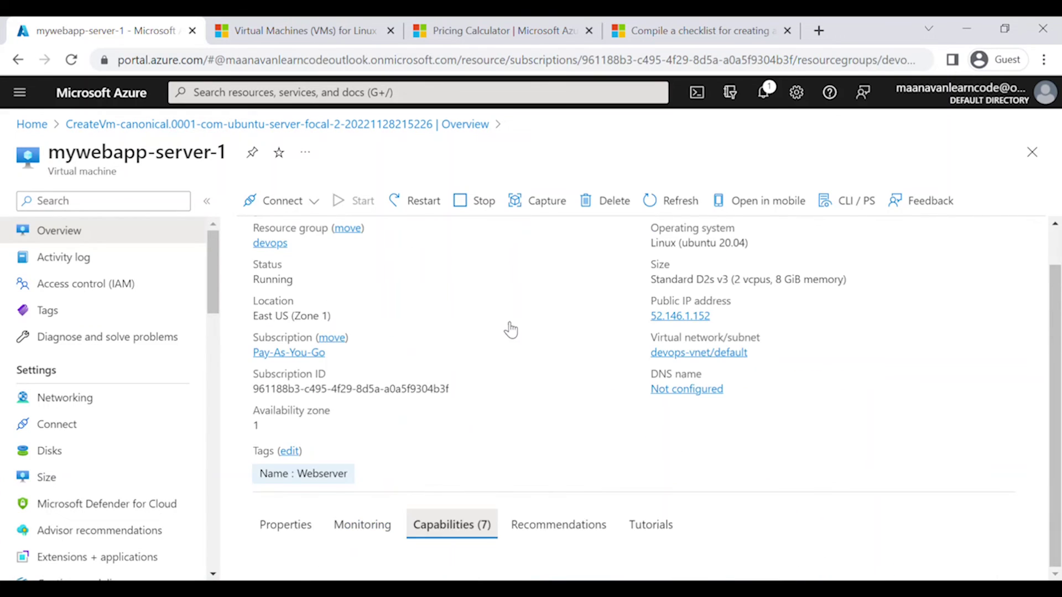
{"action": "scroll", "coordinate": [549, 329], "scroll_direction": "up", "scroll_amount": 2}
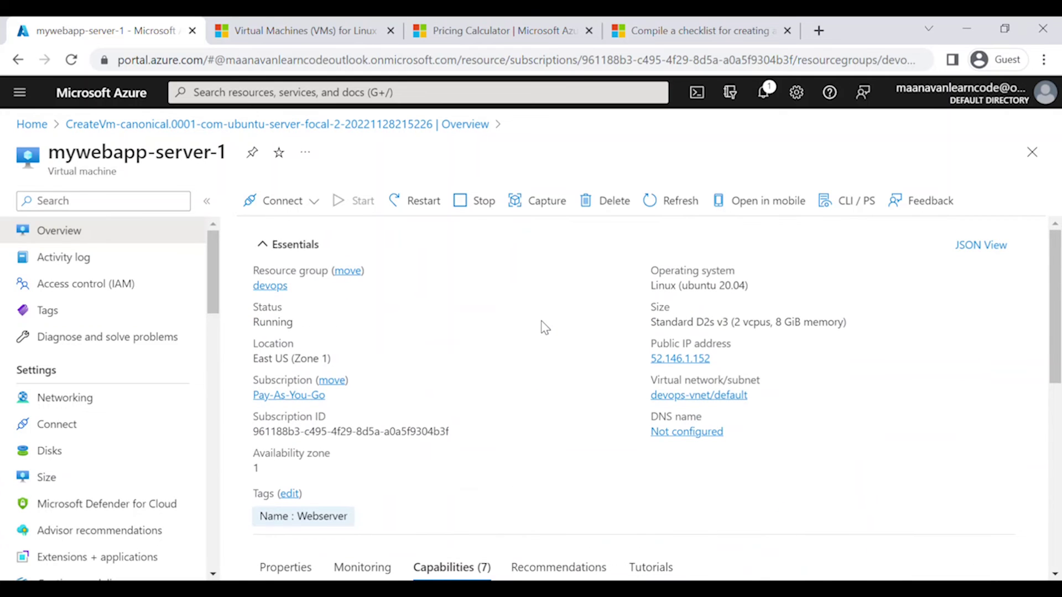
- Open the SSH connection instructions for mywebapp-server-1, read through them, and collapse the suggested method's prerequisite checks
{"action": "left_click", "coordinate": [306, 204]}
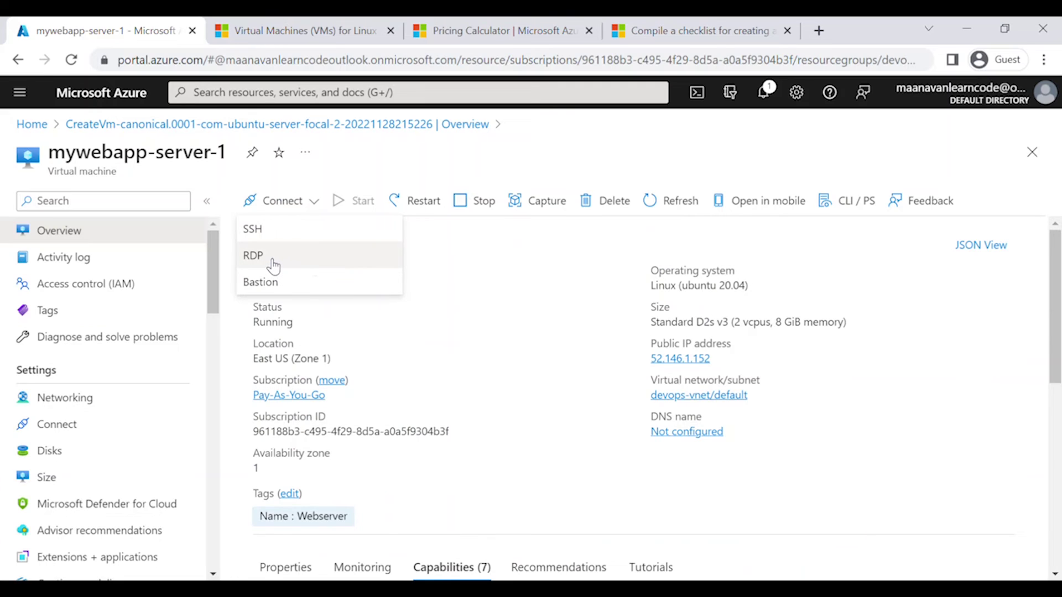
{"action": "left_click", "coordinate": [277, 230]}
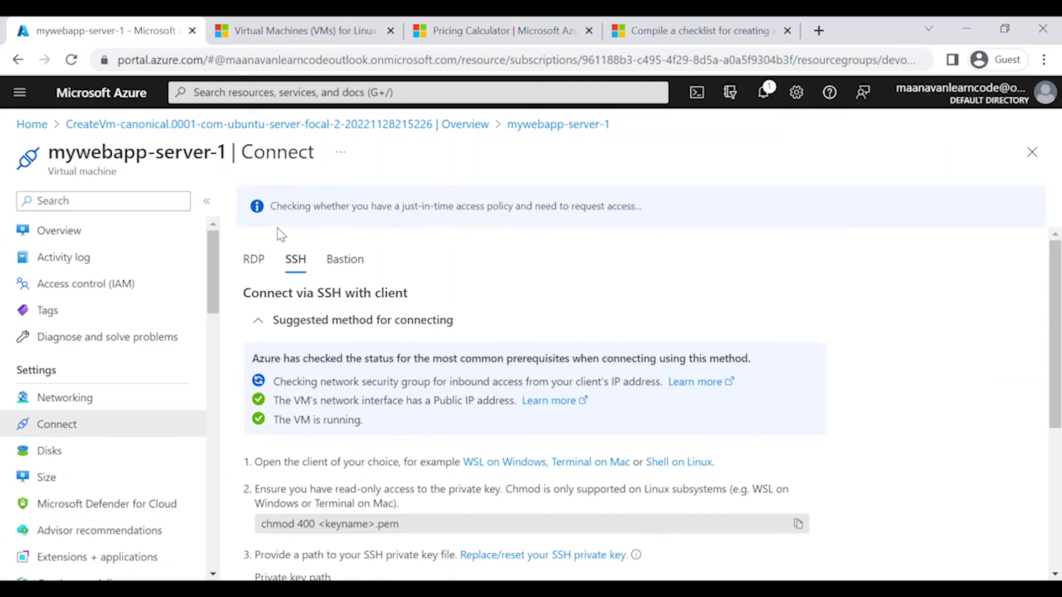
{"action": "scroll", "coordinate": [352, 280], "scroll_direction": "down", "scroll_amount": 2}
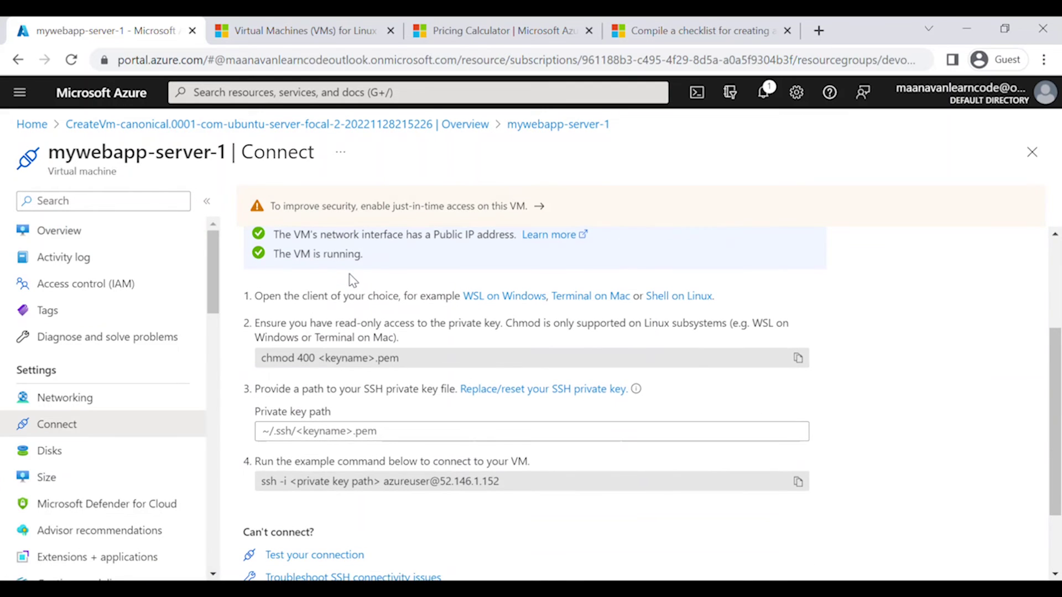
{"action": "scroll", "coordinate": [527, 316], "scroll_direction": "up", "scroll_amount": 2}
{"action": "left_click", "coordinate": [529, 320]}
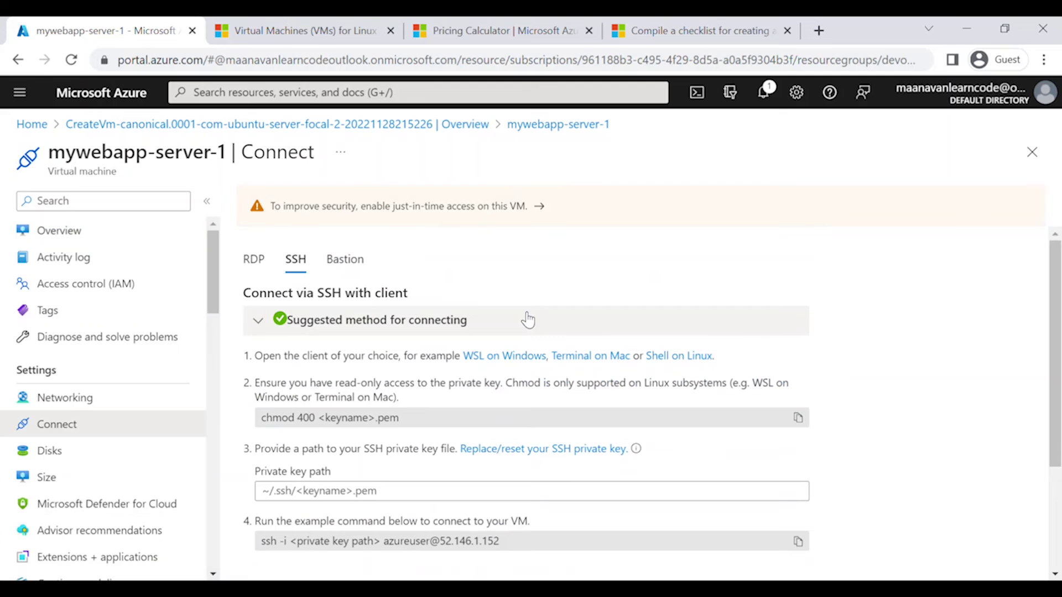
- Start a Bash Cloud Shell with new storage under the Pay-As-You-Go subscription and enlarge the terminal pane
{"action": "left_click", "coordinate": [699, 98]}
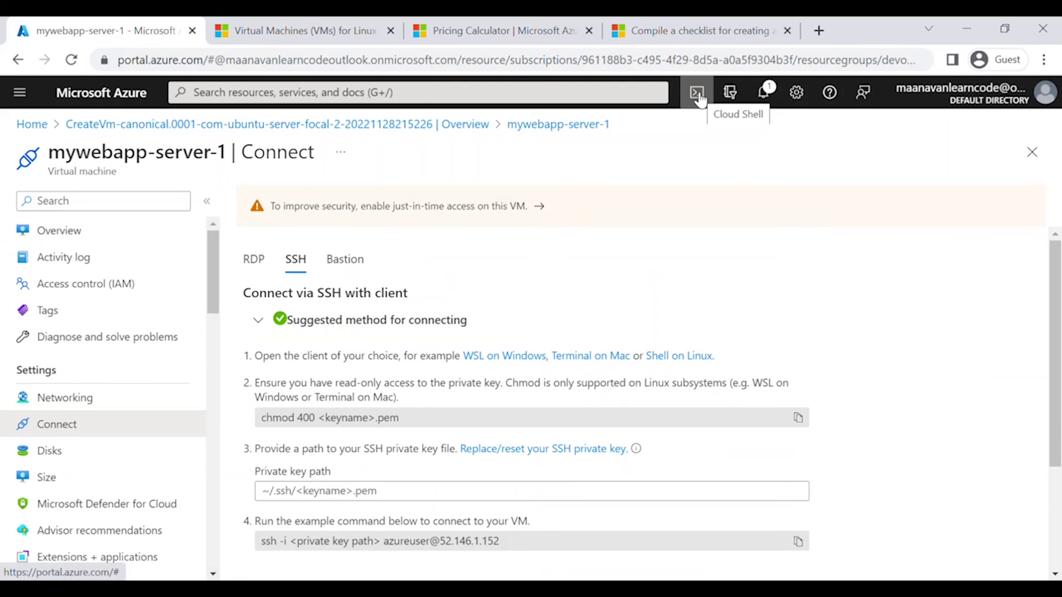
{"action": "left_click", "coordinate": [699, 97]}
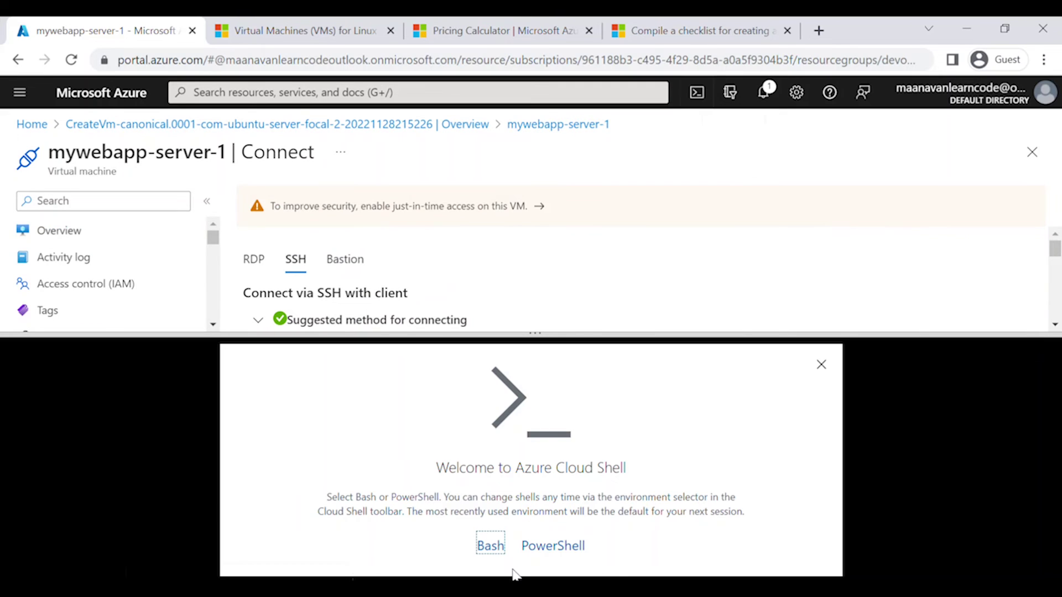
{"action": "left_click", "coordinate": [491, 548]}
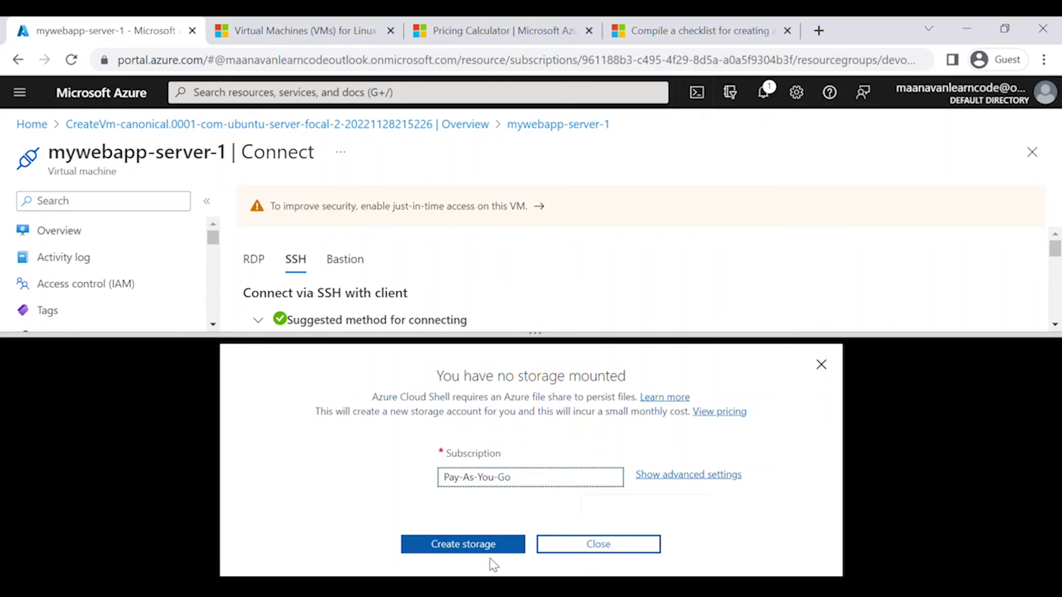
{"action": "left_click", "coordinate": [473, 542]}
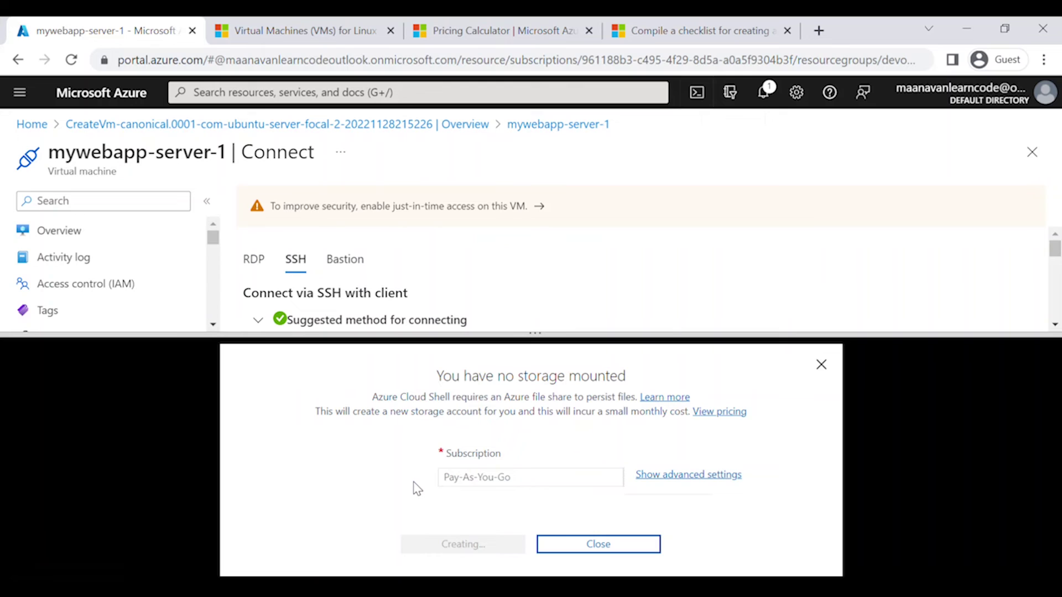
{"action": "left_click_drag", "start_coordinate": [396, 334], "coordinate": [396, 237]}
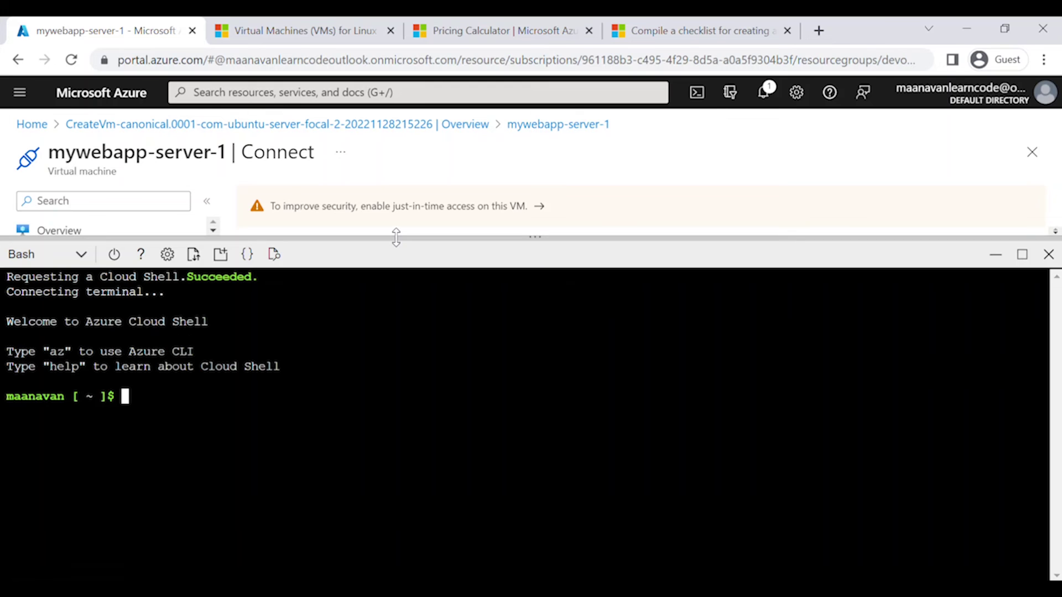
- List the files in the Cloud Shell home directory and upload mywebapp-server-1_key.pem to it
{"action": "type", "text": "ls"}
{"action": "key", "text": "Return"}
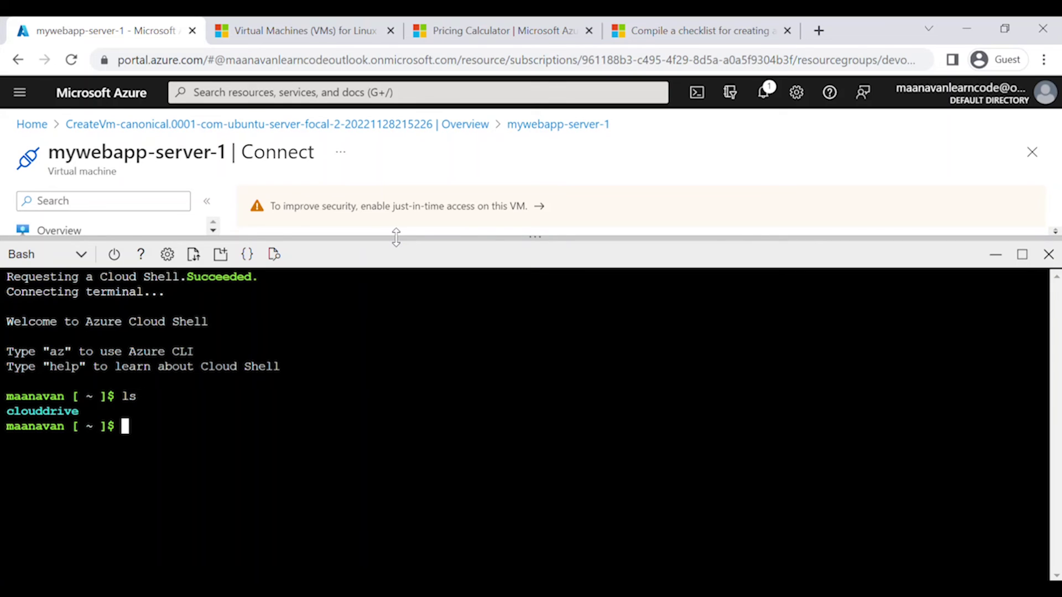
{"action": "left_click", "coordinate": [193, 255]}
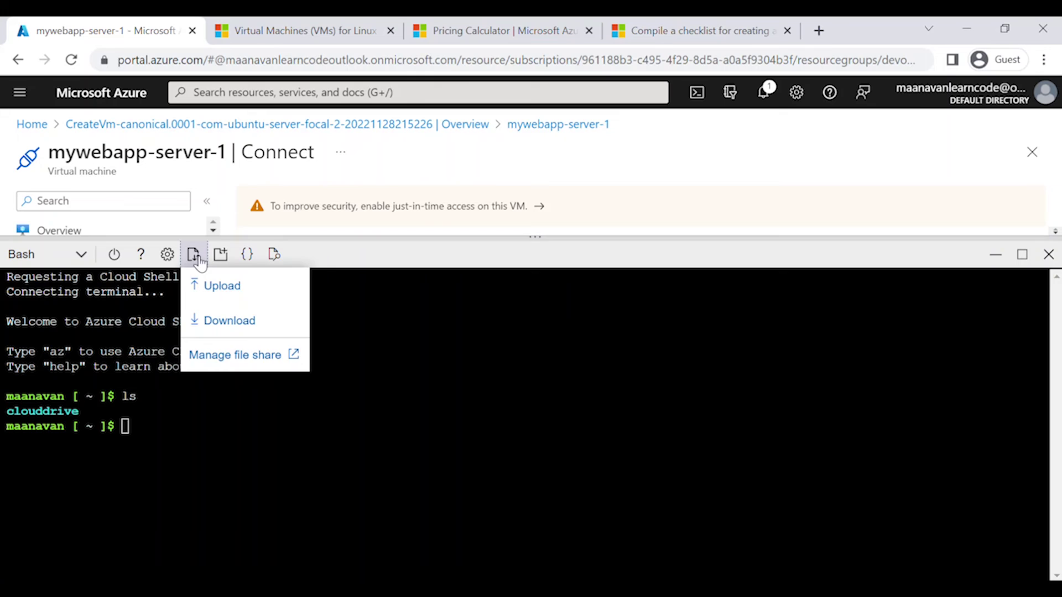
{"action": "left_click", "coordinate": [221, 287]}
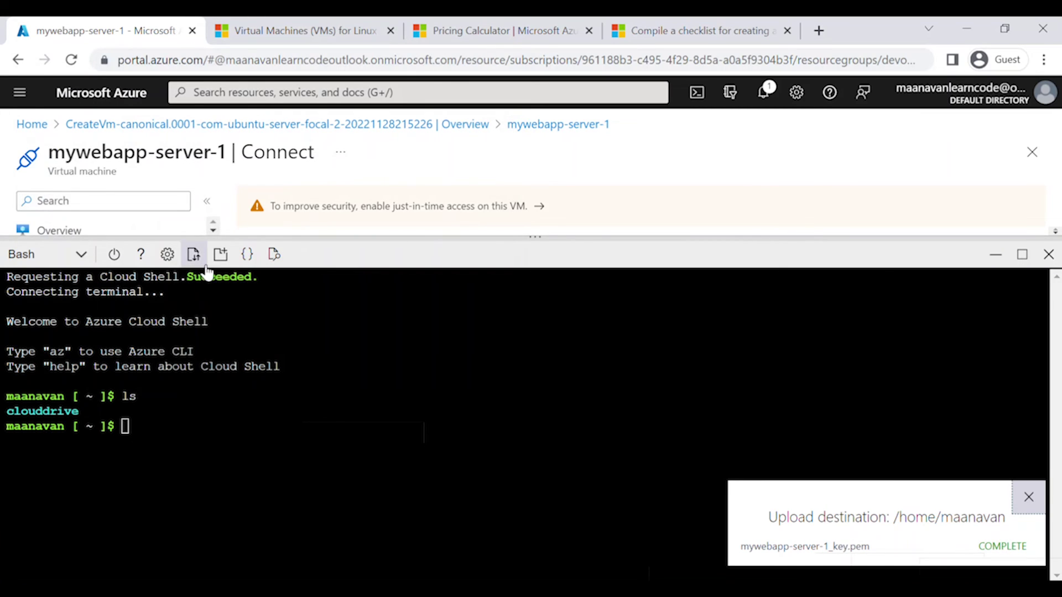
- List the files in the Cloud Shell home directory, first plainly and again with ls -la to include details and hidden files
{"action": "left_click", "coordinate": [191, 436]}
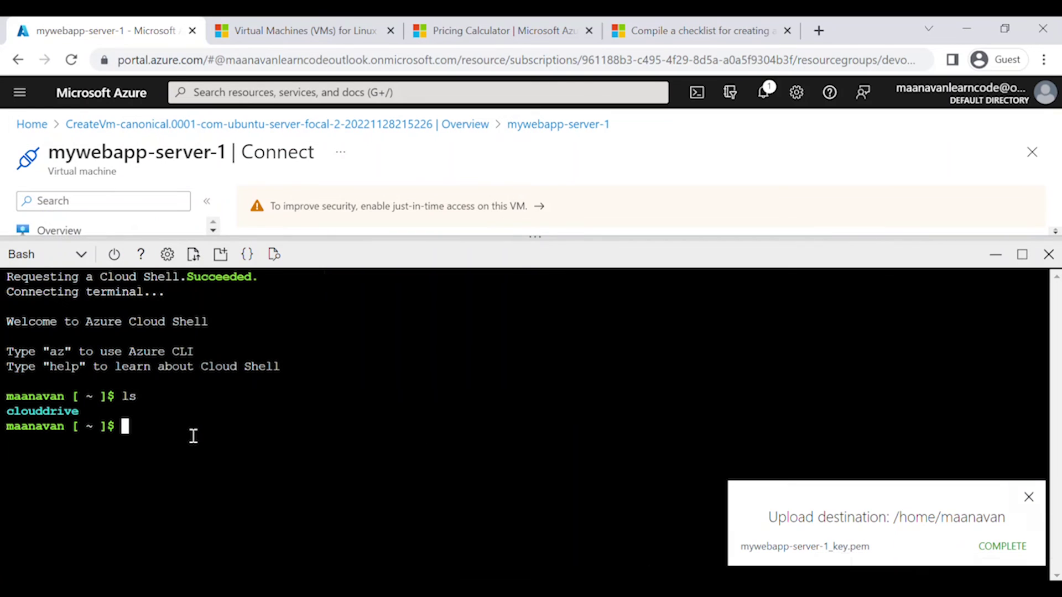
{"action": "type", "text": "ls"}
{"action": "key", "text": "Return"}
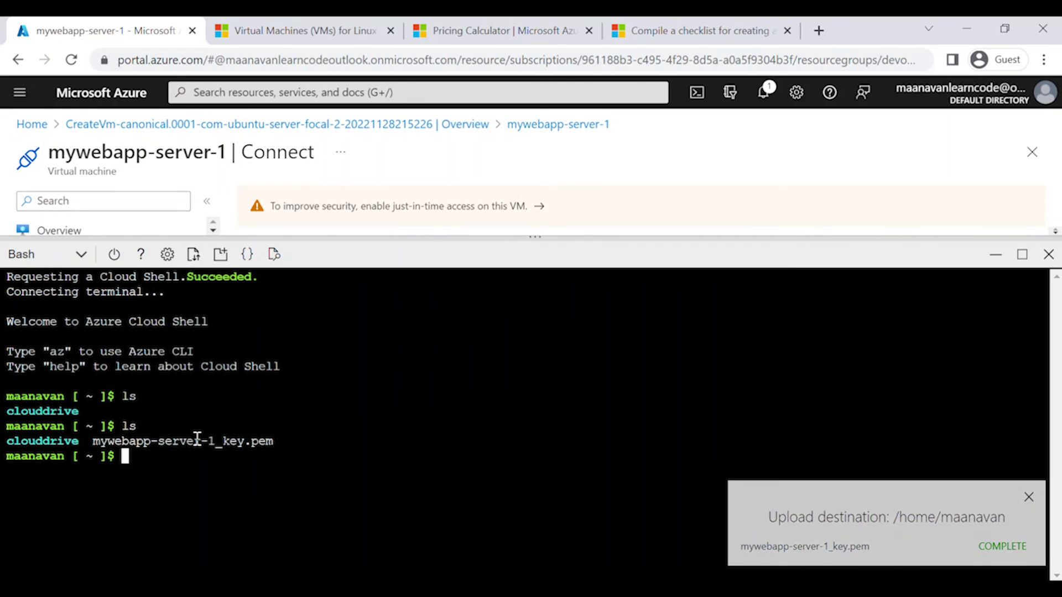
{"action": "left_click_drag", "start_coordinate": [89, 441], "coordinate": [282, 427]}
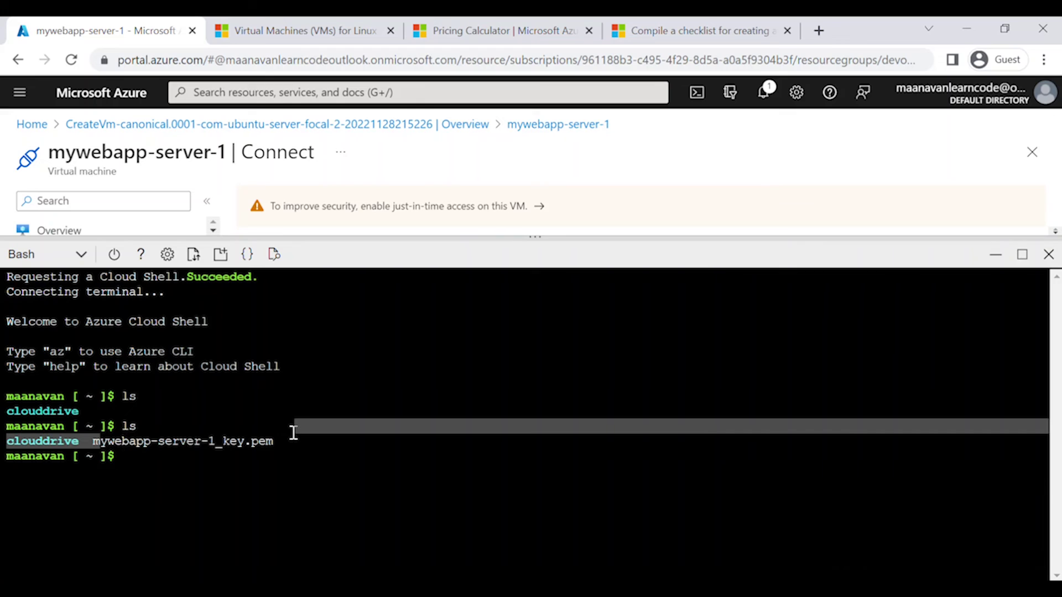
{"action": "left_click_drag", "start_coordinate": [93, 441], "coordinate": [298, 445]}
{"action": "left_click", "coordinate": [265, 463]}
{"action": "type", "text": "ls"}
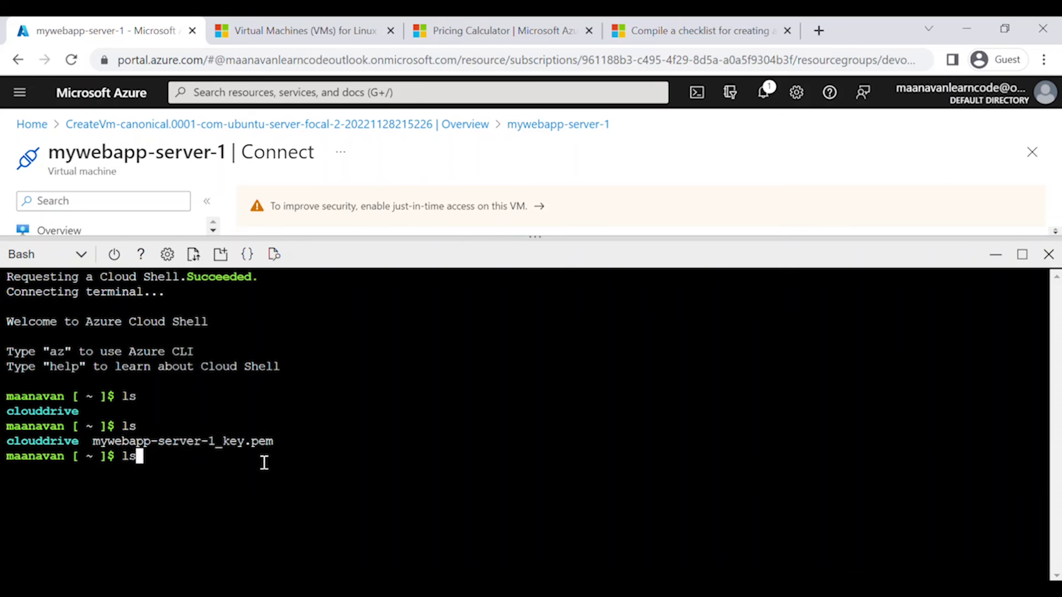
{"action": "type", "text": " -la"}
{"action": "key", "text": "Return"}
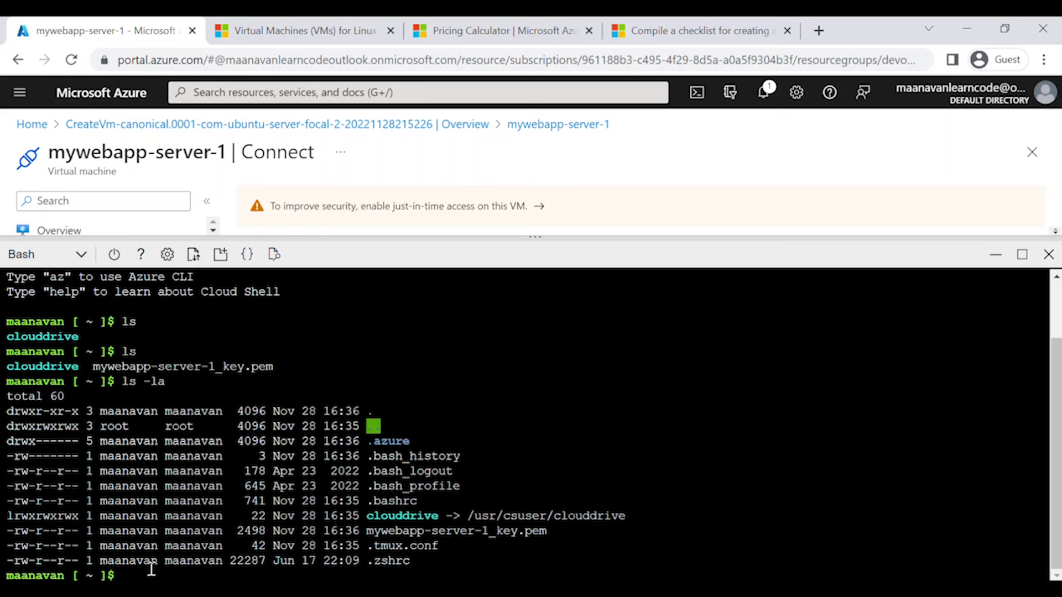
- Clear the terminal output and list the home directory's files again with ls
{"action": "type", "text": "clear"}
{"action": "key", "text": "Return"}
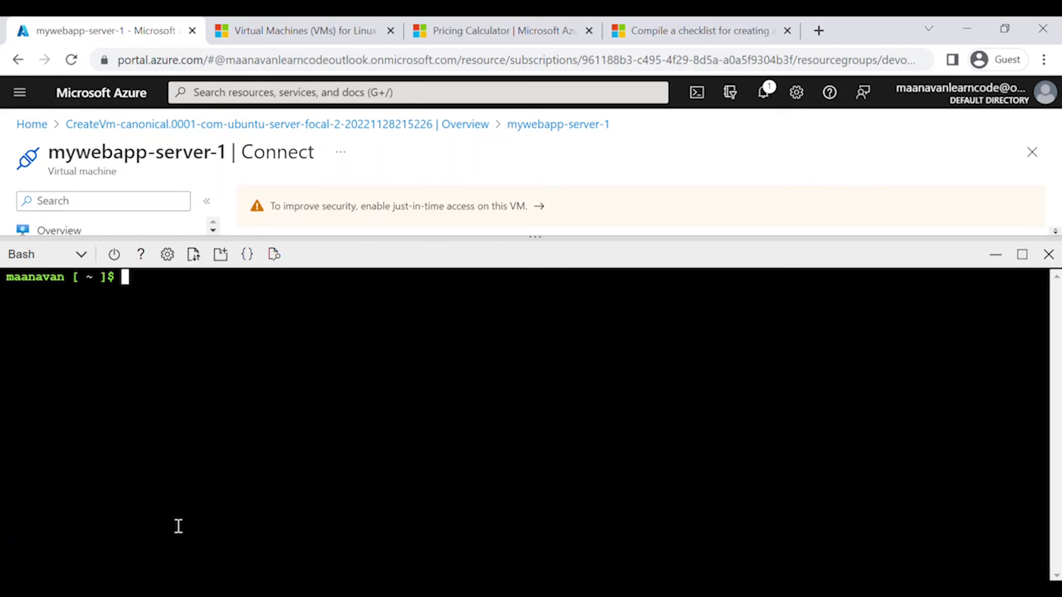
{"action": "type", "text": "ls"}
{"action": "key", "text": "Return"}
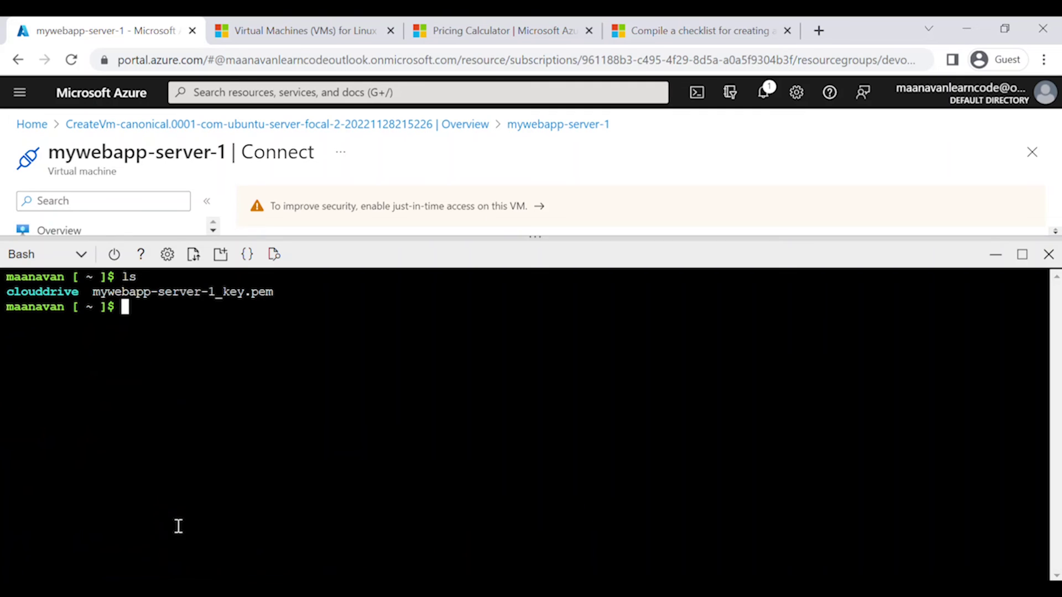
- Restrict mywebapp-server-1_key.pem to owner read-only access with chmod 400
{"action": "type", "text": "chmod 40"}
{"action": "type", "text": "00"}
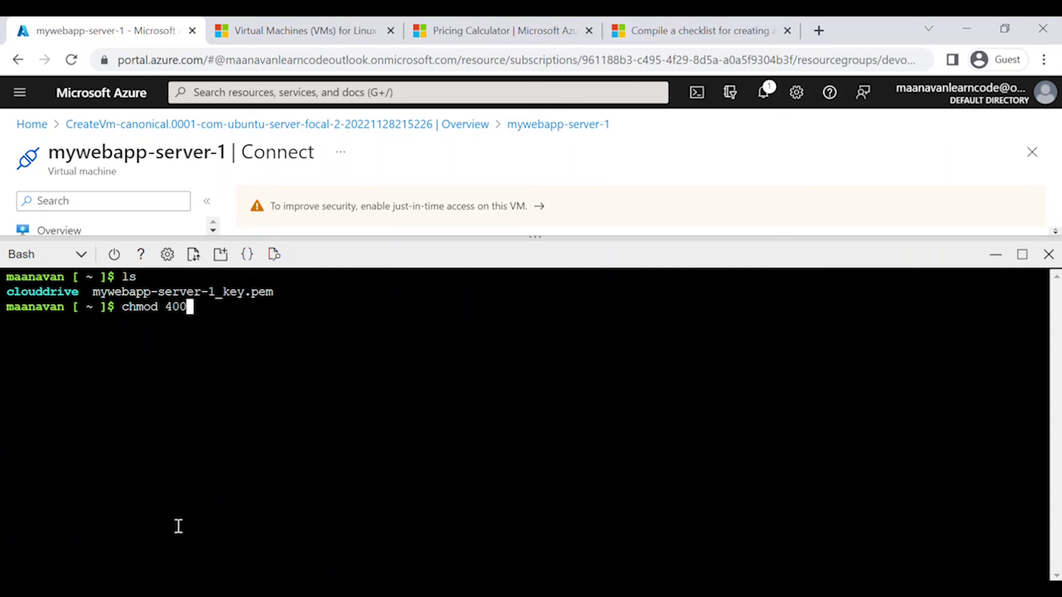
{"action": "type", "text": " my"}
{"action": "key", "text": "Tab"}
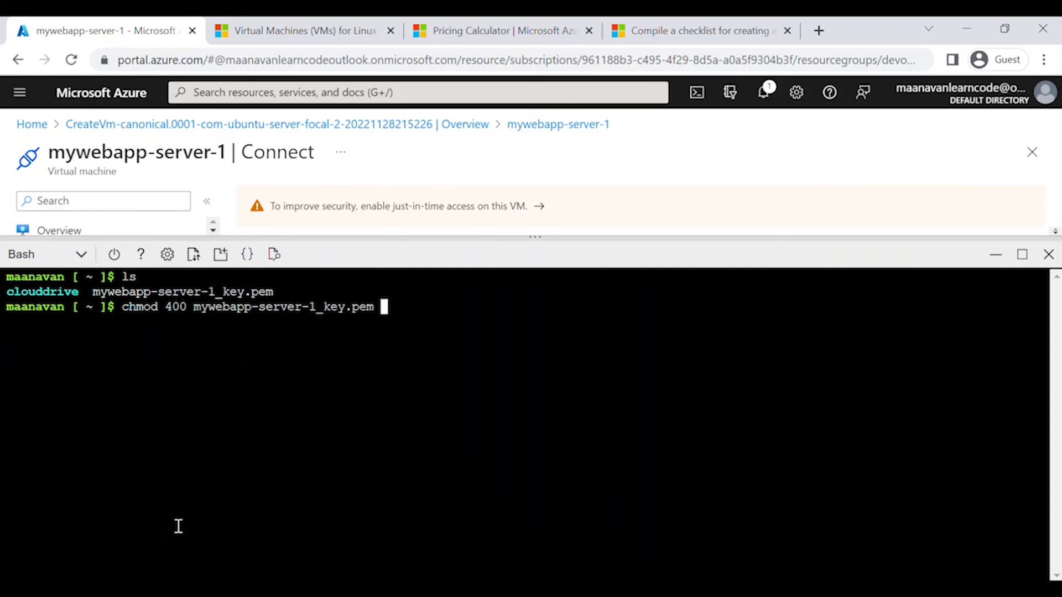
{"action": "key", "text": "Return"}
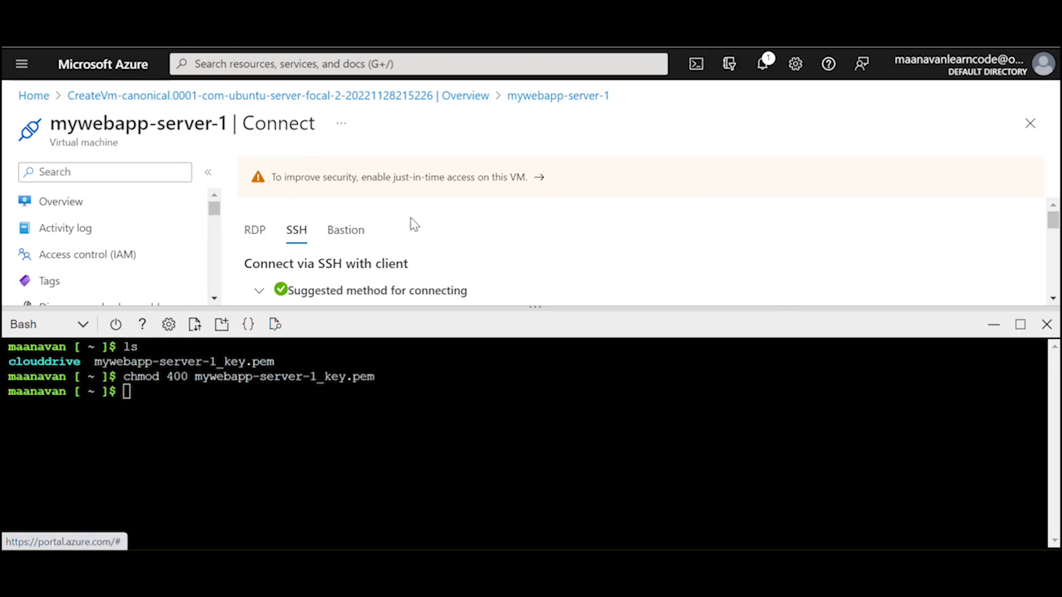
- Copy the example SSH command for connecting to the VM from step 4 of the connection instructions
{"action": "scroll", "coordinate": [423, 249], "scroll_direction": "down", "scroll_amount": 2}
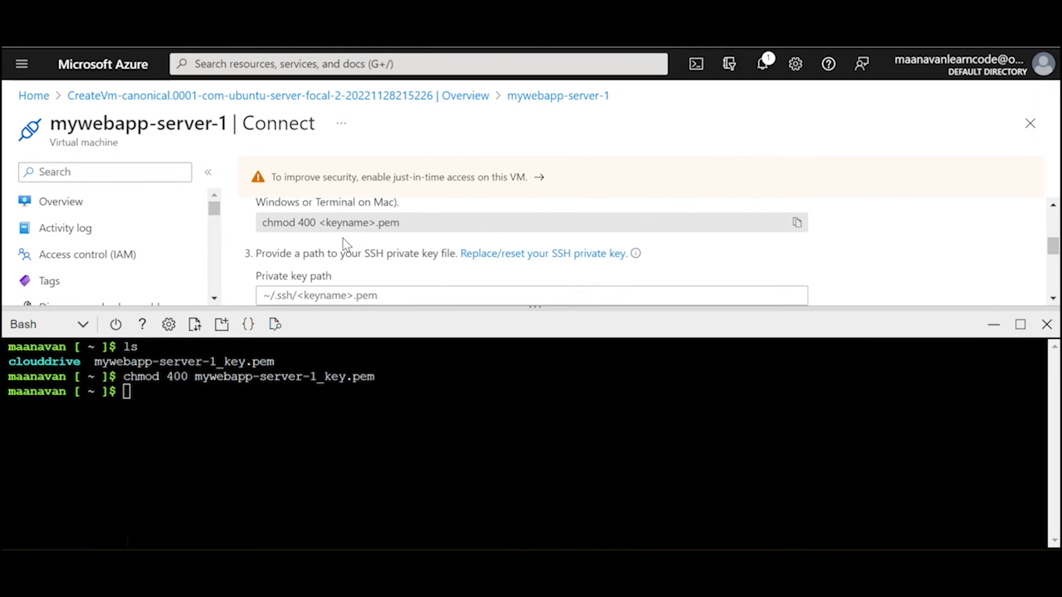
{"action": "scroll", "coordinate": [354, 243], "scroll_direction": "down", "scroll_amount": 2}
{"action": "left_click_drag", "start_coordinate": [263, 263], "coordinate": [506, 267]}
{"action": "left_click", "coordinate": [797, 263]}
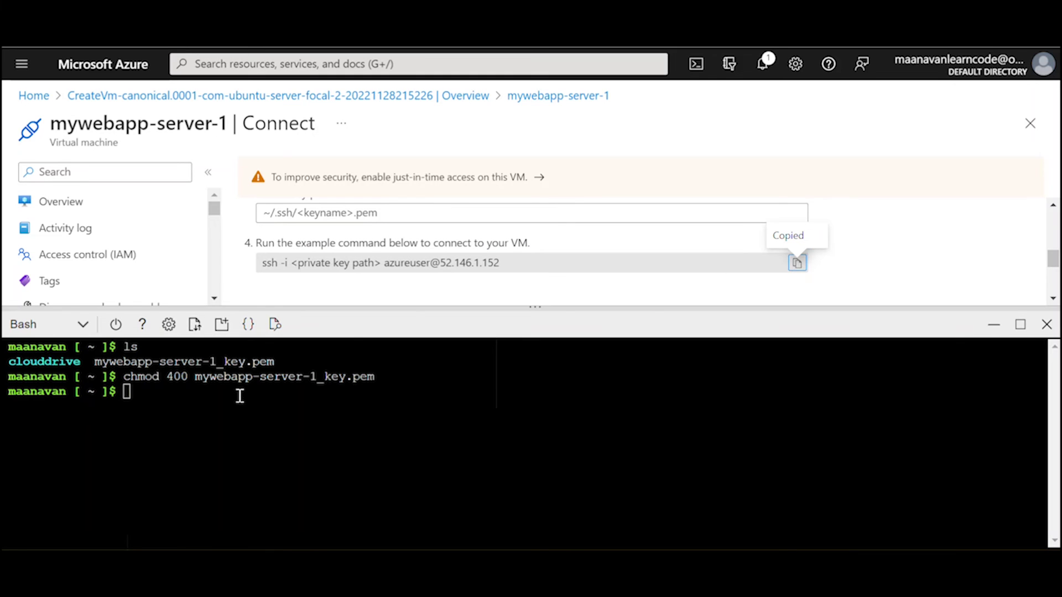